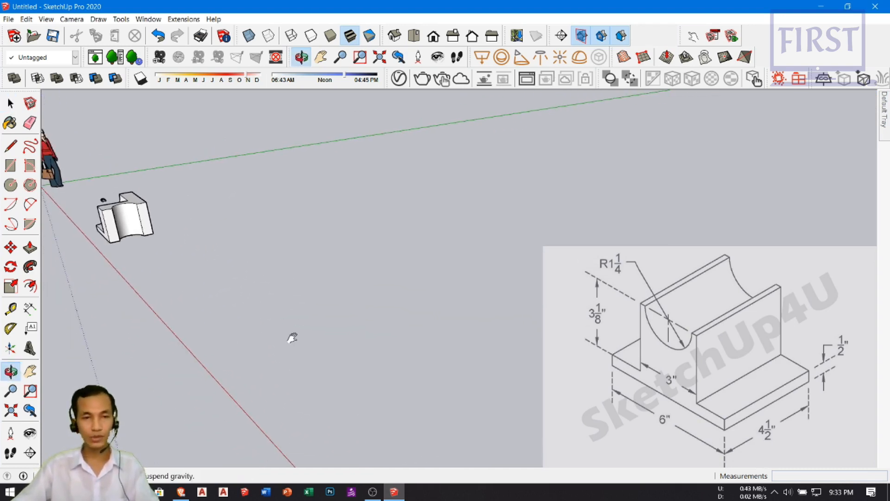
Draw a 3 1/8" vertical line along the blue axis in the empty area beside the existing model
key("l")
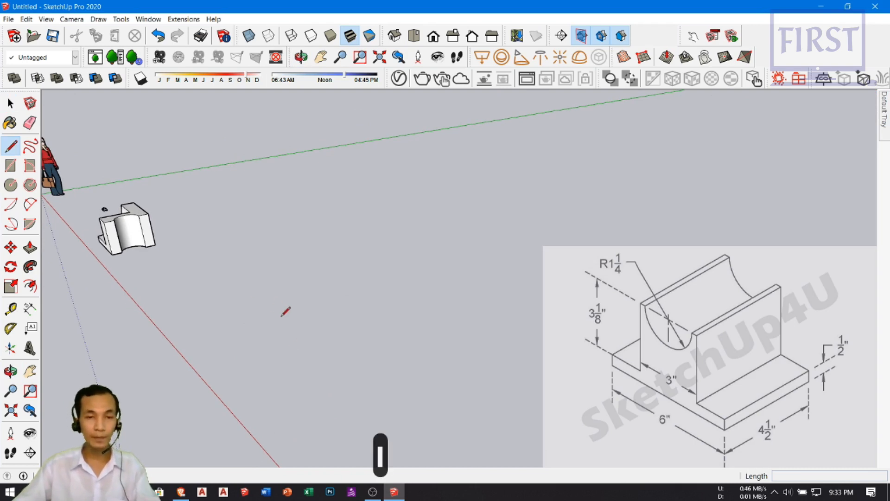
left_click(281, 317)
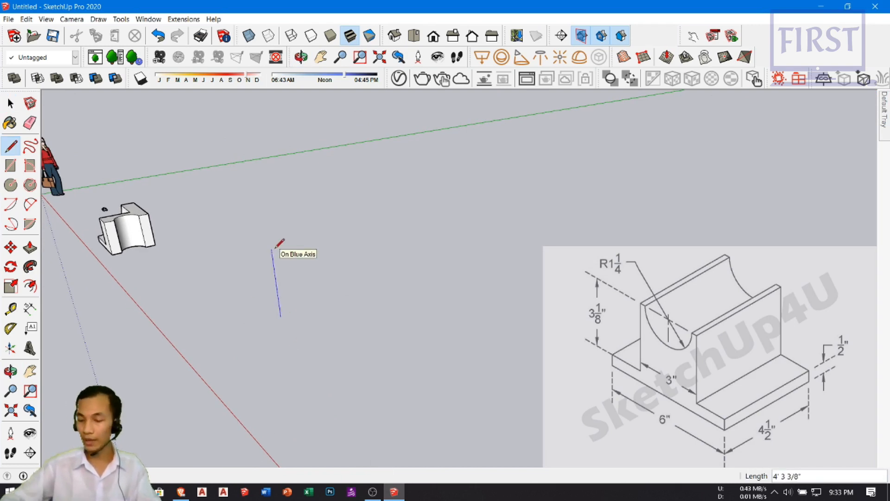
type("3 1/8")
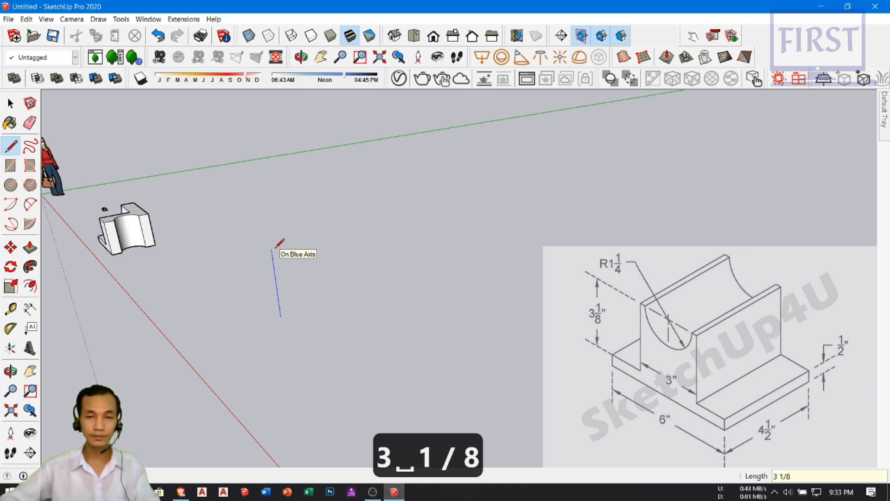
key("Return")
mouse_move(355, 350)
middle_mouse_down()
mouse_move(292, 324)
mouse_move(292, 314)
mouse_move(359, 302)
middle_mouse_up()
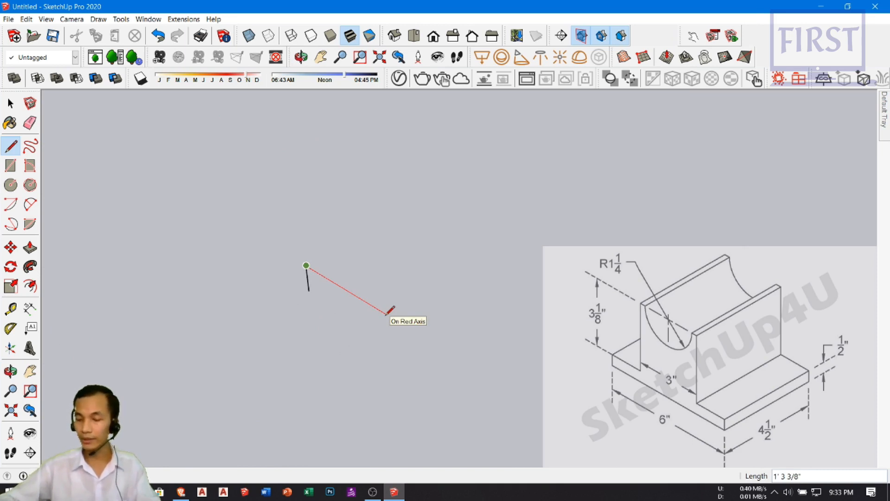
type("36")
key("Return")
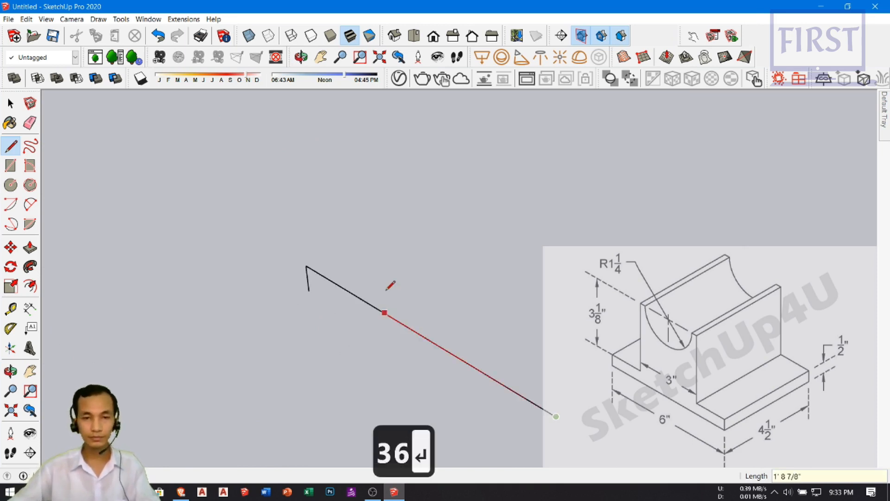
key("ctrl+z")
Draw the 3" top edge along the red axis and an opposite vertical side as tall as the first
middle_click_drag(381, 299, 370, 289, "shift")
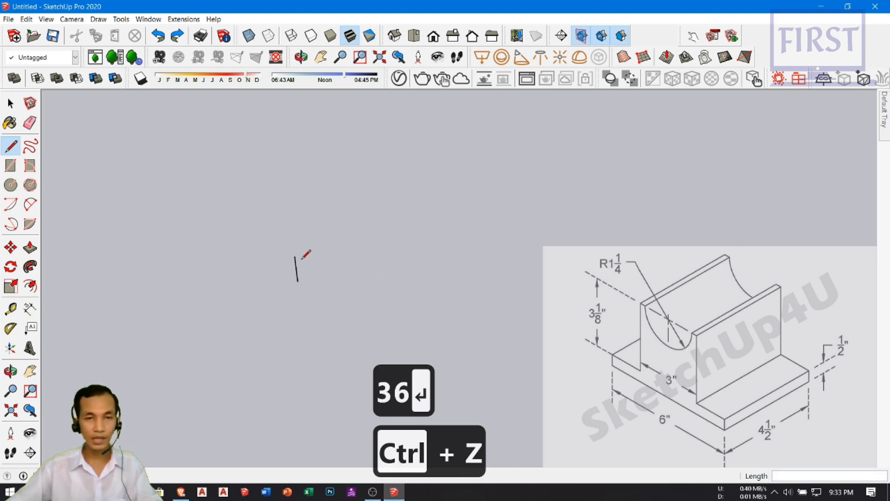
scroll(334, 274, "up", 1)
type("3")
key("Return")
middle_click_drag(315, 299, 337, 312, "shift")
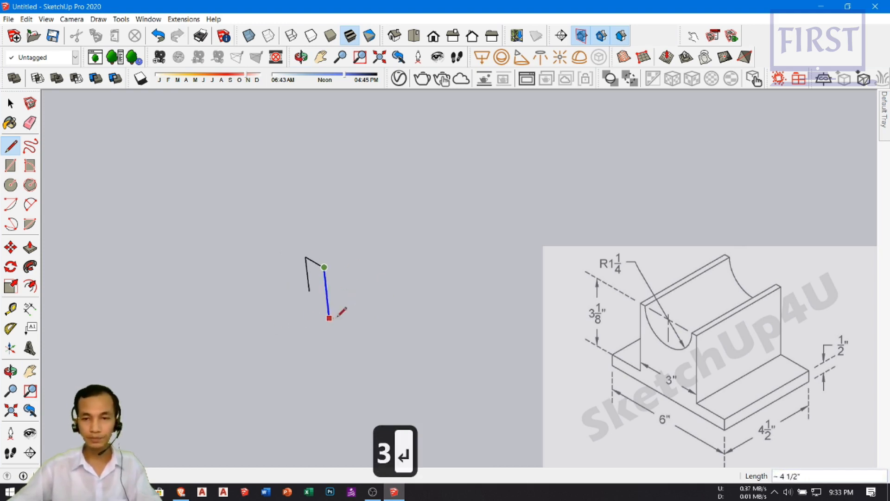
scroll(333, 299, "up", 1)
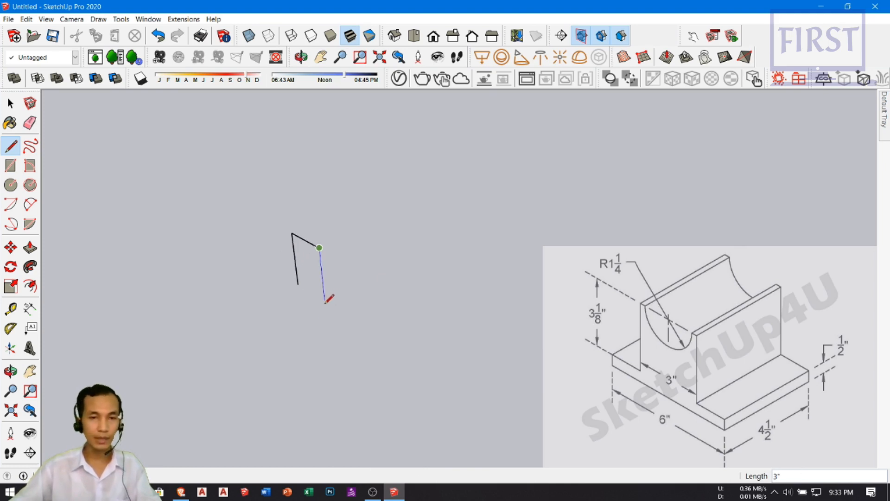
mouse_move(310, 290)
middle_mouse_down()
mouse_move(395, 326)
mouse_move(318, 285)
middle_mouse_up()
scroll(422, 333, "down", 1)
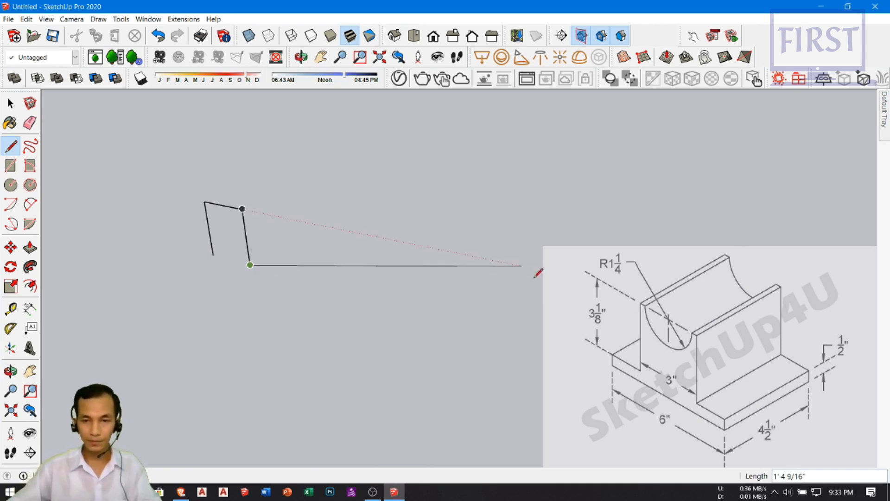
key("space")
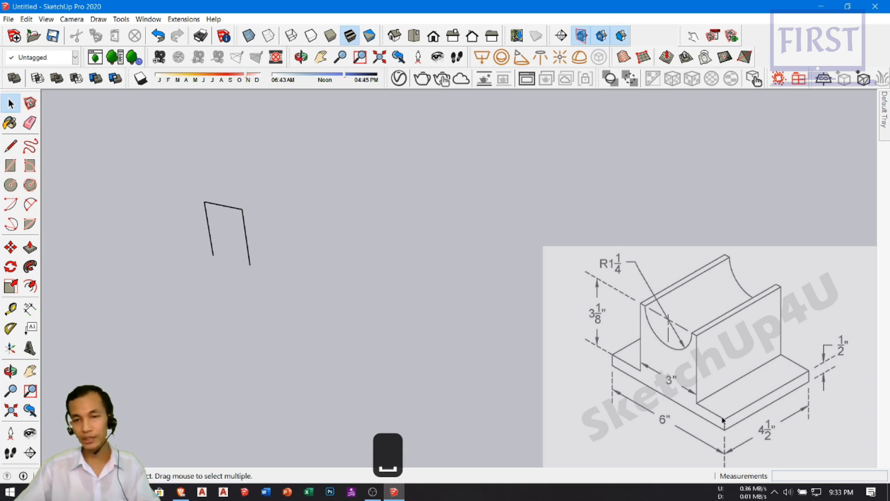
Draw the base ledge from the second vertical side's foot: 1.5" outward along the red axis, and .5" down
key("l")
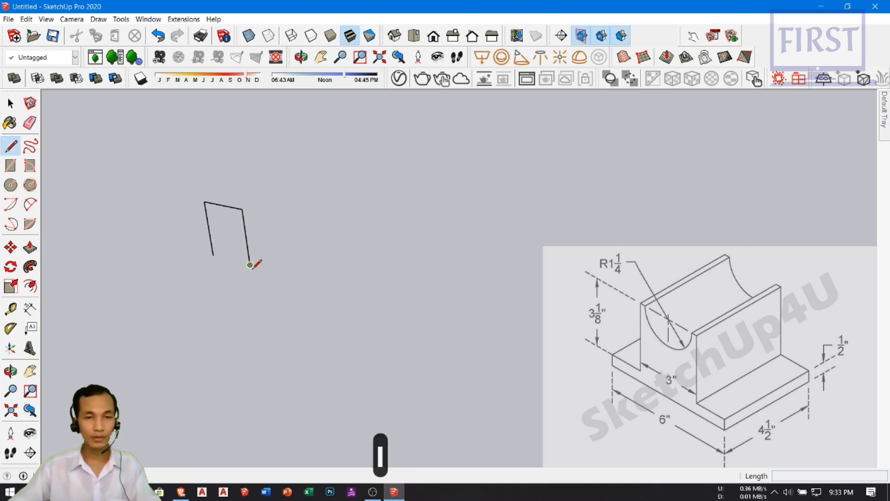
left_click(250, 265)
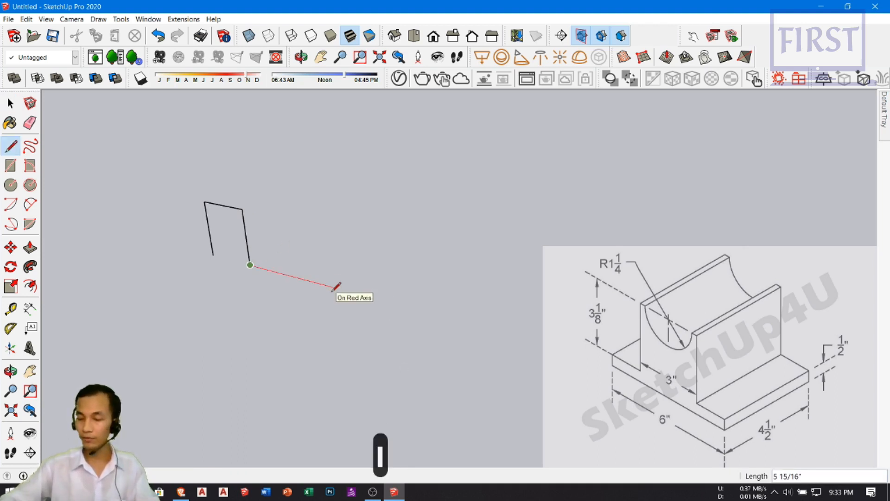
type("1.5")
key("Return")
scroll(277, 319, "up", 1)
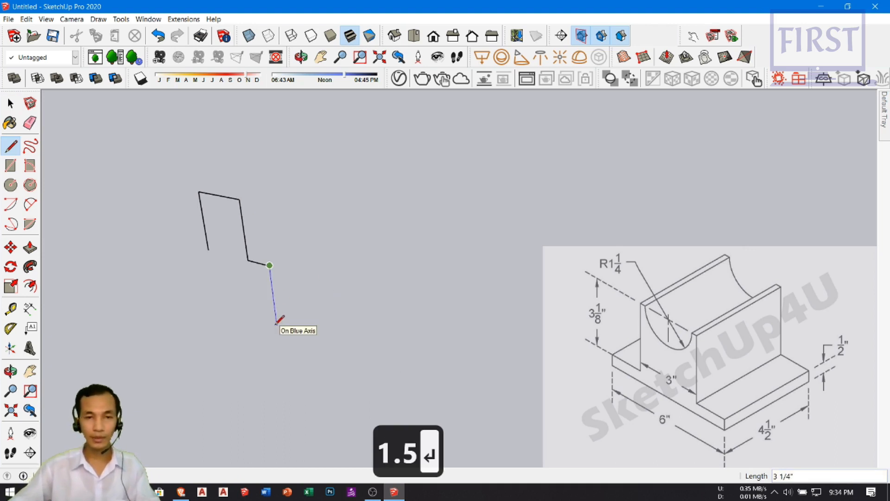
type(".5")
key("Return")
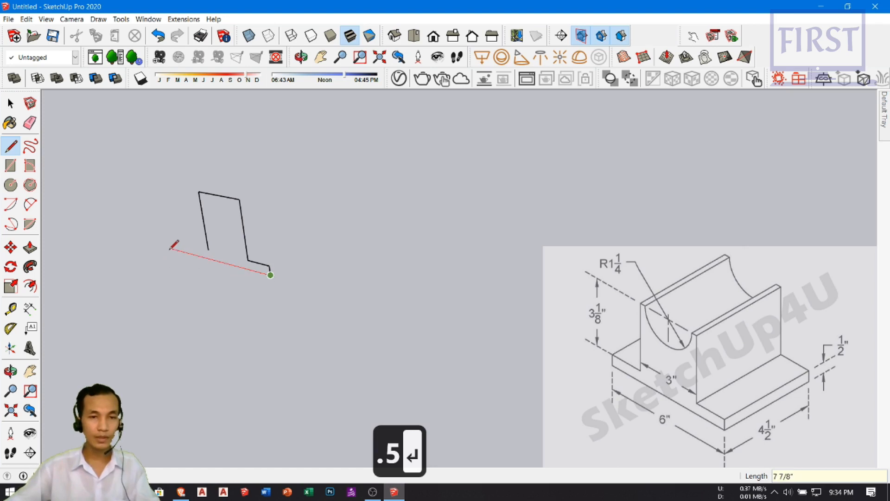
Draw the 6" bottom edge back along the red axis and close the profile at the first vertical line's lower end
type("6")
key("Return")
scroll(181, 235, "up", 1)
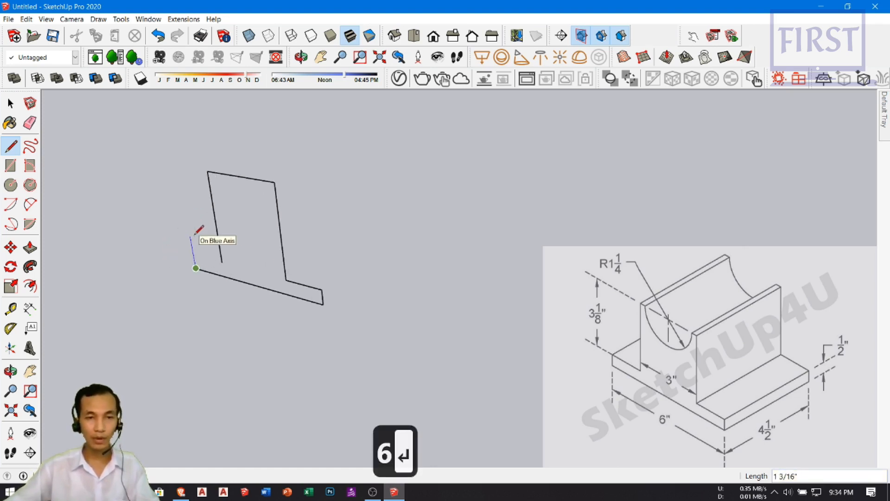
left_click(222, 262)
left_click(222, 263)
key("space")
Extrude the closed profile face 4.5" with Push/Pull
middle_click_drag(248, 261, 388, 284)
left_click(304, 261)
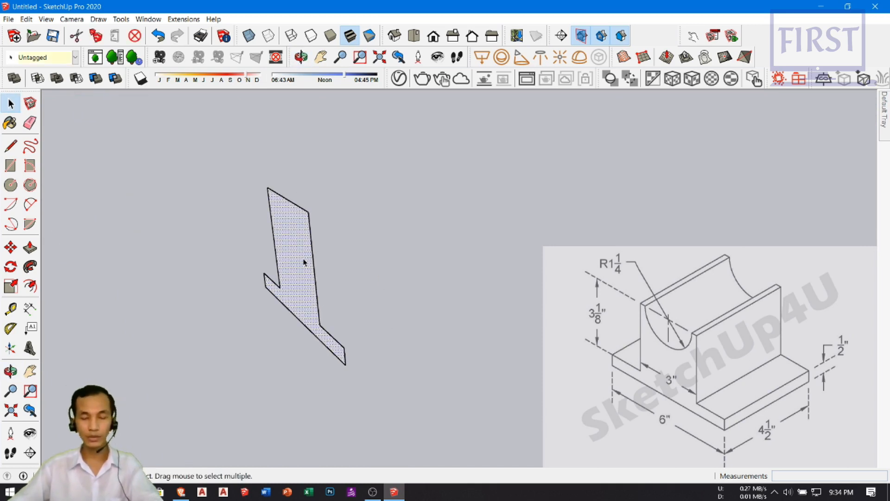
key("p")
left_click_drag(302, 262, 419, 227)
middle_click_drag(419, 226, 436, 222)
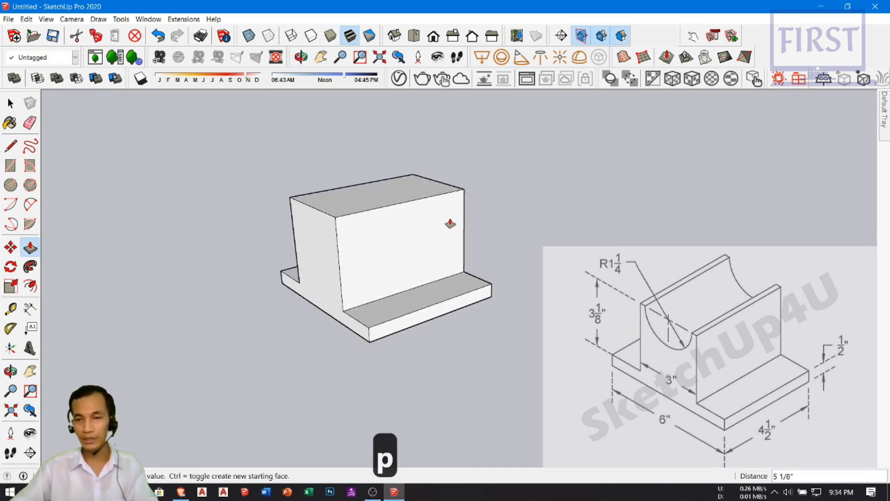
type("4.5")
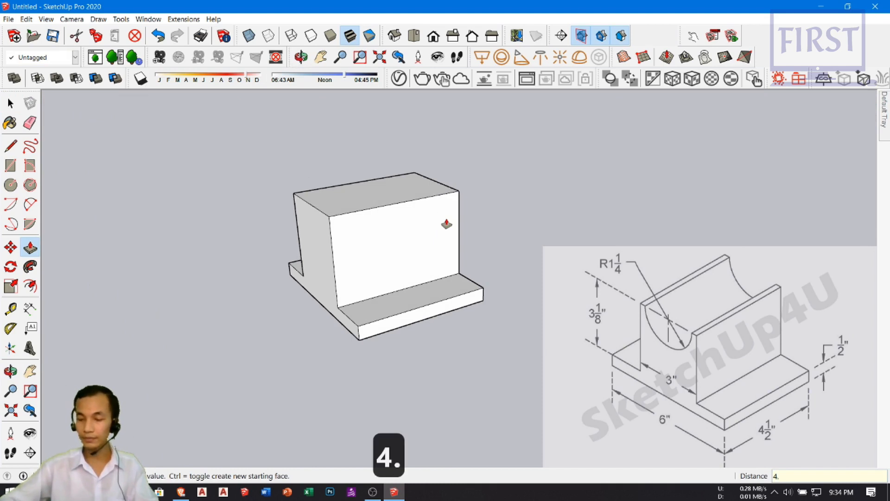
key("Return")
key("space")
Draw a circle of radius 1 1/4" on the front face, centred on the midpoint of its top edge
middle_click_drag(407, 293, 352, 259)
key("c")
left_click(353, 243)
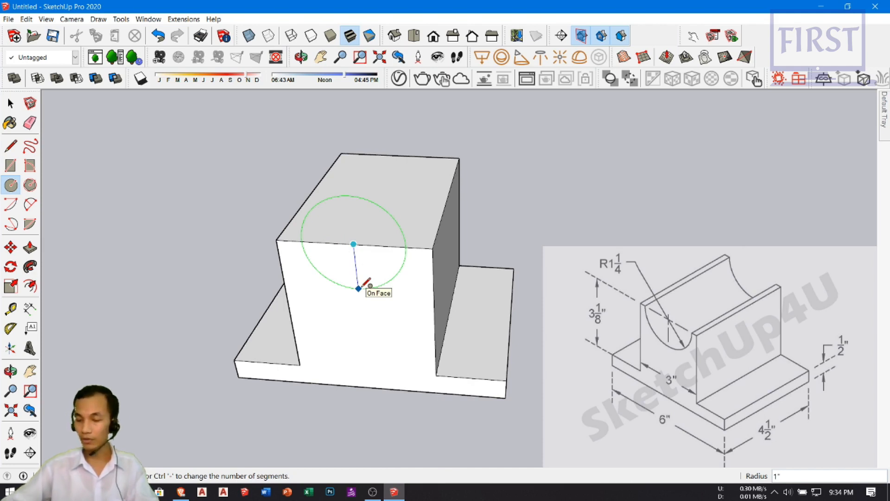
type("1 1/4")
key("Return")
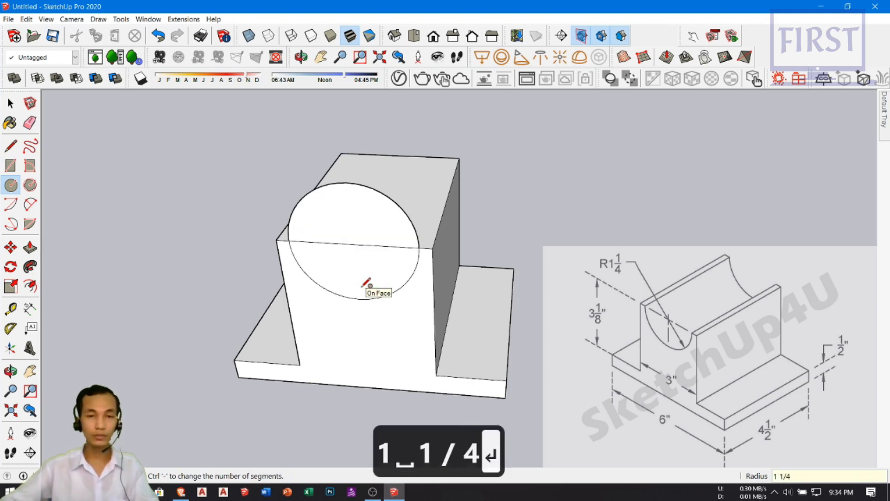
key("space")
Erase the upper half of the circle that sticks out above the block
middle_click_drag(368, 288, 421, 279)
key("e")
left_click(407, 200)
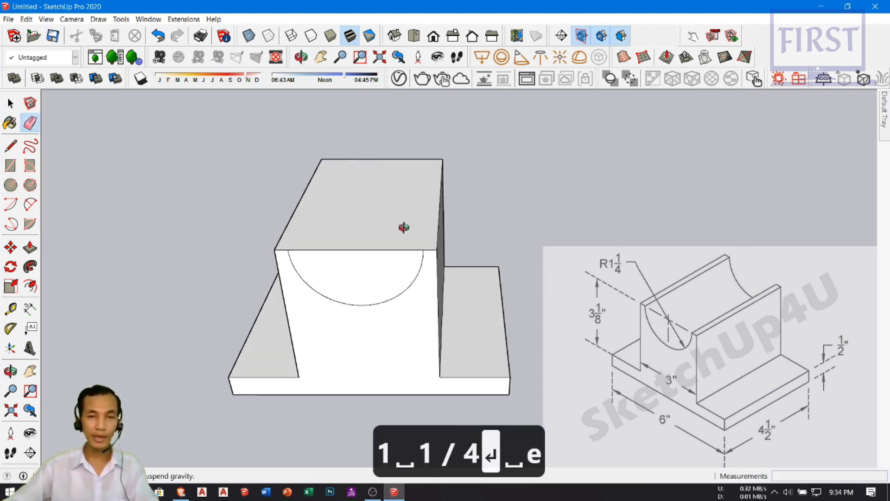
middle_click_drag(408, 224, 365, 263)
Push the semicircular face through the full depth of the block to cut the rounded channel
key("space")
left_click(365, 263)
key("p")
middle_click_drag(427, 191, 320, 262)
left_click(360, 279)
left_click(491, 151)
middle_click_drag(468, 200, 402, 232)
key("space")
middle_click_drag(417, 278, 267, 334, "shift")
scroll(354, 310, "down", 1)
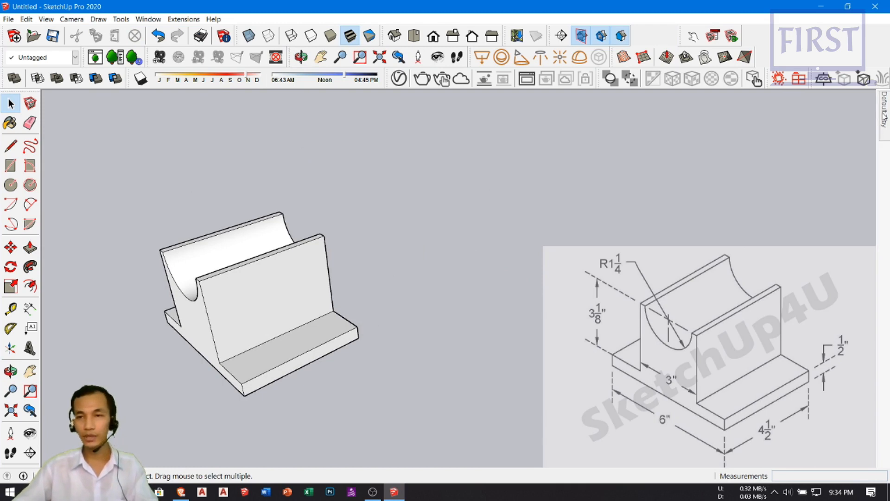
Delete the current Watermark1 reference image from the style's watermarks
mouse_move(885, 109)
left_click(775, 283)
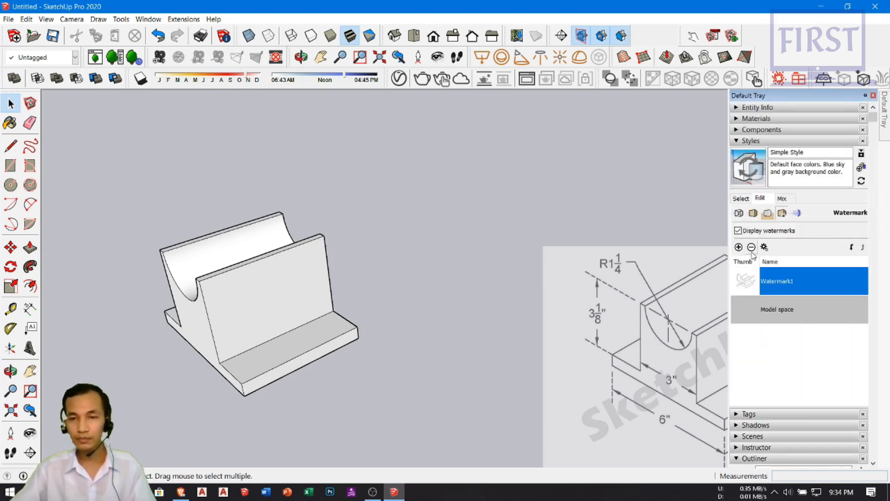
left_click(752, 247)
left_click(528, 274)
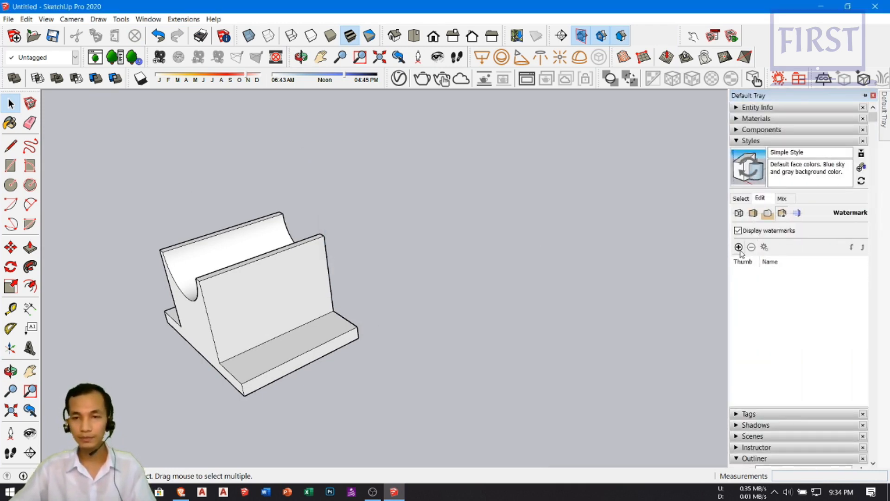
Add 4.jpg from the Basic 3D Obj Images folder as an overlay watermark, keeping the default blend
left_click(739, 247)
left_click(479, 165)
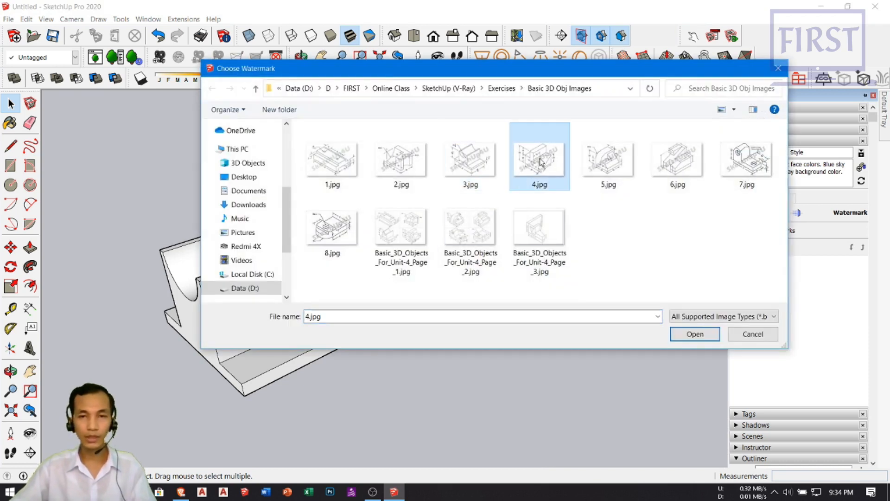
left_click(694, 334)
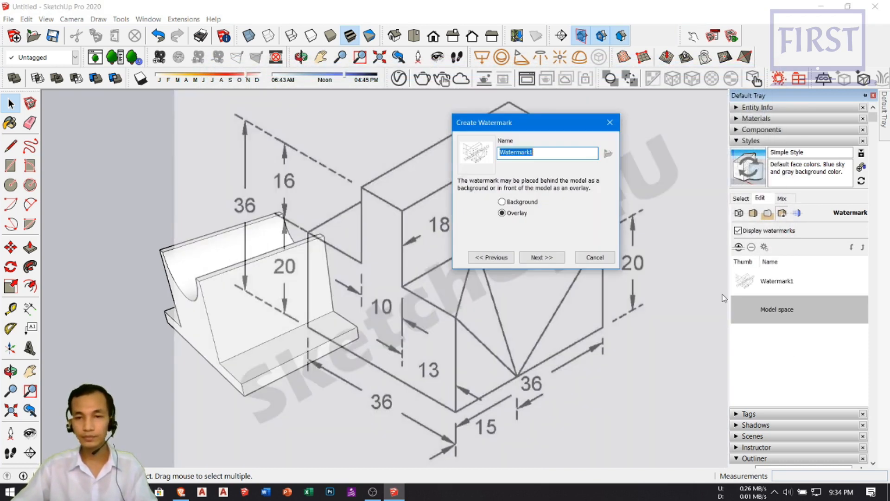
left_click(543, 258)
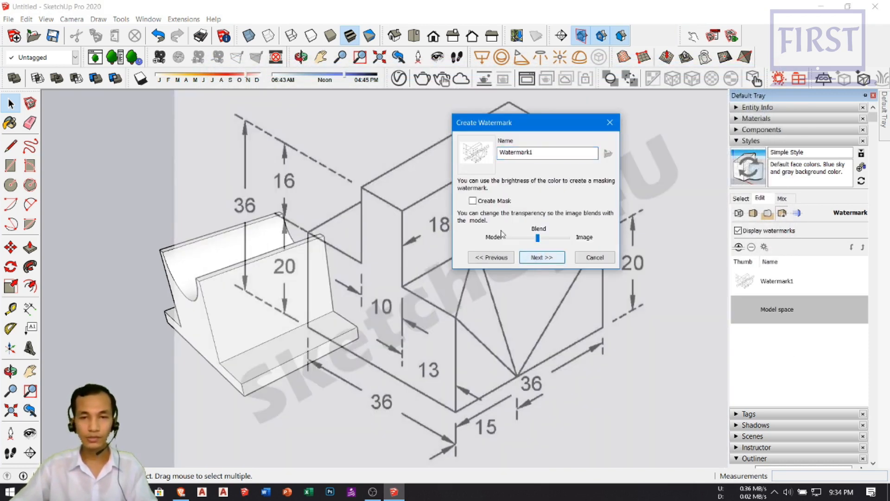
left_click(542, 258)
Position the new watermark in the lower-right corner of the view, enlarge its scale, and finish creating it
left_click(461, 217)
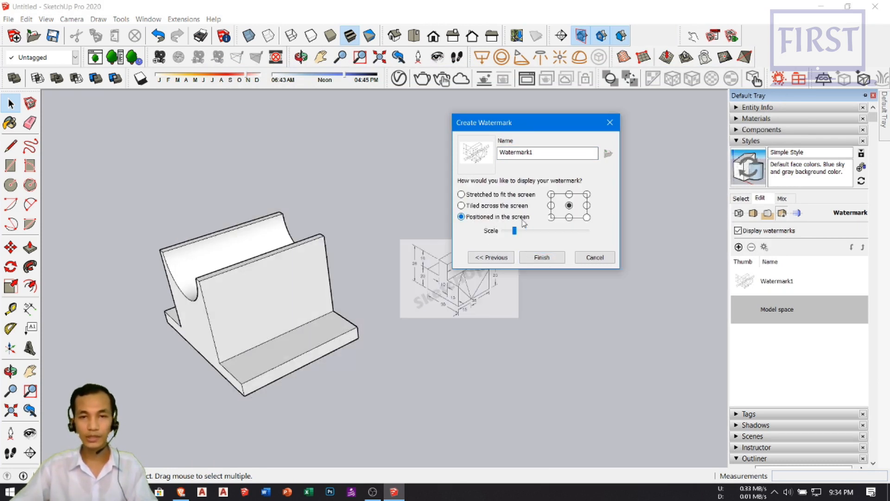
left_click(587, 217)
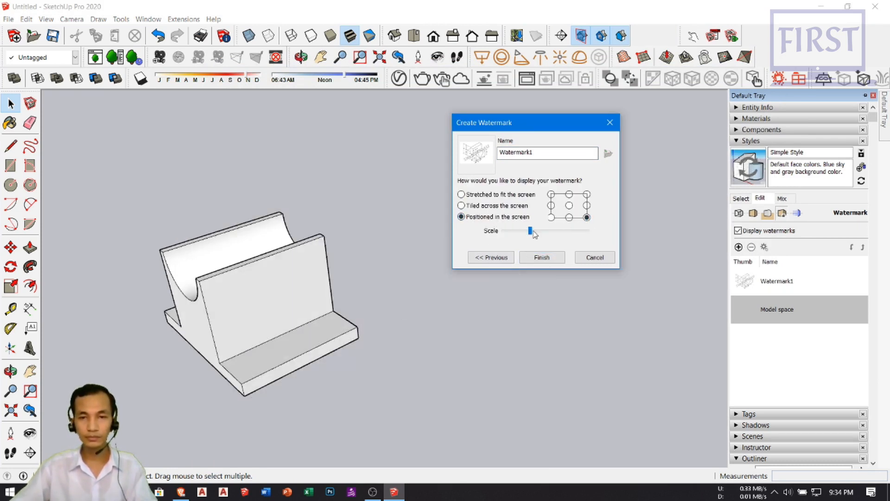
left_click_drag(530, 232, 548, 234)
left_click(541, 257)
Draw a 36" line along the red axis in the empty area beside the finished block for the new object's base
middle_click_drag(453, 350, 186, 301)
scroll(287, 341, "down", 2)
scroll(292, 333, "up", 2)
scroll(300, 328, "down", 4)
middle_click_drag(297, 331, 285, 329, "shift")
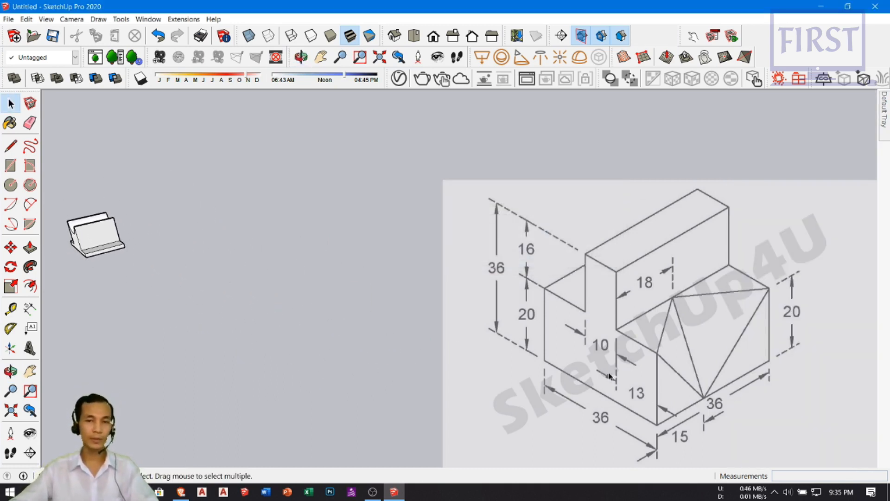
scroll(292, 356, "down", 3)
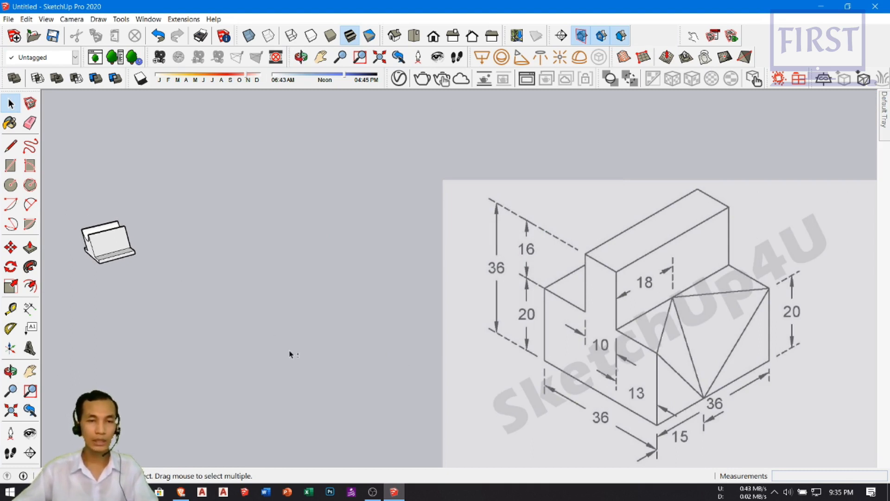
key("l")
mouse_move(245, 346)
middle_mouse_down()
mouse_move(211, 318)
mouse_move(288, 259)
middle_mouse_up()
middle_click_drag(201, 310, 249, 303, "shift")
left_click(240, 291)
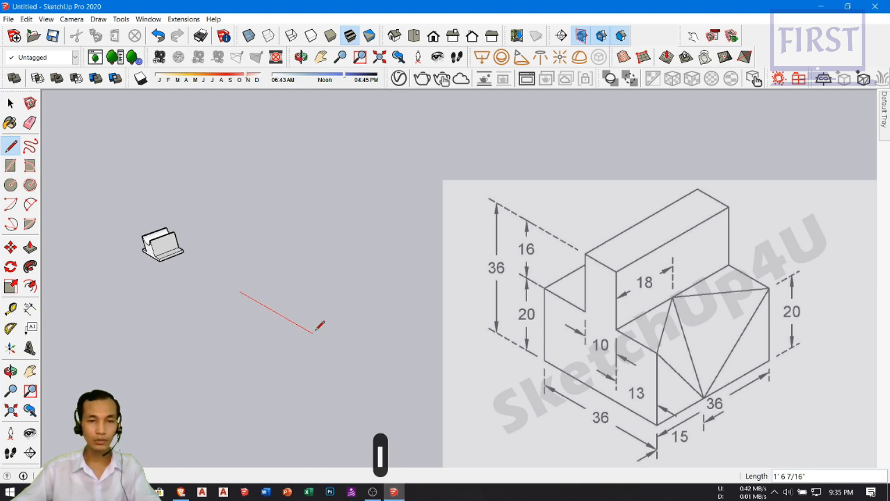
type("36")
key("Return")
Draw a 20" vertical line upward from the end of the 36" base line
mouse_move(318, 324)
middle_mouse_down("shift")
mouse_move(281, 311)
mouse_move(235, 313)
middle_mouse_up("shift")
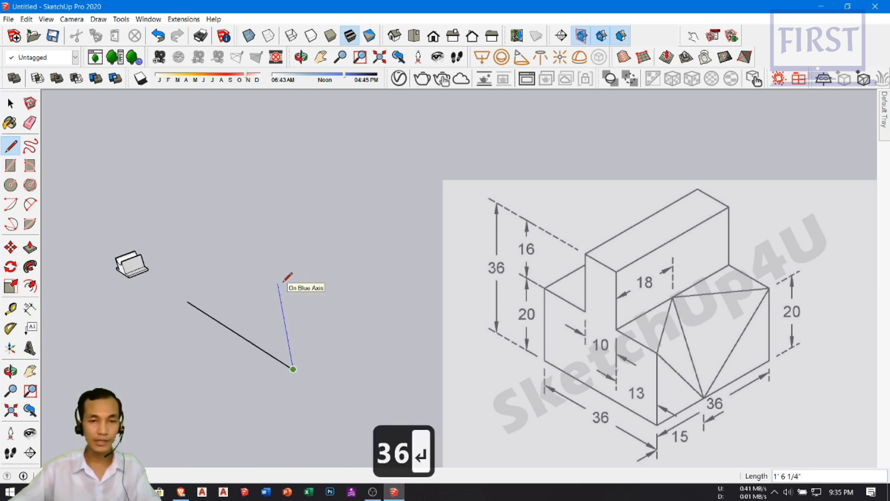
middle_click_drag(283, 281, 391, 264)
type("20")
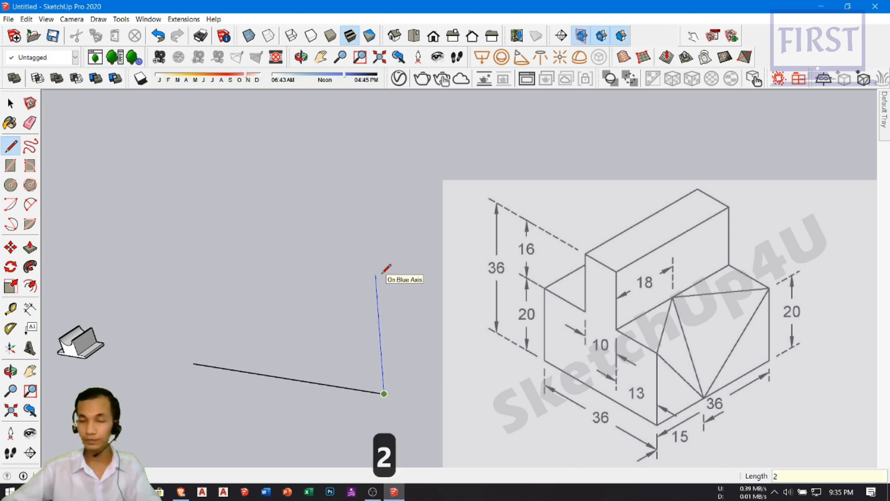
key("Return")
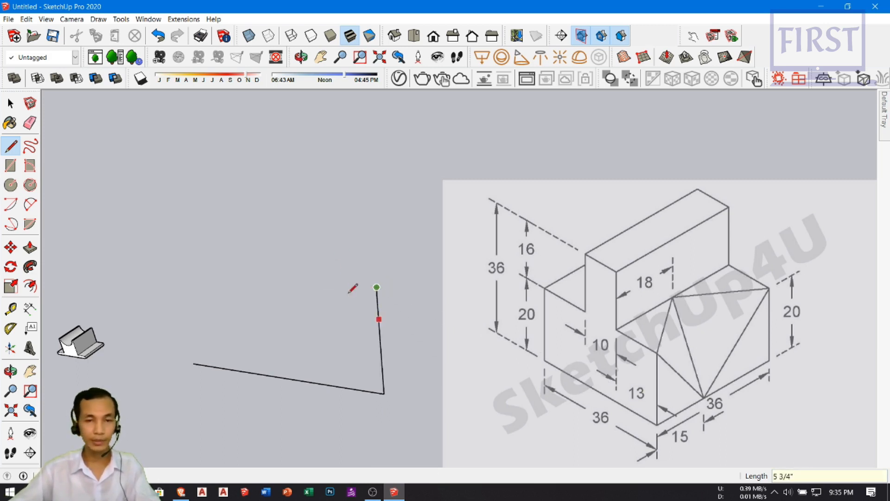
Continue the profile with a 13" horizontal ledge, a 16" vertical riser and a 10" top edge
type("13")
key("Return")
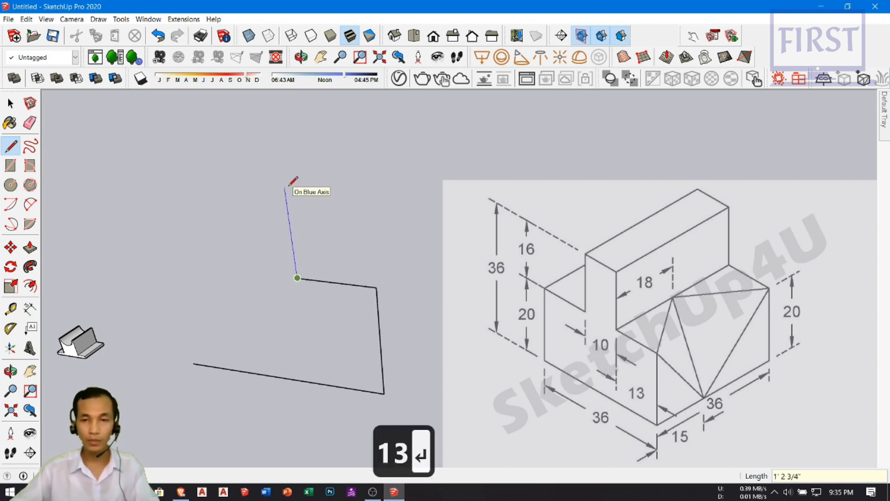
type("16")
key("Return")
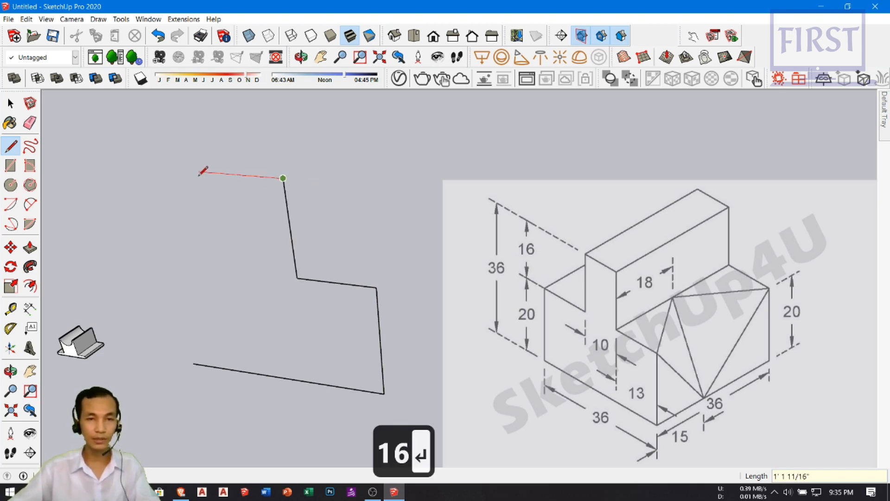
type("10")
key("Return")
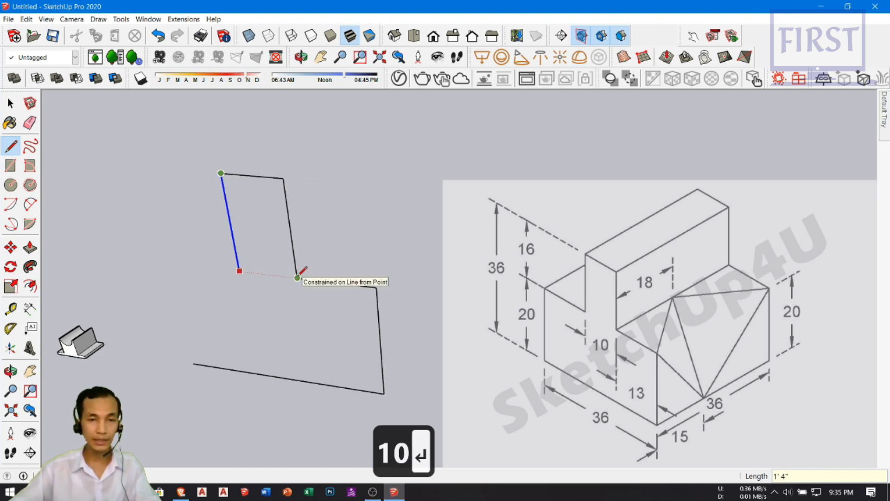
Draw the remaining ledge and side edge back to the base line's start to close the stepped profile
left_click(194, 362)
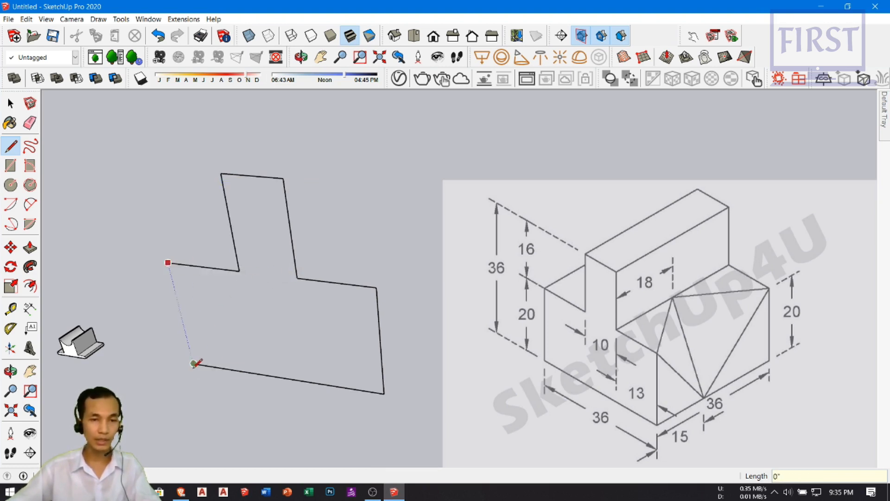
left_click(194, 363)
key("space")
Extrude the closed stepped profile 36" into a solid block
middle_click_drag(312, 367, 256, 329)
key("p")
left_click(248, 338)
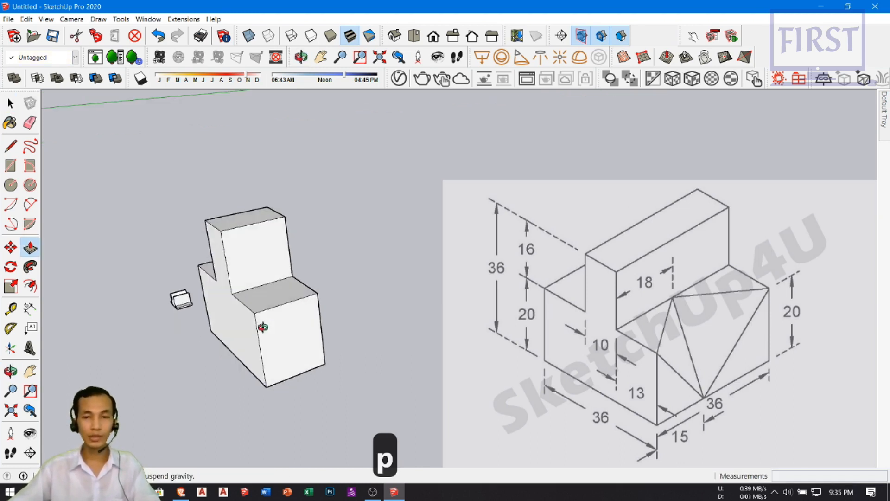
type("36")
key("Return")
key("space")
Place a vertical guide on the upright's front face, offset 18" from its near side edge
mouse_move(362, 293)
middle_mouse_down()
mouse_move(283, 273)
mouse_move(246, 352)
mouse_move(278, 333)
middle_mouse_up()
scroll(688, 327, "up", 1)
middle_click_drag(319, 366, 285, 362)
middle_click_drag(285, 362, 332, 361, "shift")
middle_click_drag(331, 361, 255, 362, "shift")
mouse_move(255, 361)
middle_mouse_down()
mouse_move(273, 343)
mouse_move(249, 356)
middle_mouse_up()
key("r")
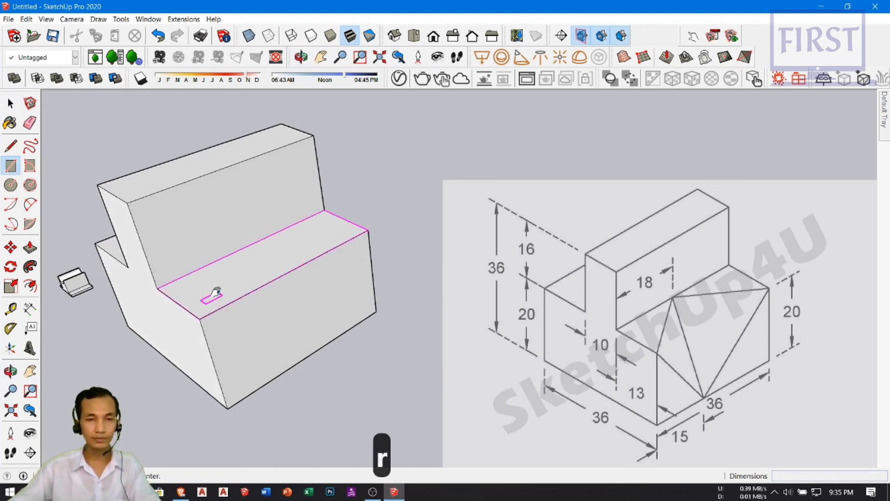
middle_click_drag(203, 297, 221, 328, "shift")
key("t")
scroll(183, 334, "up", 3)
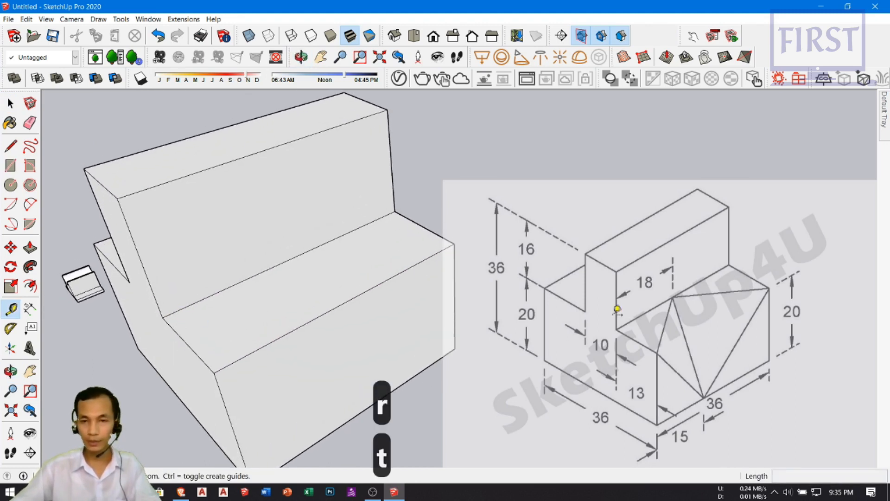
scroll(183, 331, "up", 2)
left_click(175, 296)
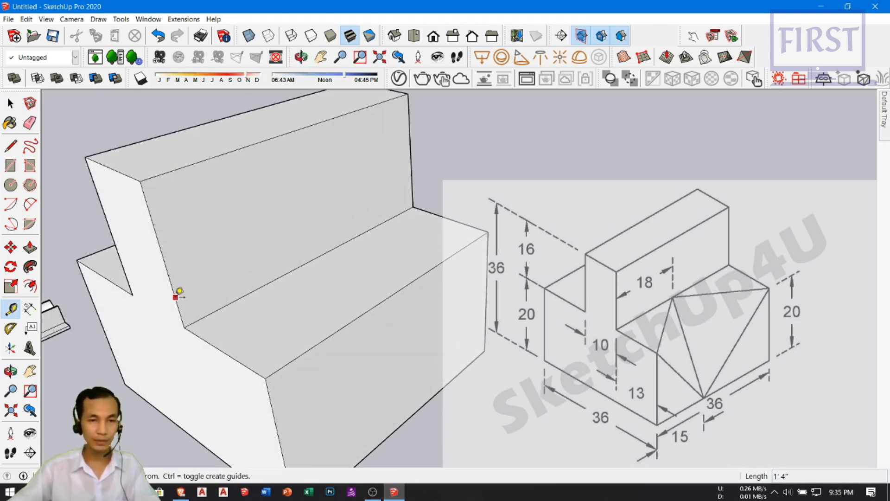
type("18")
key("Return")
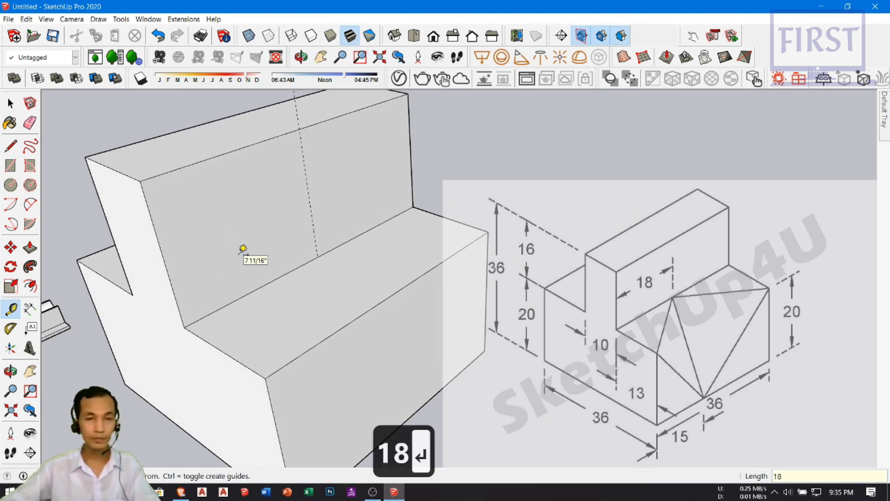
key("space")
Place a vertical guide on the block's lower front face, offset 15" from its near side edge
middle_click_drag(359, 299, 310, 279)
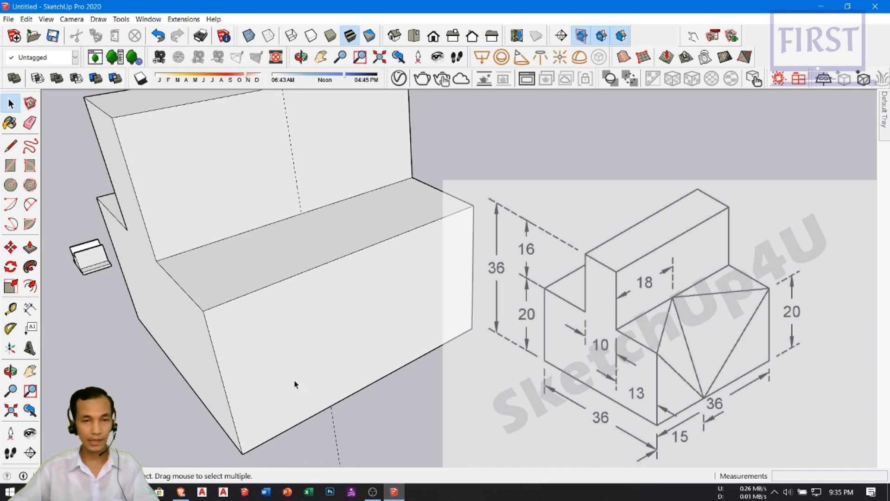
middle_click_drag(294, 382, 296, 373)
key("t")
scroll(292, 407, "down", 1)
middle_click_drag(260, 411, 238, 364, "shift")
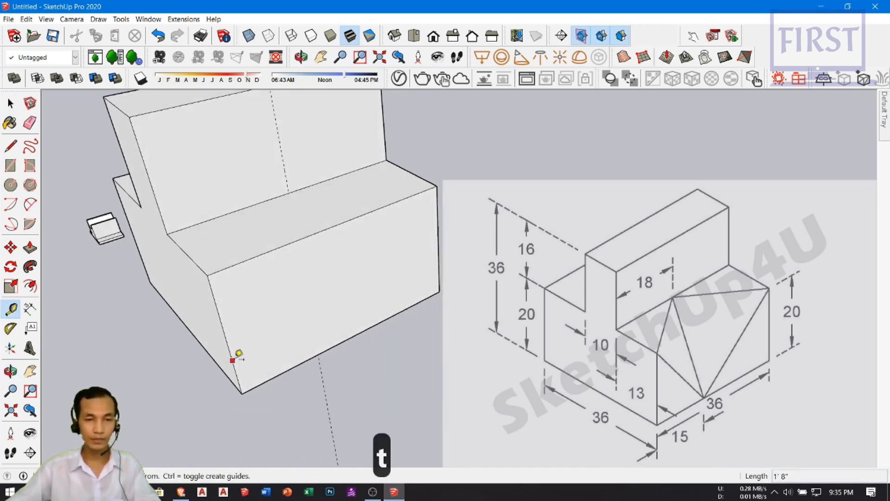
left_click(233, 361)
type("15")
key("Return")
key("space")
Draw two lines on the front ledge, joining the 18" guide point at the upright's foot to both outer front corners
middle_click_drag(326, 324, 314, 342)
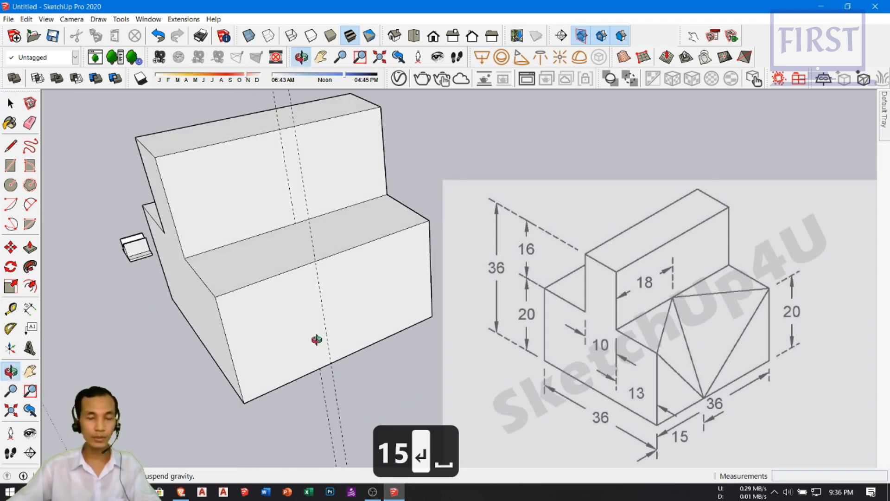
key("l")
left_click(215, 296)
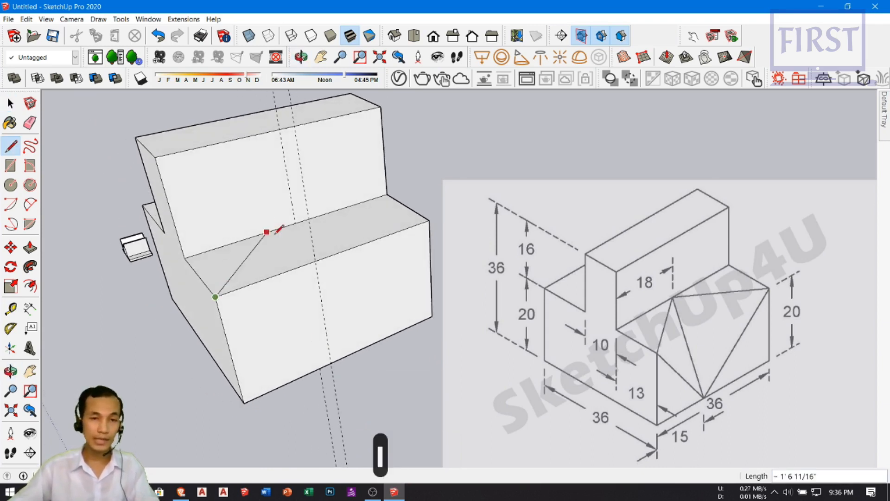
left_click(295, 221)
middle_click_drag(314, 249, 363, 245)
left_click(421, 221)
middle_click_drag(366, 212, 384, 212)
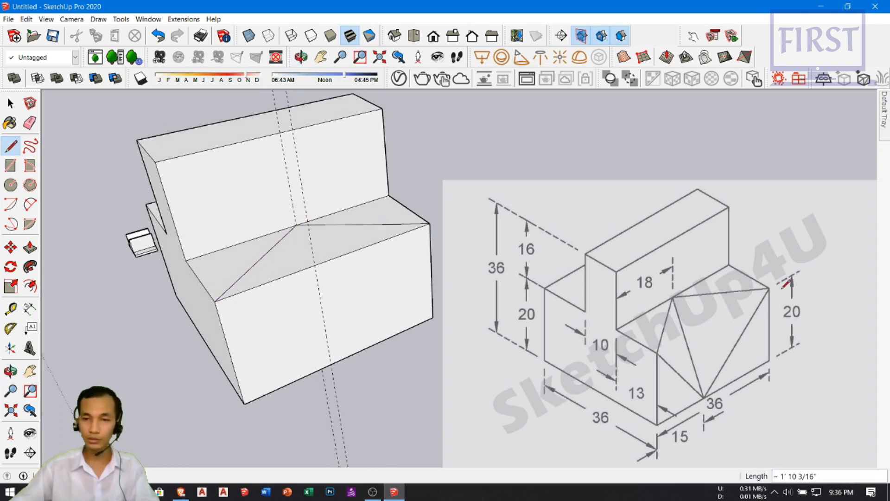
Draw two lines on the front face, joining the 15" guide point on the bottom edge to both upper corners
middle_click_drag(354, 251, 267, 286)
mouse_move(324, 313)
middle_mouse_down()
mouse_move(327, 337)
mouse_move(357, 322)
middle_mouse_up()
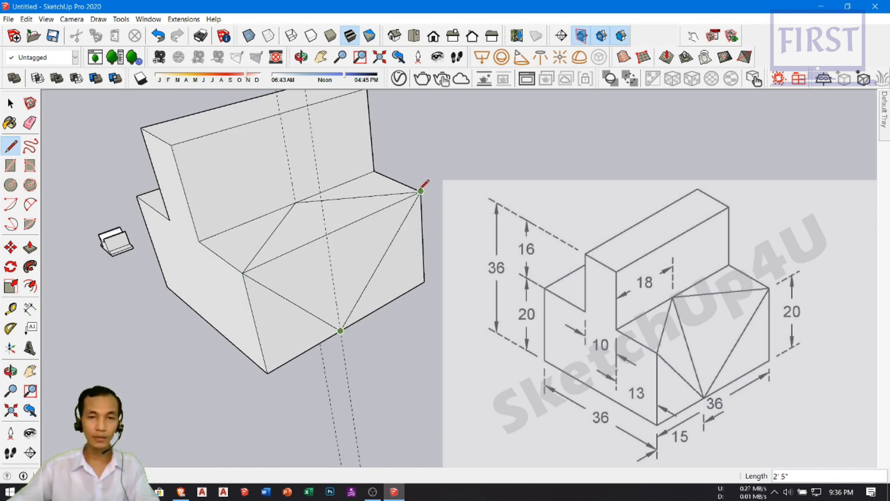
left_click(420, 191)
middle_click_drag(351, 275, 372, 296)
Draw a line connecting the 15" point on the front bottom edge with the 18" point at the upright's foot
left_click(351, 342)
left_click(297, 215)
left_click(351, 343)
key("space")
Erase the shared edge between the ledge and front face to open the corner cut, and clear the guides
middle_click_drag(356, 324, 370, 288)
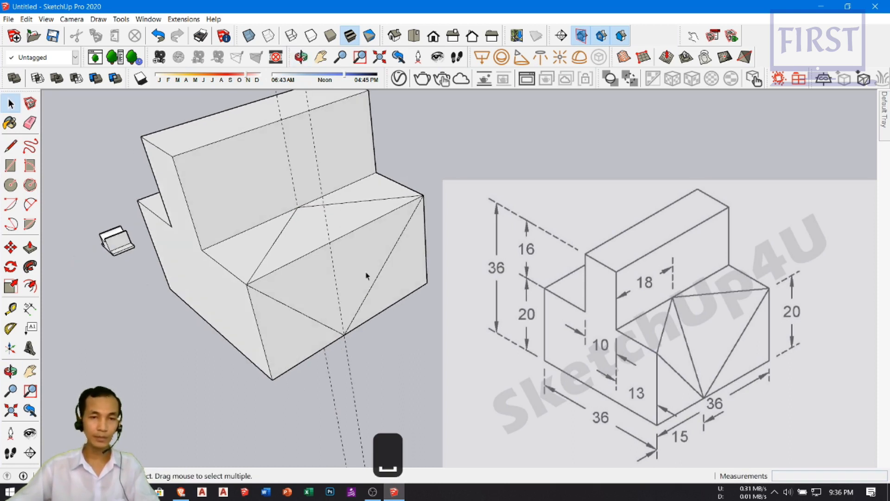
middle_click_drag(351, 242, 341, 231)
key("e")
left_click(348, 225)
mouse_move(368, 262)
middle_mouse_down()
mouse_move(345, 265)
mouse_move(366, 305)
mouse_move(318, 345)
mouse_move(270, 284)
mouse_move(317, 343)
mouse_move(282, 305)
mouse_move(314, 347)
mouse_move(294, 381)
mouse_move(315, 346)
middle_mouse_up()
key("space")
scroll(313, 356, "down", 1)
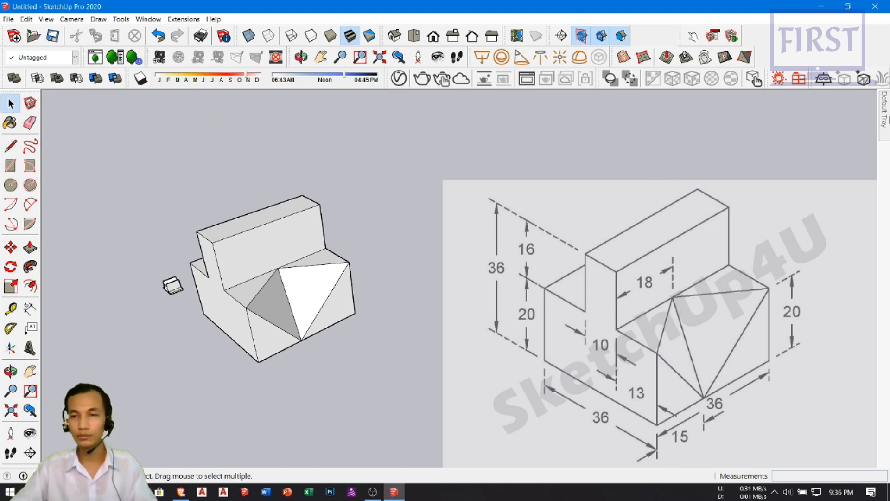
Delete Watermark1, the 4.jpg reference image, from the style
mouse_move(885, 130)
left_click(772, 279)
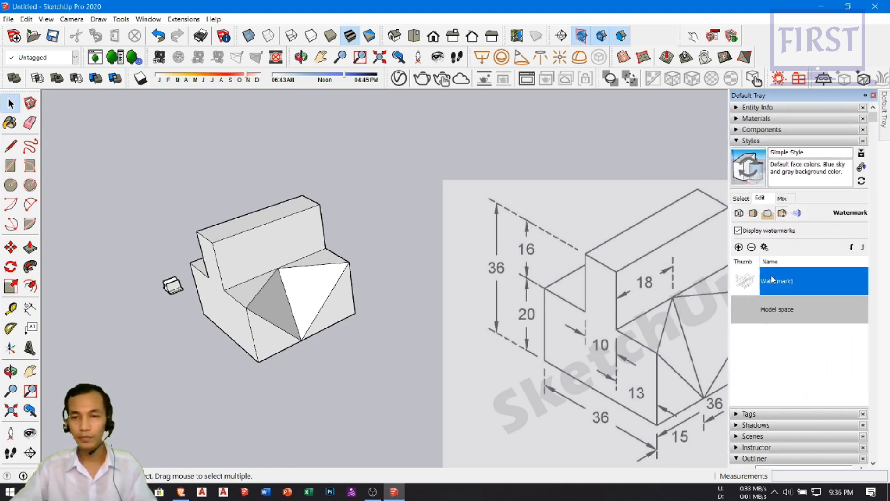
left_click(752, 248)
left_click(480, 273)
scroll(534, 303, "down", 4)
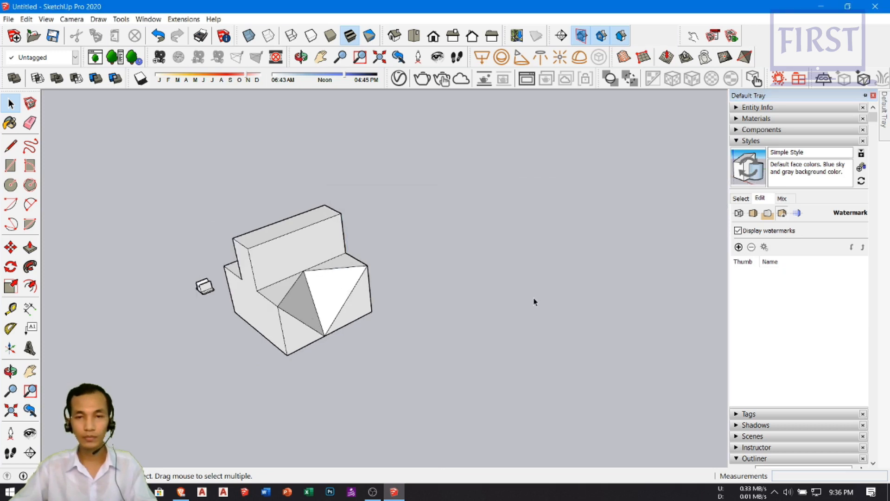
Add 5.jpg from the Basic 3D Obj Images folder as an overlay watermark, keeping the default blend
mouse_move(885, 122)
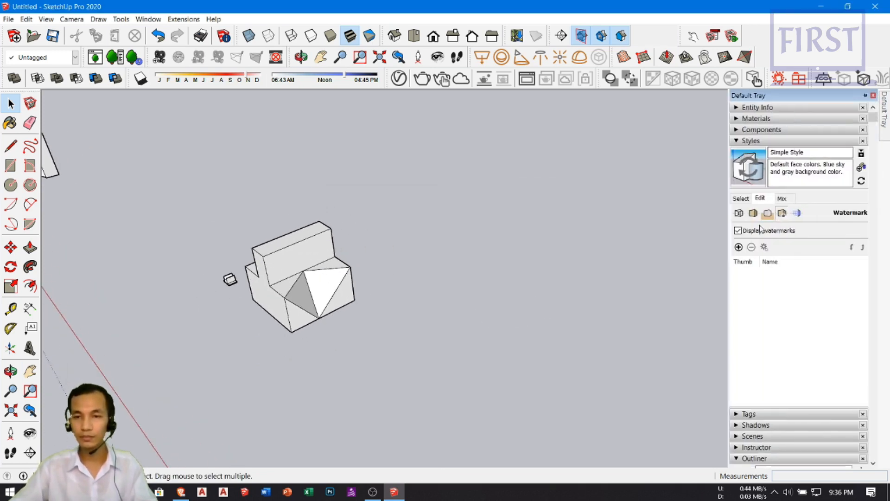
left_click(739, 248)
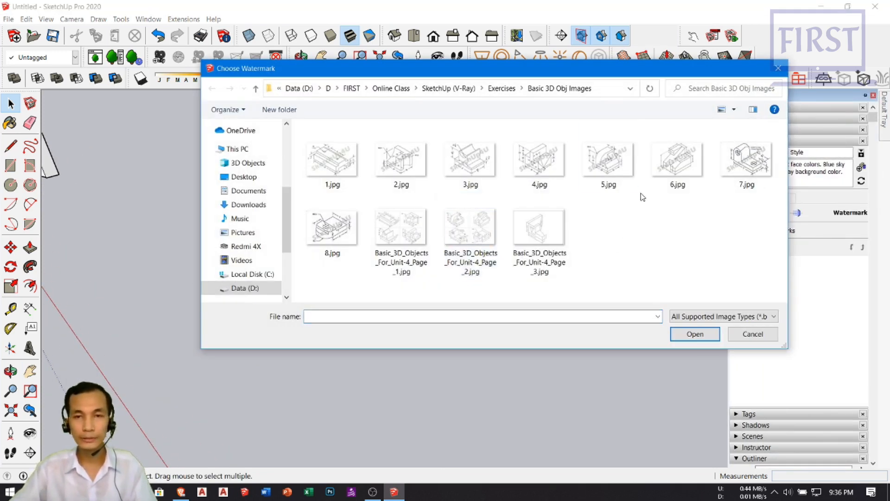
left_click(611, 173)
left_click(695, 334)
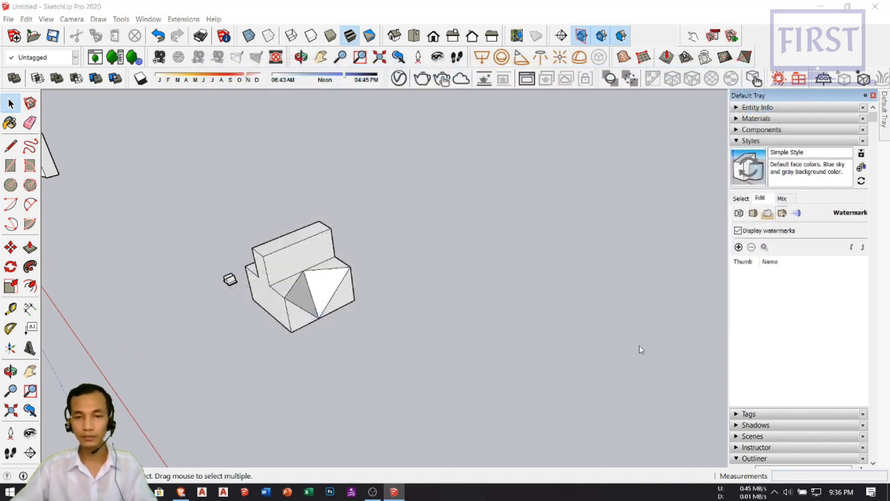
left_click(542, 258)
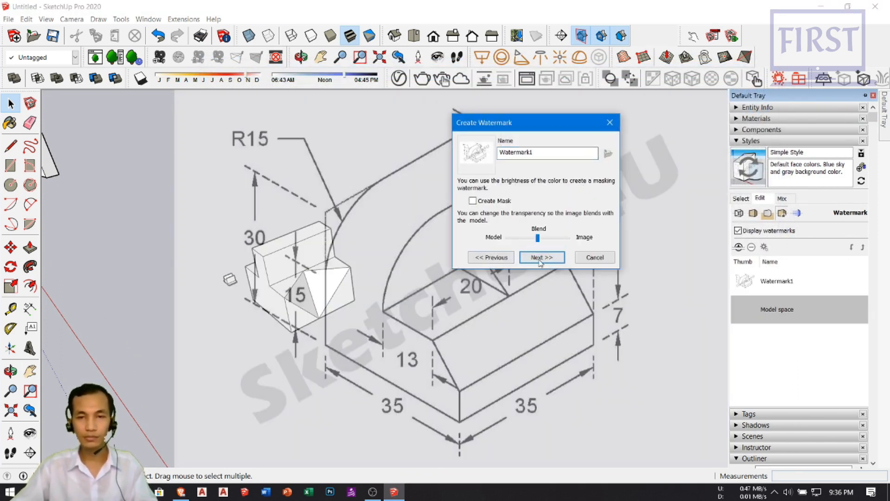
left_click(541, 258)
Position the new watermark in the lower-right corner of the view, enlarge it, and finish creating it
left_click(491, 217)
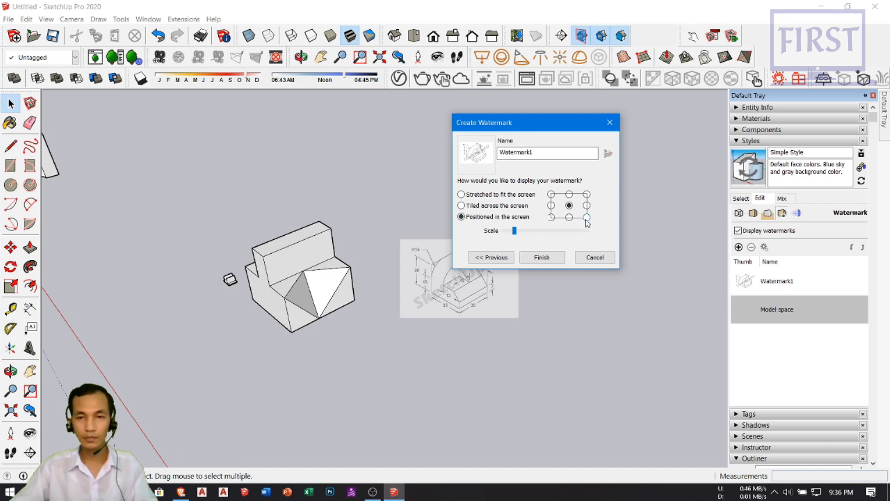
left_click_drag(514, 232, 538, 232)
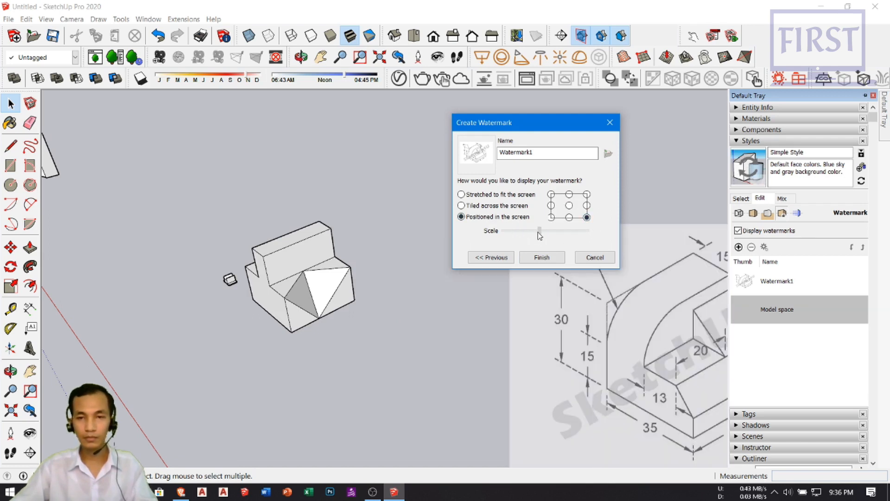
left_click(549, 260)
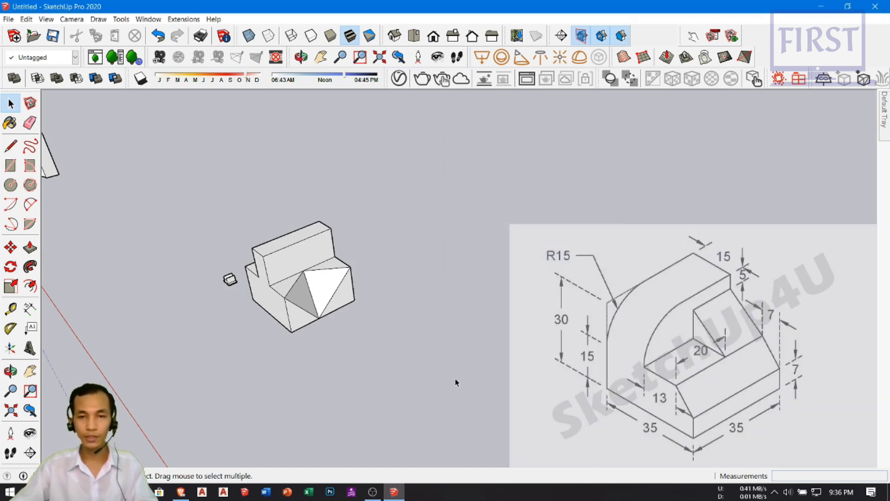
Draw a 35" line along the red axis in the empty area beside the finished block for the next object's base
scroll(467, 391, "down", 2)
middle_click_drag(374, 348, 310, 331, "shift")
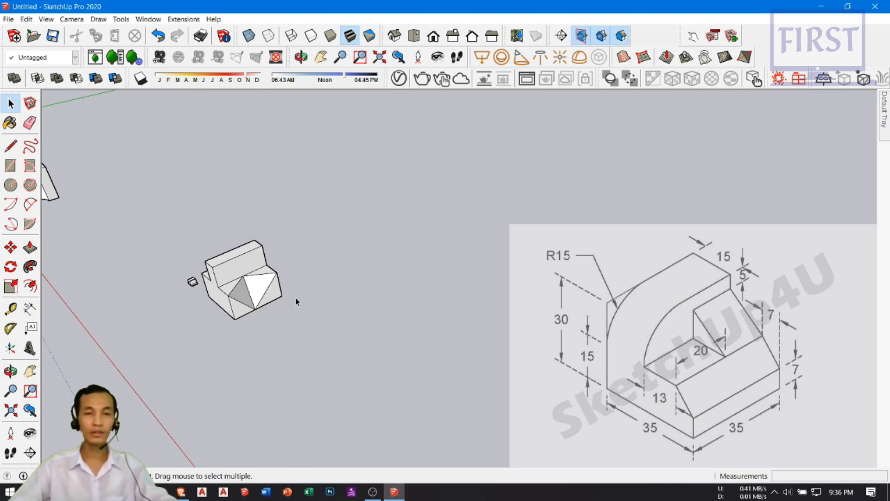
scroll(243, 338, "up", 2)
scroll(363, 334, "up", 2)
middle_click_drag(371, 334, 280, 336)
mouse_move(342, 371)
middle_mouse_down("shift")
mouse_move(297, 365)
mouse_move(270, 380)
mouse_move(278, 374)
middle_mouse_up("shift")
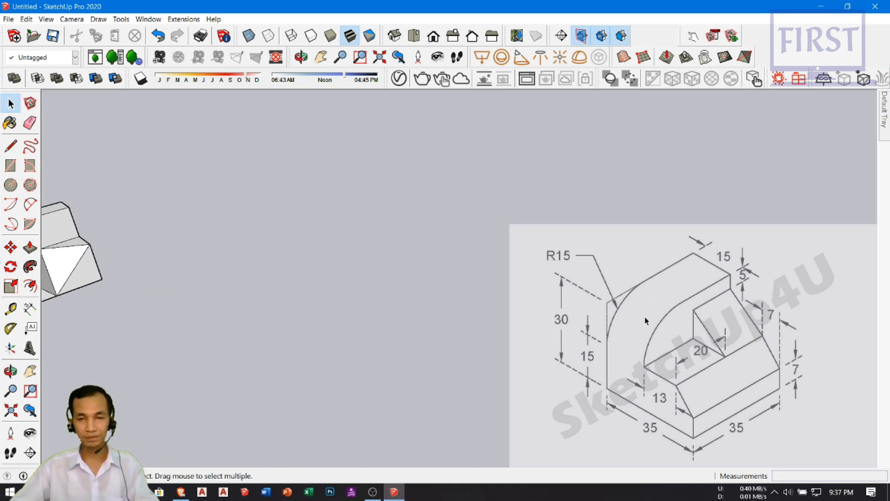
middle_click_drag(386, 357, 365, 350, "shift")
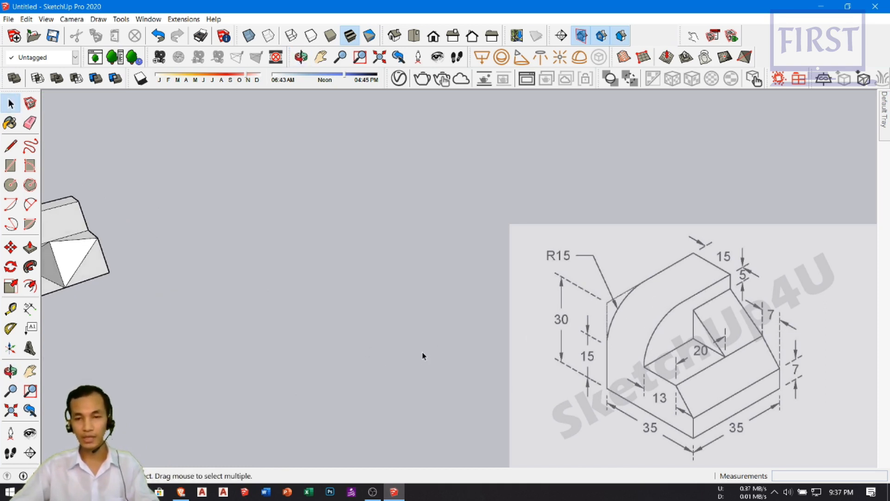
scroll(368, 354, "up", 3)
middle_click_drag(343, 359, 290, 352)
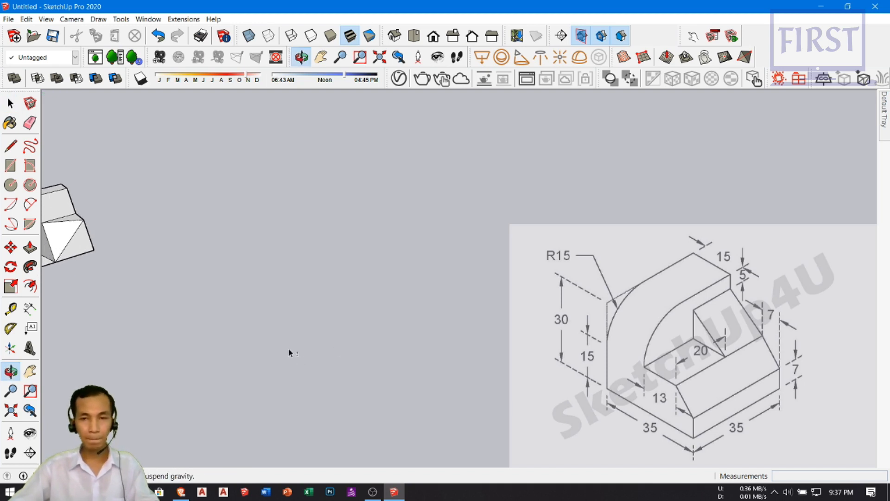
key("l")
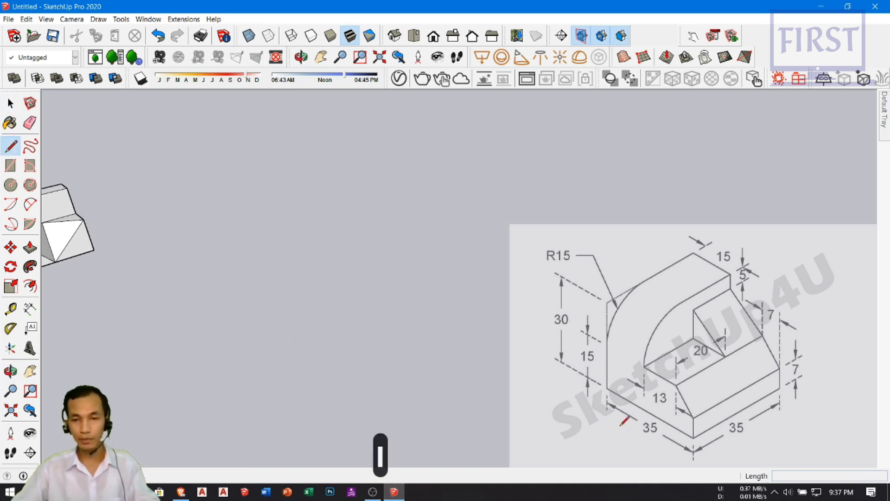
left_click(367, 370)
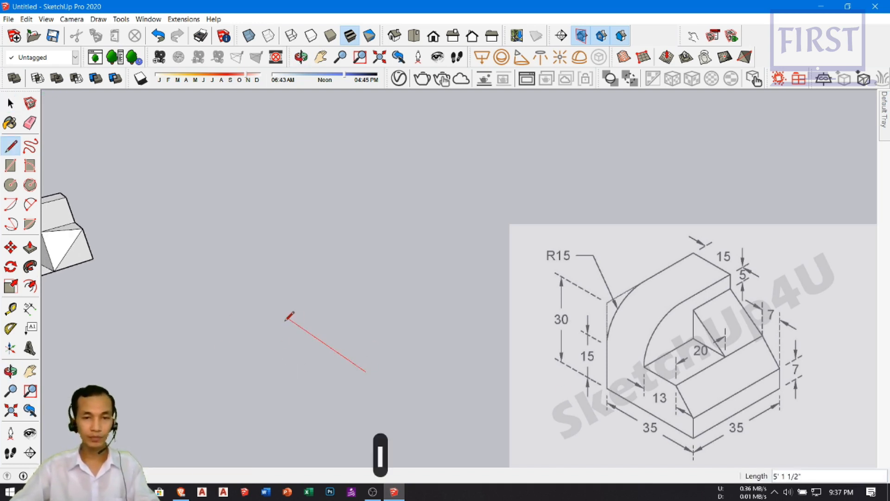
type("35")
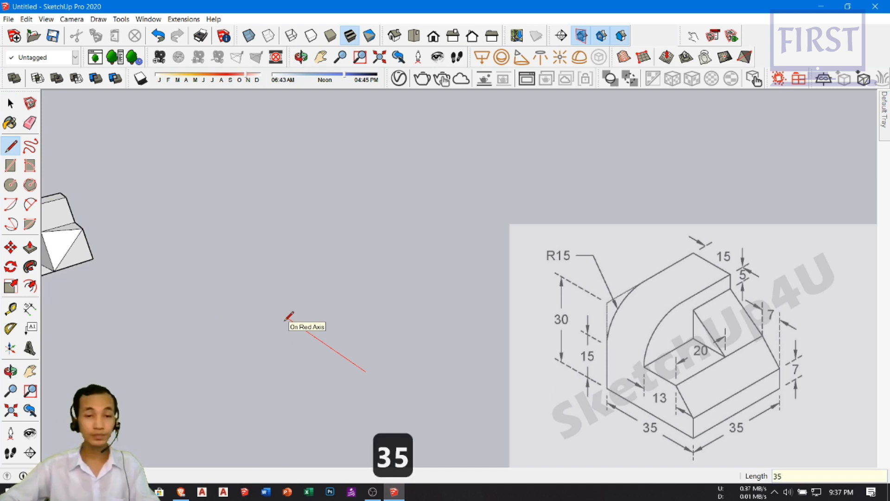
key("Return")
scroll(320, 324, "up", 2)
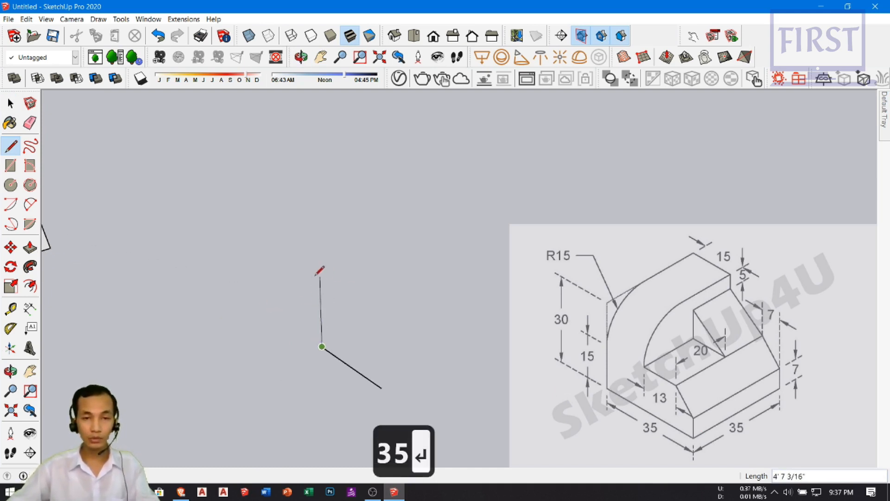
middle_click_drag(308, 264, 382, 243)
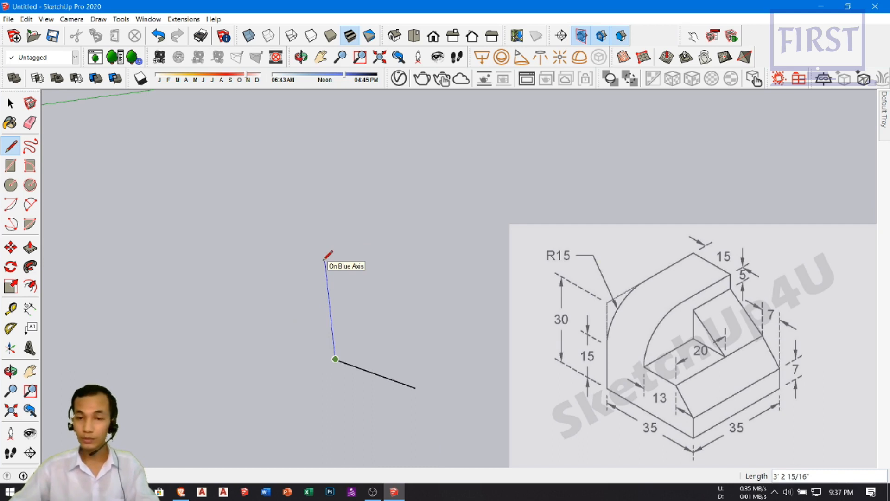
Draw a 30" vertical edge up from the base line's start, and a 15" edge from its top along the red axis
type("30")
key("Return")
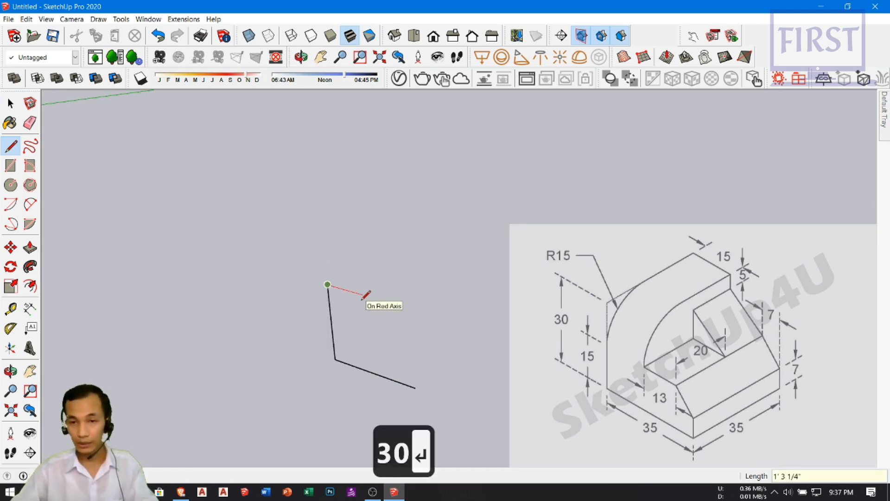
type("15")
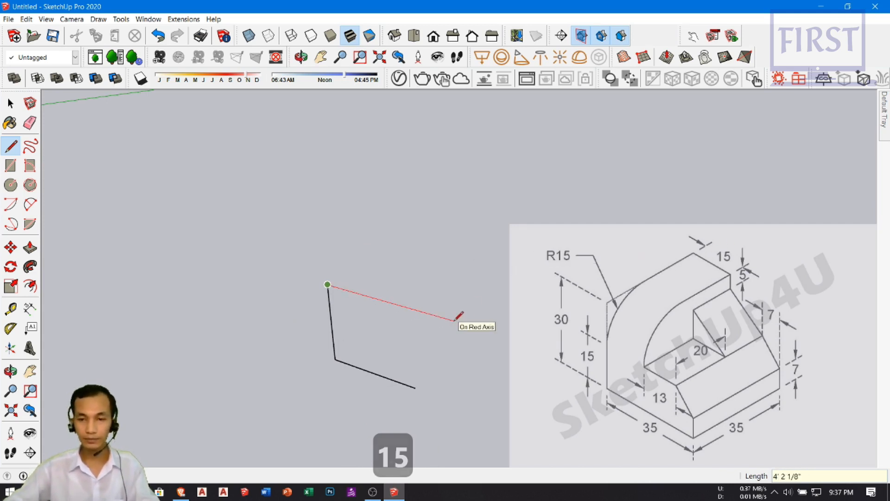
key("Escape")
key("Escape")
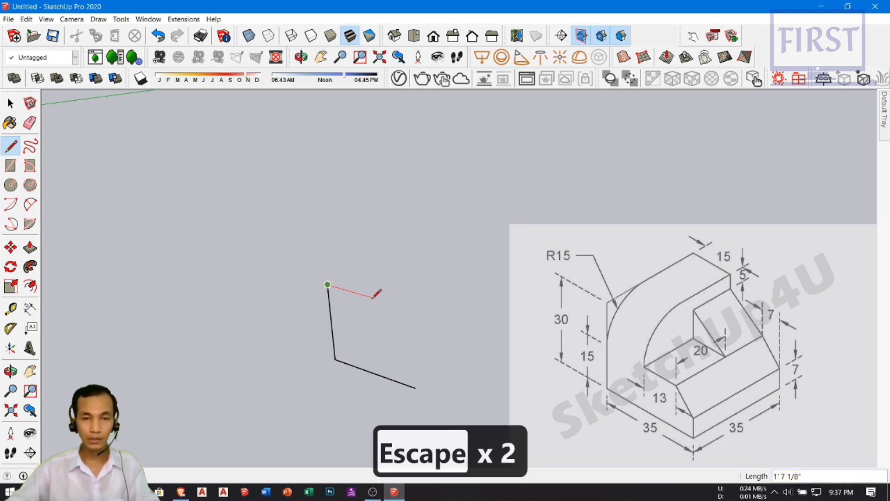
type("15")
key("Return")
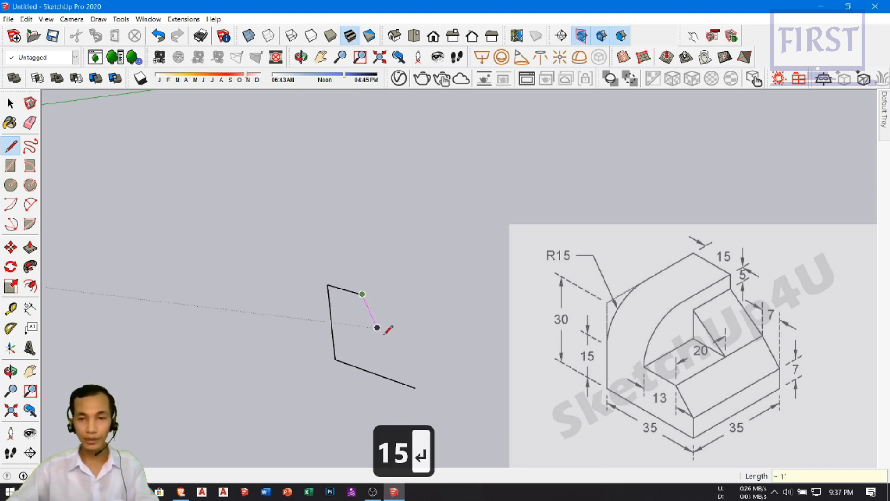
Draw the profile's inner vertical edge downward to mid-height, and a 13" step edge from its lower end along the red axis
scroll(361, 334, "up", 1)
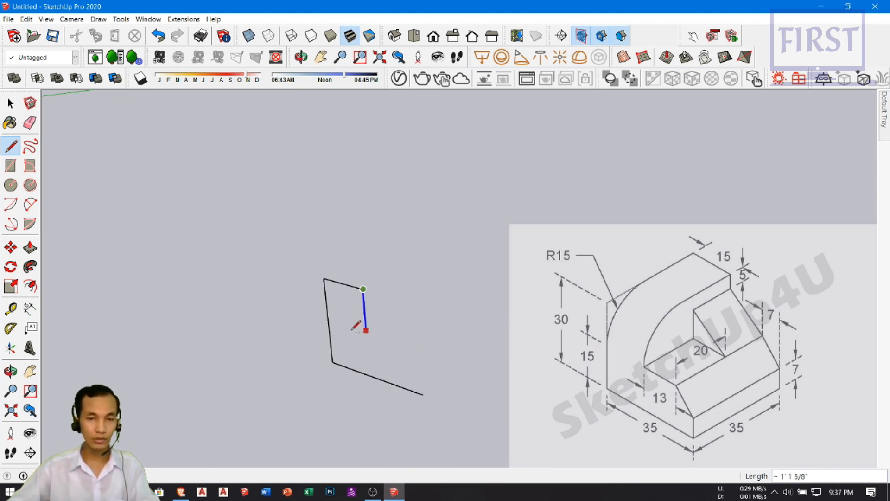
left_click(367, 336)
scroll(417, 350, "down", 1)
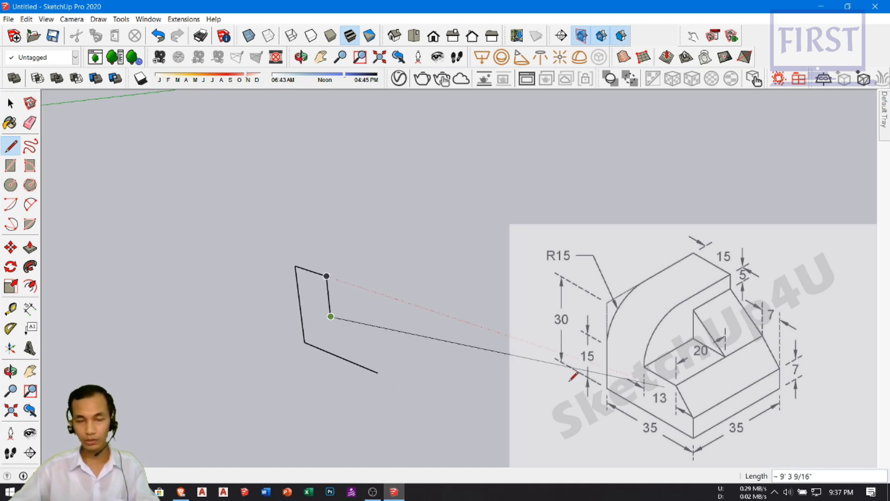
type("13")
key("Return")
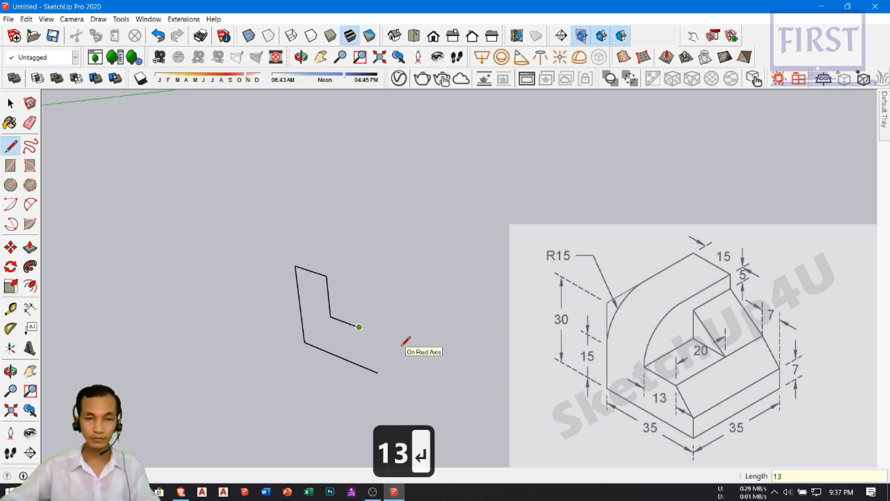
scroll(384, 331, "up", 2)
key("space")
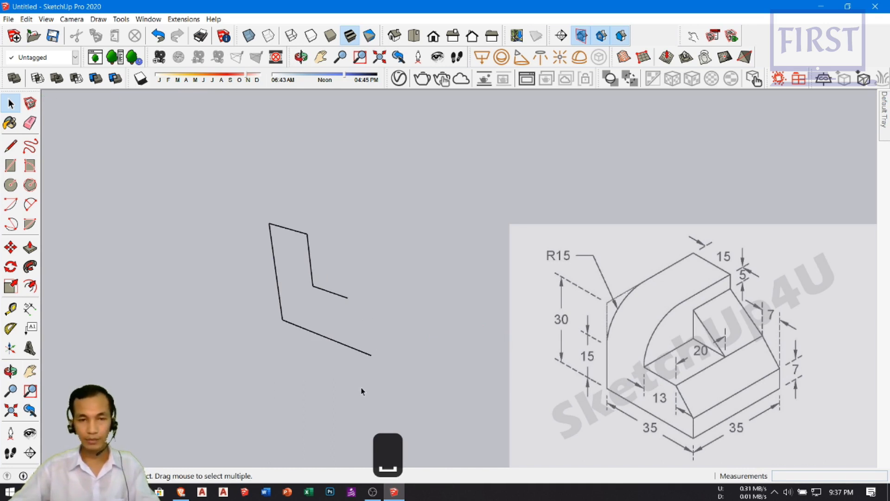
Draw a 7" vertical edge up from the base line's open end and close the profile with a sloped line to the step edge
scroll(362, 391, "up", 1)
key("l")
left_click(372, 352)
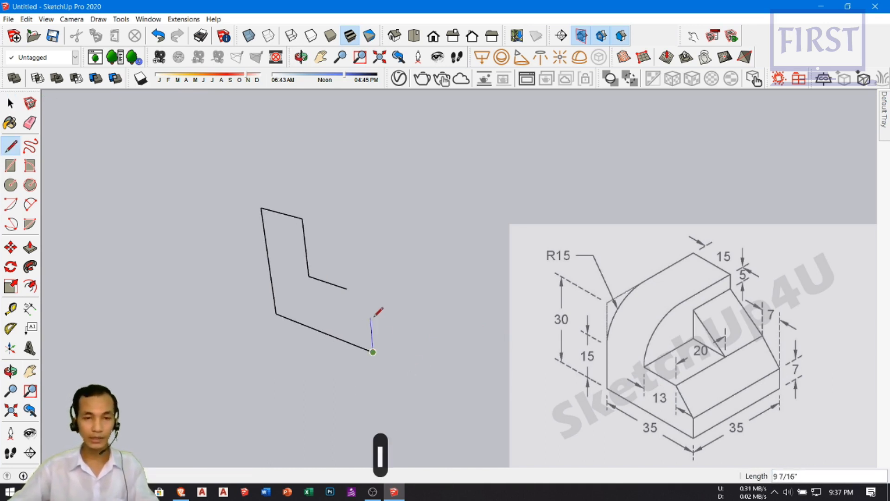
type("7")
key("Return")
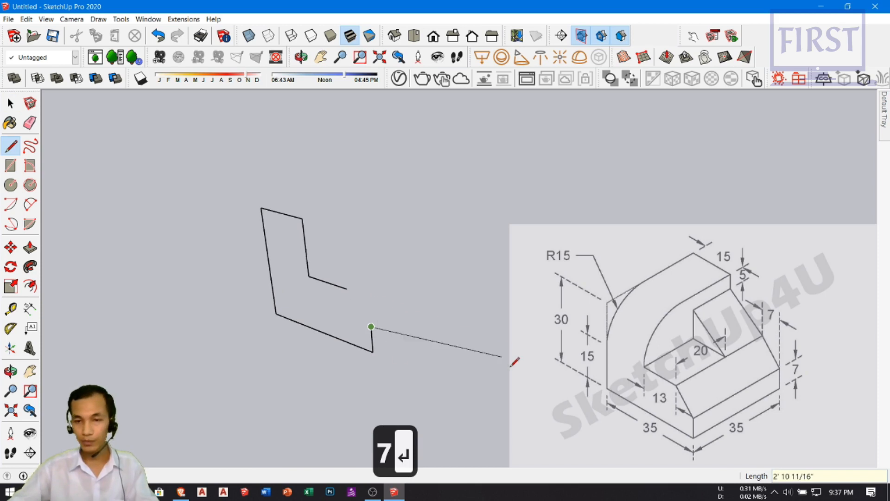
left_click(347, 288)
key("space")
middle_click_drag(347, 287, 292, 373)
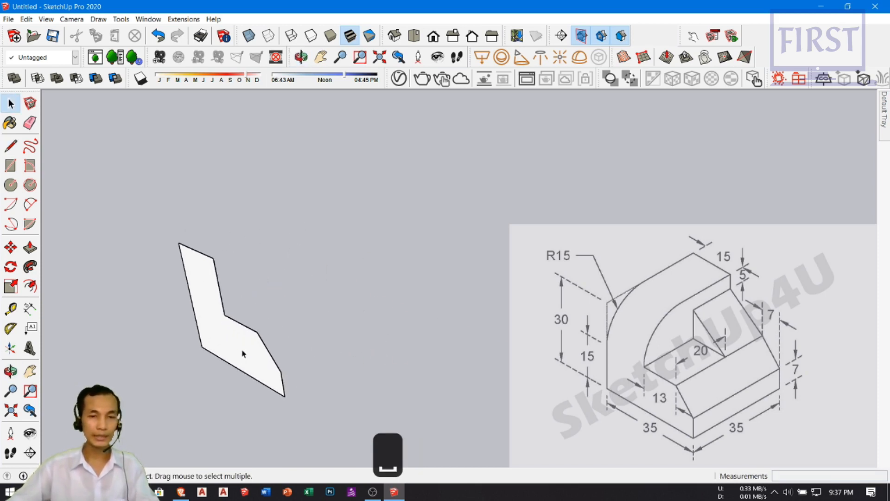
Extrude the stepped profile face 35" with Push/Pull to form the block
left_click(242, 354)
key("p")
left_click_drag(242, 354, 304, 315)
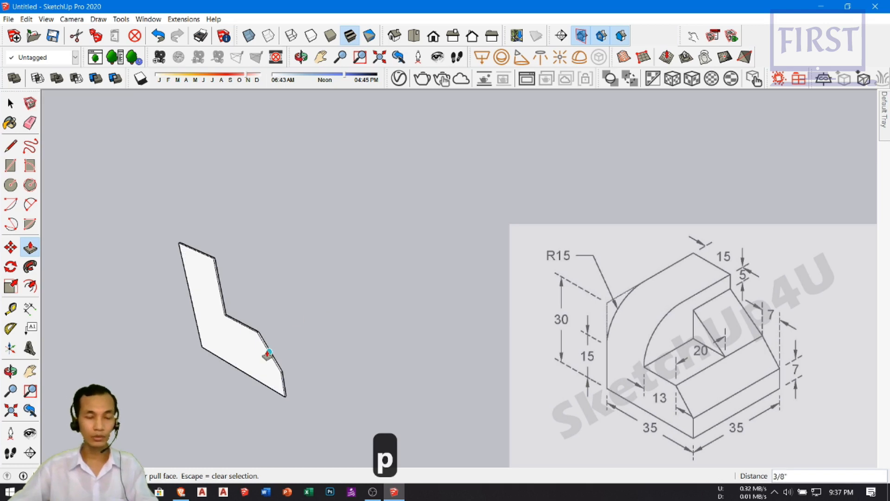
key("ctrl+z")
left_click_drag(254, 357, 334, 314)
middle_click_drag(333, 314, 307, 316)
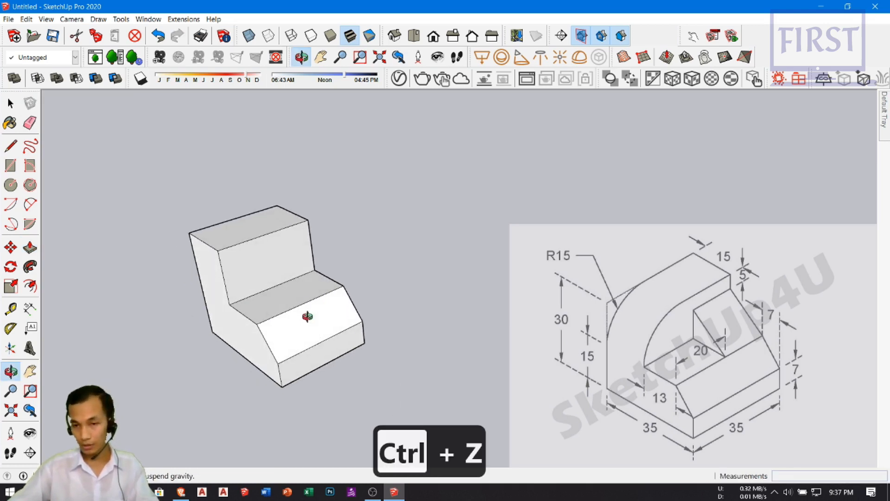
left_click(308, 316)
type("35")
key("Return")
key("space")
mouse_move(345, 303)
middle_mouse_down()
mouse_move(307, 372)
mouse_move(315, 304)
mouse_move(318, 369)
mouse_move(301, 349)
mouse_move(312, 369)
mouse_move(300, 370)
mouse_move(384, 367)
mouse_move(233, 295)
mouse_move(268, 332)
mouse_move(253, 316)
middle_mouse_up()
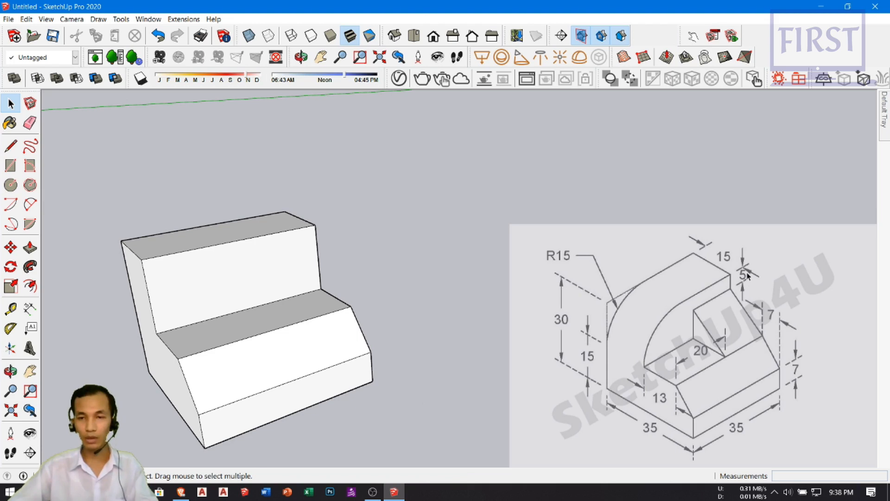
Place a guide line 5" below the top front edge of the block's tall rear part
scroll(302, 280, "up", 4)
key("t")
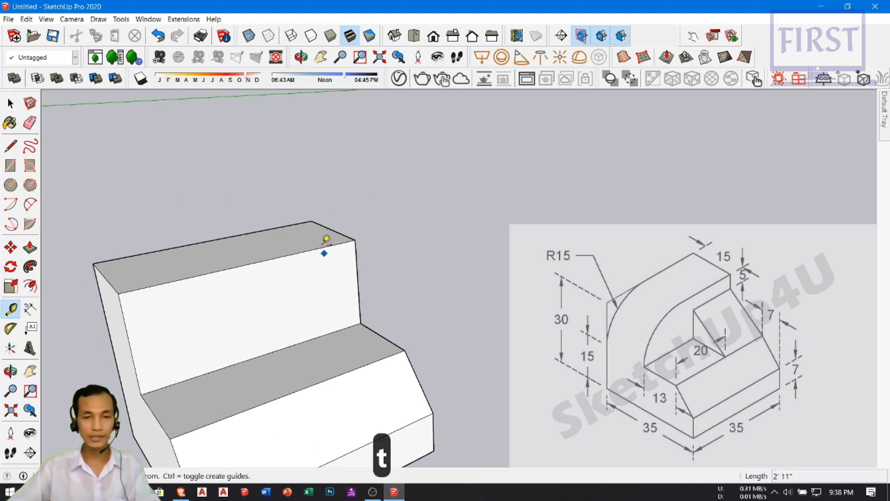
scroll(326, 245, "up", 1)
left_click(331, 245)
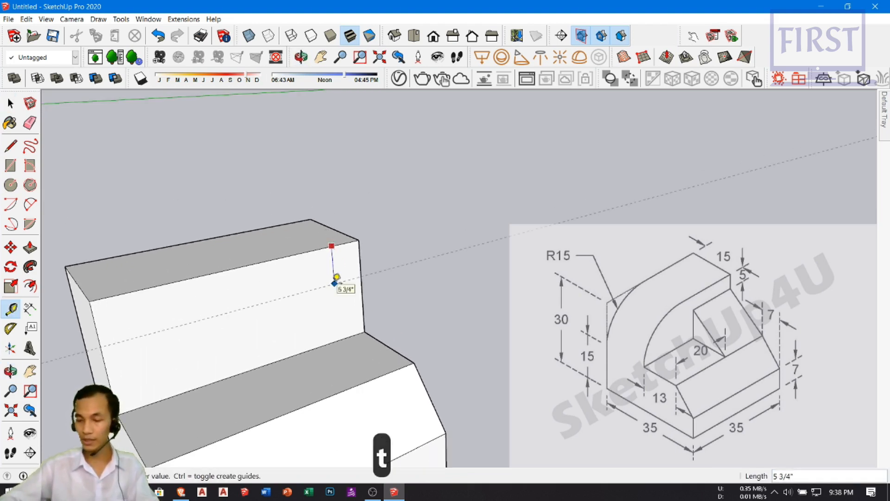
type("5")
key("Return")
middle_click_drag(338, 278, 352, 266)
key("space")
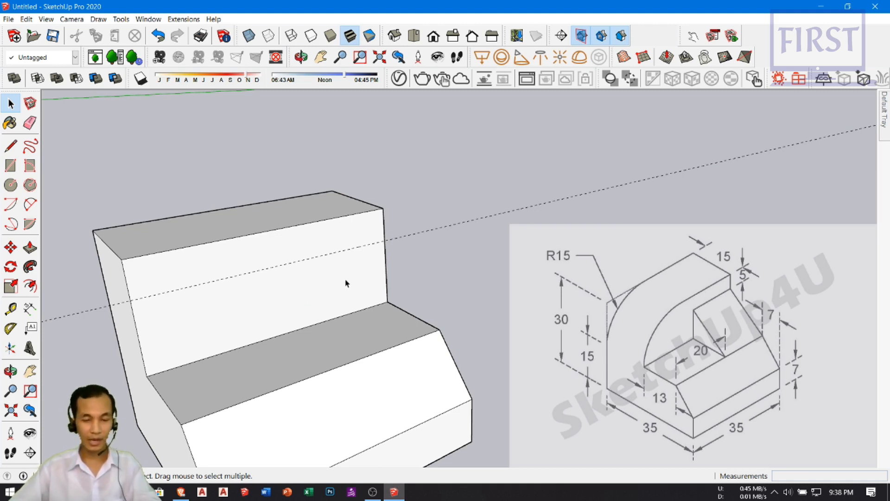
Place a vertical guide line 15" in from the side edge on the front face of the tall rear part
key("l")
scroll(366, 247, "up", 3)
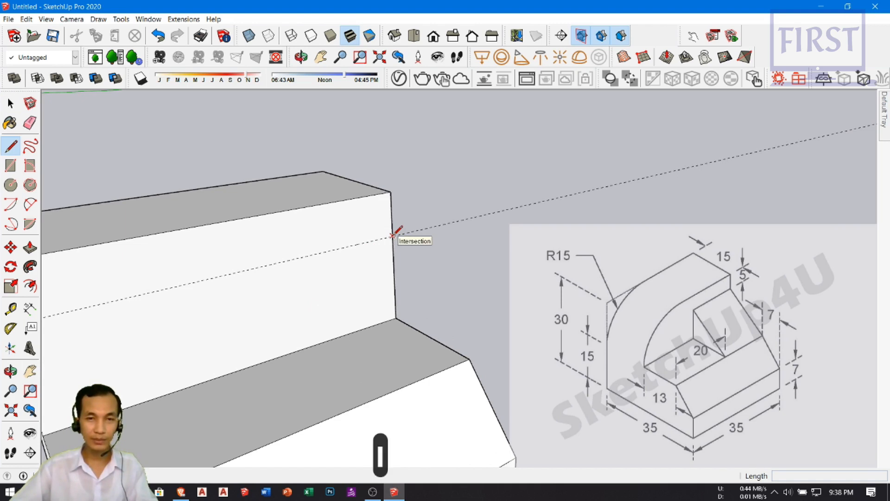
left_click(393, 236)
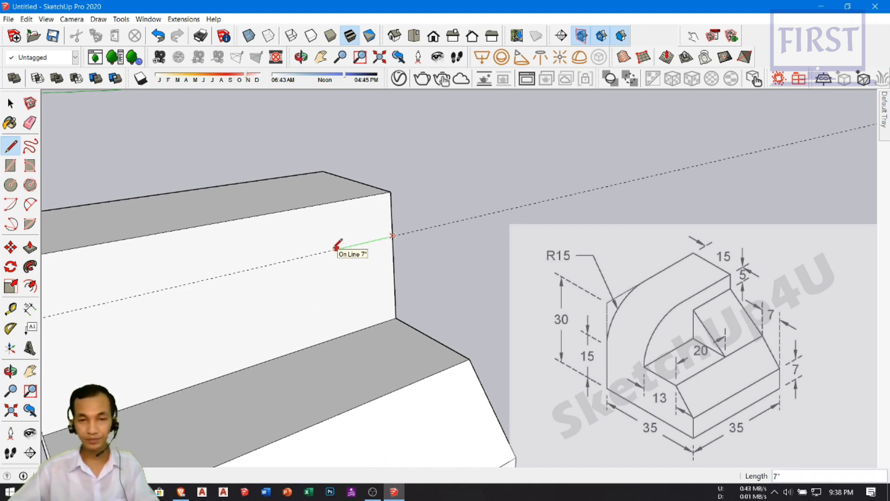
key("t")
scroll(389, 243, "up", 2)
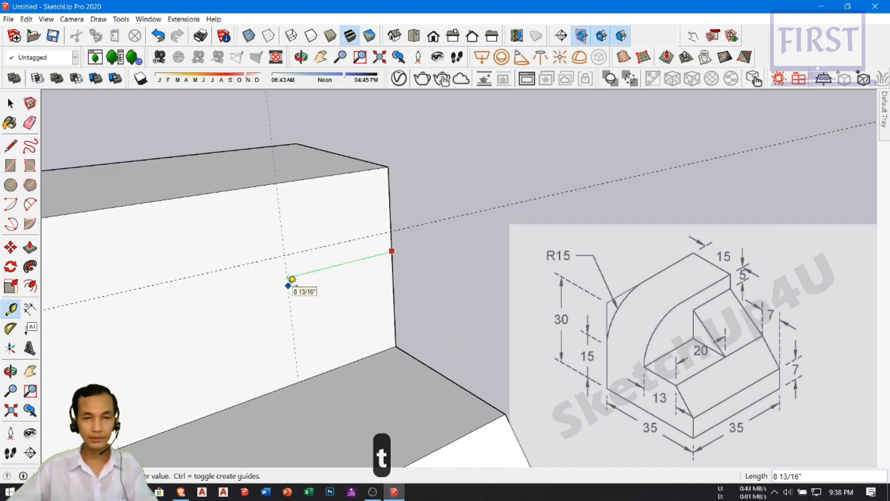
type("15")
key("Return")
key("space")
middle_click_drag(276, 294, 336, 210)
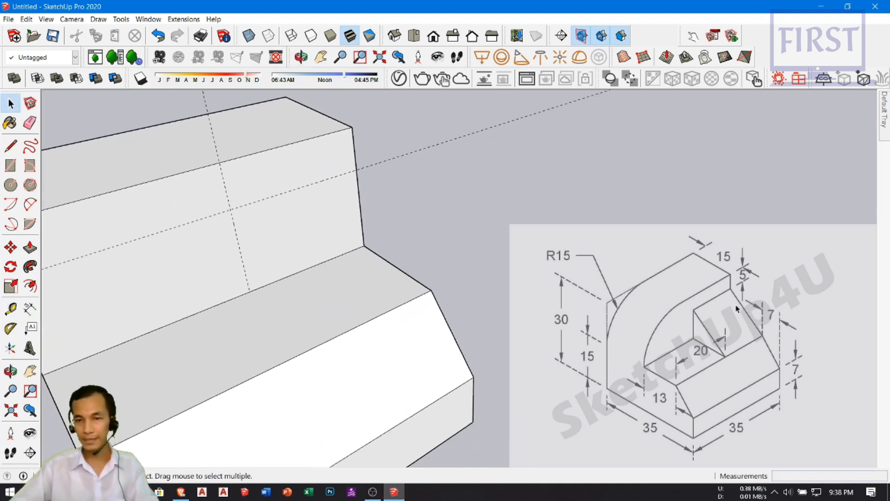
Draw a sloped line from the 5" guide's intersection with the side edge to the step's outer corner, closing a triangular face
key("l")
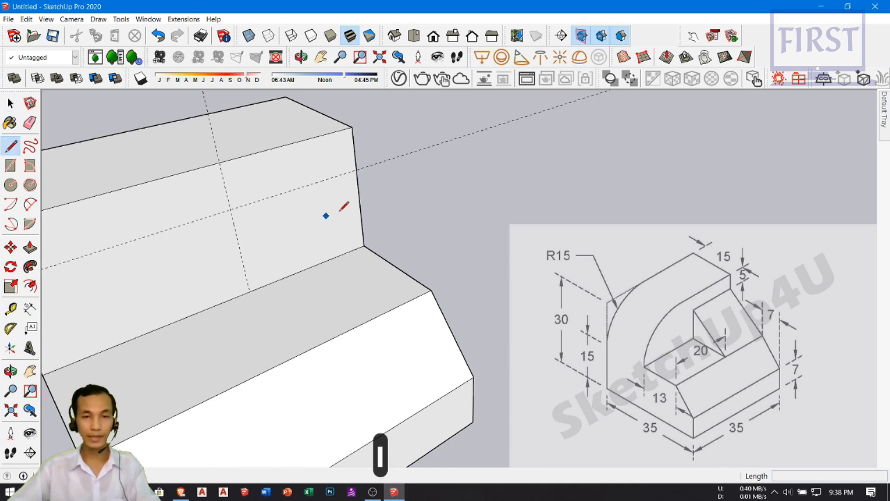
left_click(356, 169)
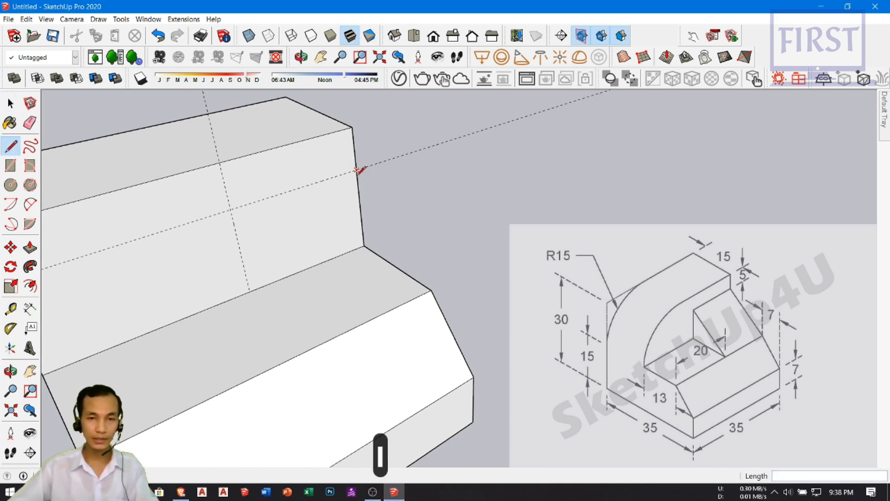
left_click(432, 289)
key("space")
middle_click_drag(436, 284, 488, 375)
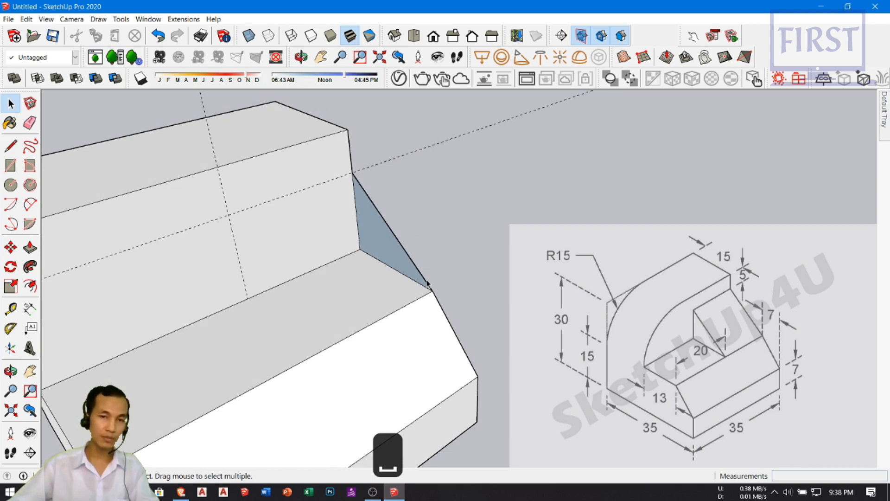
middle_click_drag(407, 333, 340, 311)
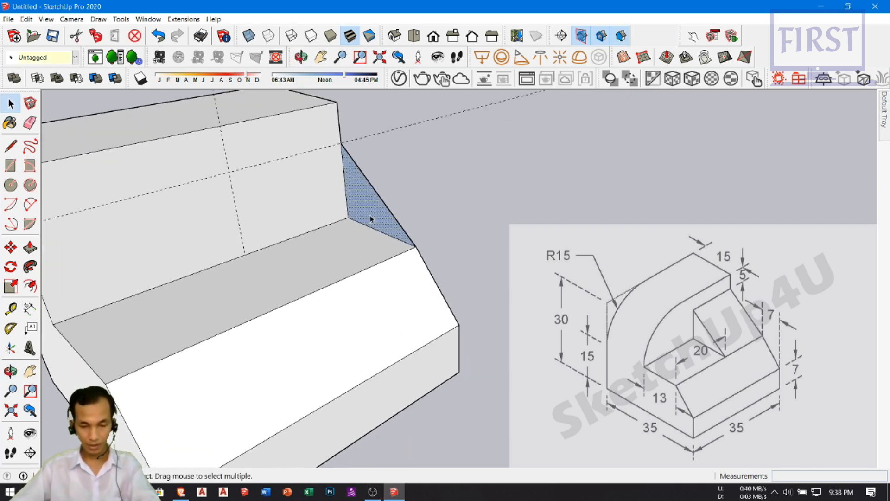
Push/Pull the triangular face across the step up to the 15" guide to form the wedge
key("p")
middle_click_drag(366, 218, 320, 247)
left_click(320, 248)
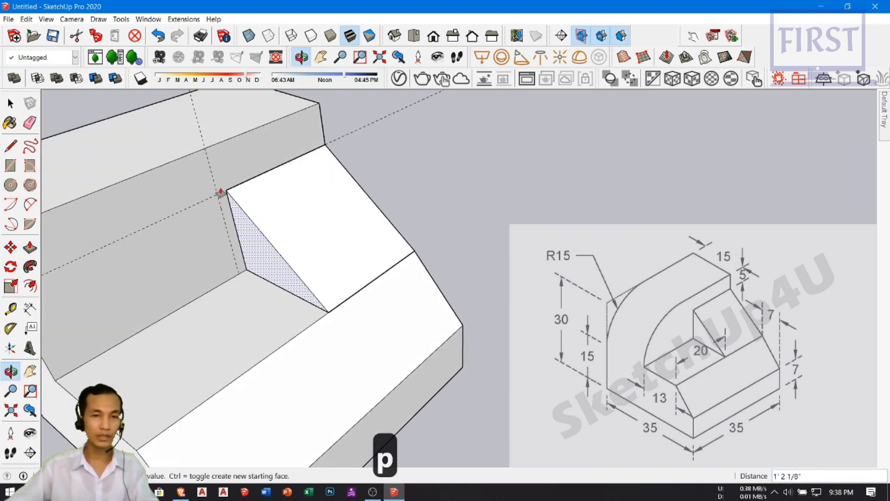
left_click(217, 196)
key("space")
scroll(260, 273, "down", 3)
Erase both guide lines on the block
mouse_move(259, 273)
middle_mouse_down()
mouse_move(203, 234)
mouse_move(189, 212)
middle_mouse_up()
key("e")
left_click_drag(214, 162, 208, 181)
left_click_drag(235, 136, 245, 135)
key("space")
scroll(223, 266, "down", 1)
Draw a tangent arc with a 15" radius across the upper corner of the rear part's front face, opposite the wedge
mouse_move(222, 266)
middle_mouse_down()
mouse_move(277, 216)
mouse_move(266, 280)
mouse_move(312, 323)
mouse_move(226, 288)
mouse_move(352, 319)
mouse_move(318, 320)
mouse_move(300, 350)
mouse_move(320, 351)
mouse_move(295, 308)
mouse_move(293, 326)
mouse_move(296, 310)
middle_mouse_up()
scroll(261, 304, "up", 3)
key("space")
middle_click_drag(174, 306, 208, 295)
left_click(229, 228)
scroll(231, 230, "up", 3)
middle_click_drag(236, 232, 255, 255, "shift")
key("a")
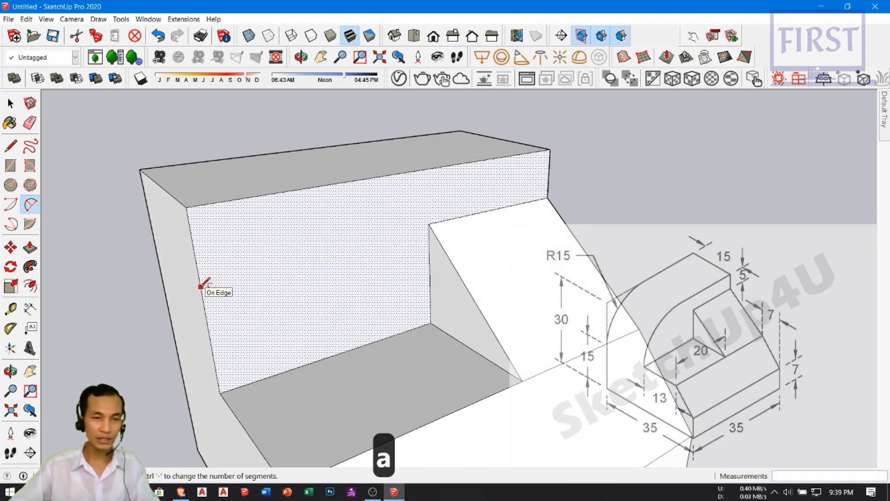
left_click(201, 287)
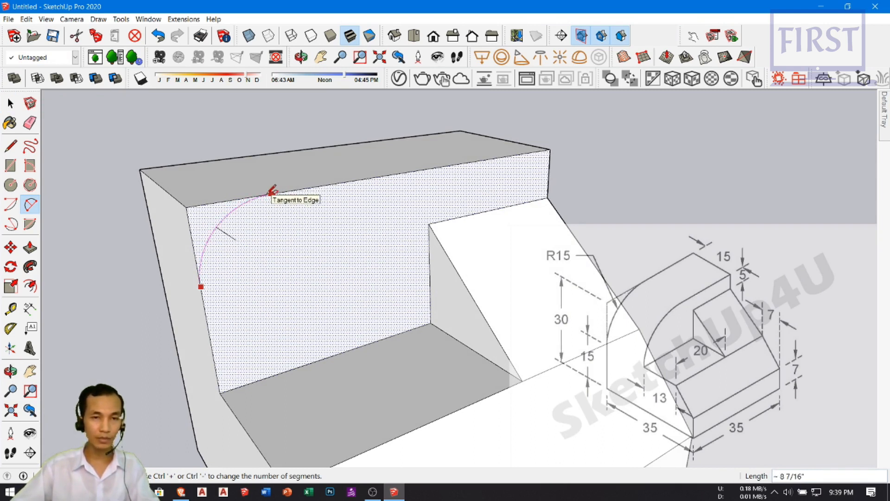
left_click(271, 194)
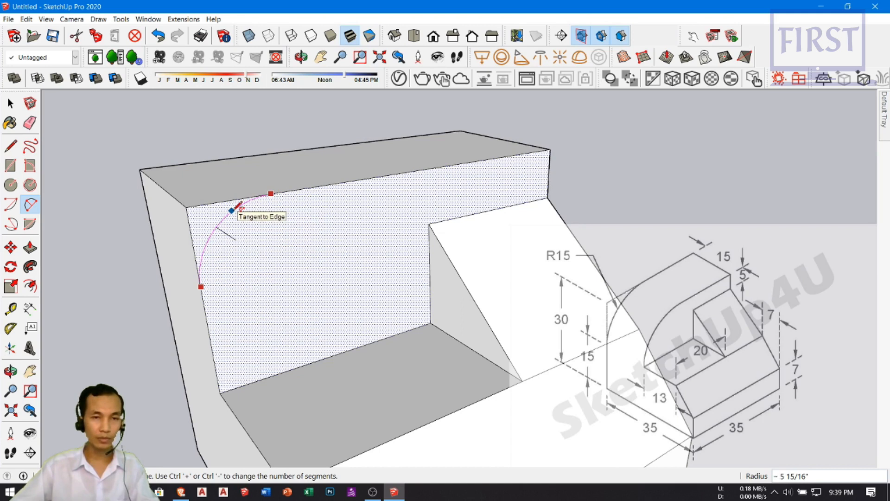
type("15")
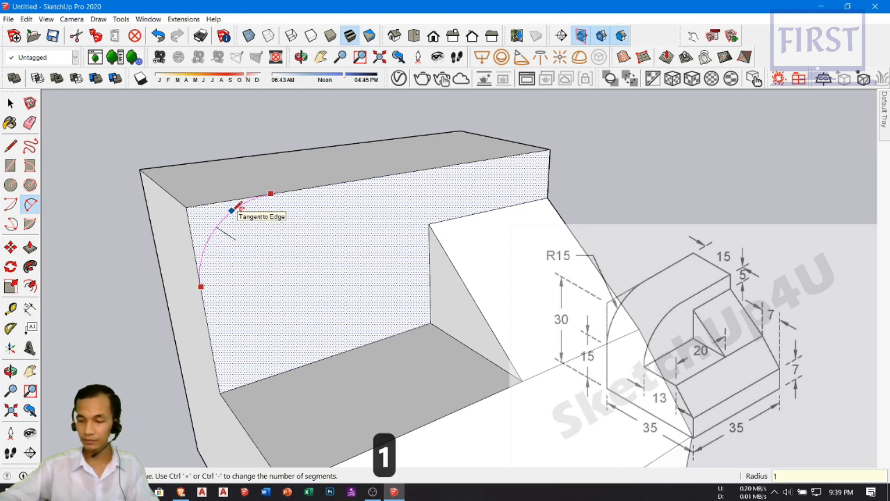
key("Return")
Push the corner face outside the arc through the rear part's full thickness to round off the corner
middle_click_drag(237, 205, 241, 270)
key("space")
key("p")
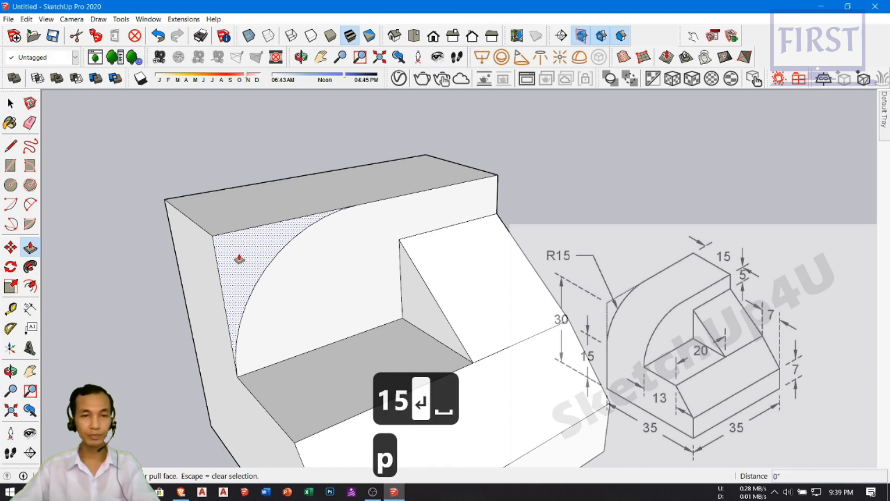
left_click(239, 256)
left_click(174, 249)
key("space")
middle_click_drag(171, 279, 149, 319)
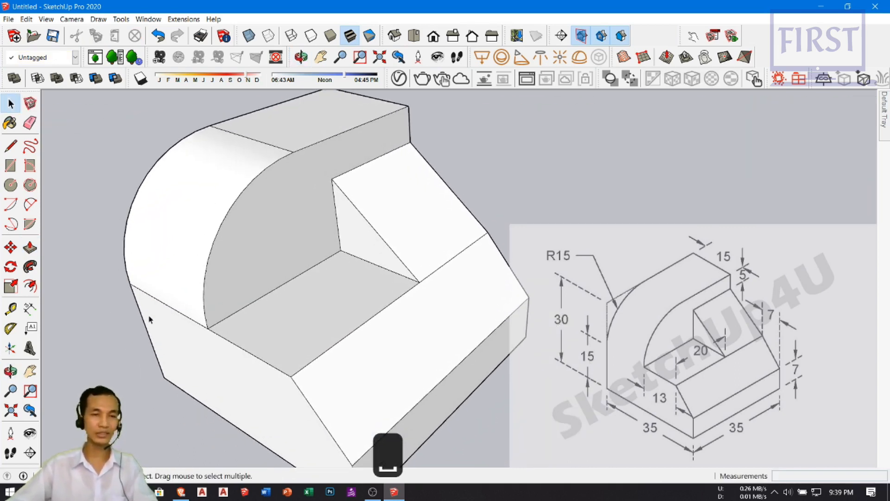
Try erasing the edge where the rounded corner meets the flat top face, and undo the erasure
mouse_move(283, 214)
middle_mouse_down()
mouse_move(260, 227)
mouse_move(238, 280)
middle_mouse_up()
key("e")
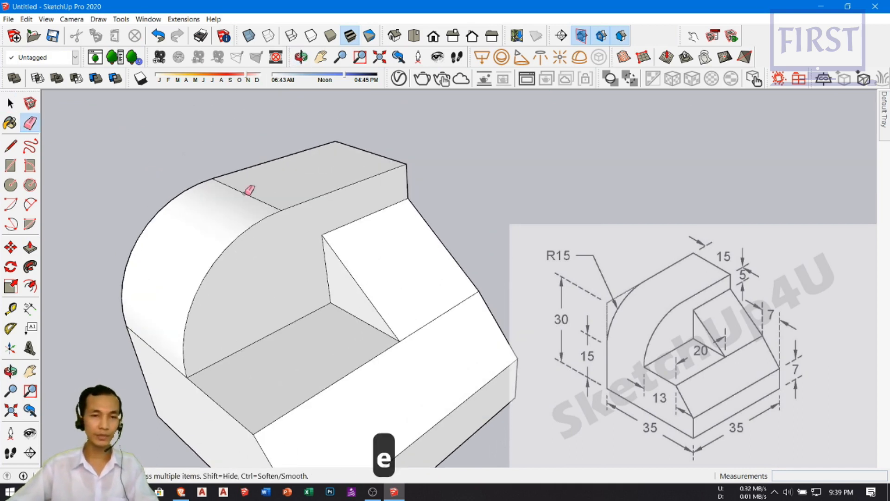
left_click(244, 195)
key("ctrl+z")
key("space")
Erase a leftover edge on the block and check its hidden geometry with back edges displayed
scroll(257, 258, "down", 3)
mouse_move(256, 258)
middle_mouse_down()
mouse_move(200, 298)
mouse_move(202, 284)
mouse_move(340, 341)
mouse_move(397, 349)
mouse_move(388, 352)
mouse_move(369, 315)
mouse_move(318, 302)
mouse_move(404, 409)
mouse_move(264, 296)
mouse_move(414, 294)
mouse_move(342, 318)
mouse_move(218, 284)
mouse_move(348, 264)
mouse_move(357, 278)
mouse_move(343, 283)
middle_mouse_up()
key("e")
left_click(328, 310)
key("space")
key("k")
key("e")
mouse_move(275, 313)
middle_mouse_down()
mouse_move(299, 320)
mouse_move(196, 276)
mouse_move(328, 348)
mouse_move(200, 312)
mouse_move(364, 260)
mouse_move(301, 287)
mouse_move(286, 314)
mouse_move(363, 268)
mouse_move(269, 348)
mouse_move(235, 349)
mouse_move(221, 329)
mouse_move(239, 367)
mouse_move(312, 327)
mouse_move(342, 288)
mouse_move(257, 351)
mouse_move(298, 292)
mouse_move(352, 322)
mouse_move(302, 294)
mouse_move(309, 311)
mouse_move(347, 282)
mouse_move(258, 352)
mouse_move(298, 324)
mouse_move(346, 316)
mouse_move(356, 293)
mouse_move(338, 291)
mouse_move(342, 264)
mouse_move(309, 327)
mouse_move(327, 287)
mouse_move(316, 308)
middle_mouse_up()
key("space")
key("k")
Select all connected geometry of the finished block and make it a group
triple_click(260, 263)
scroll(261, 263, "up", 2)
right_click(338, 291)
left_click(371, 108)
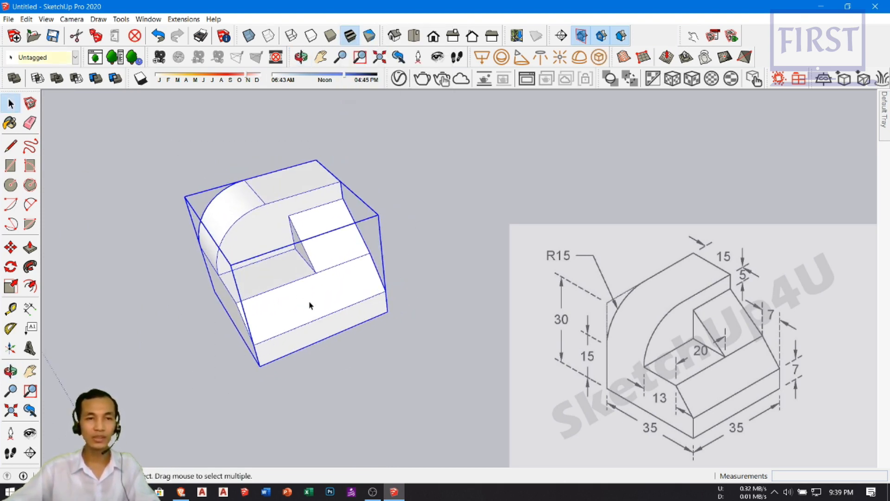
middle_click_drag(371, 226, 417, 218)
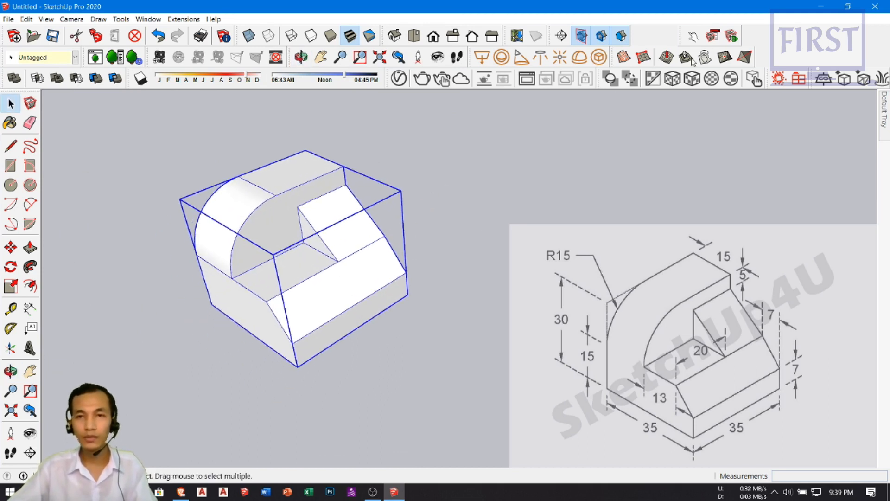
Display the Solid Inspector² toolbar and check the finished group for solid errors
right_click(425, 61)
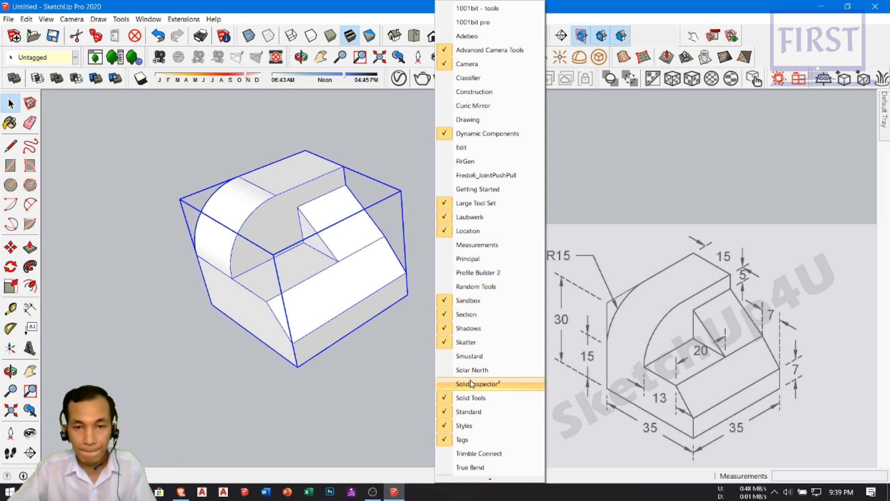
scroll(486, 378, "down", 1)
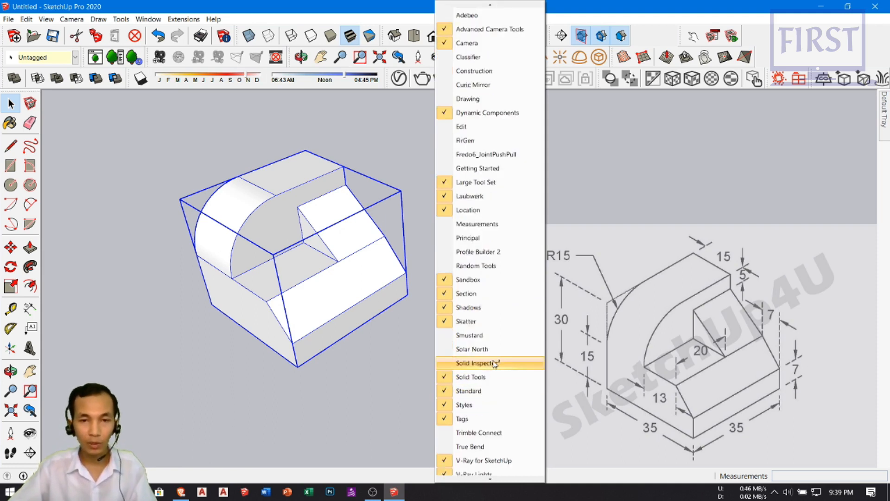
left_click(495, 364)
left_click_drag(185, 277, 440, 131)
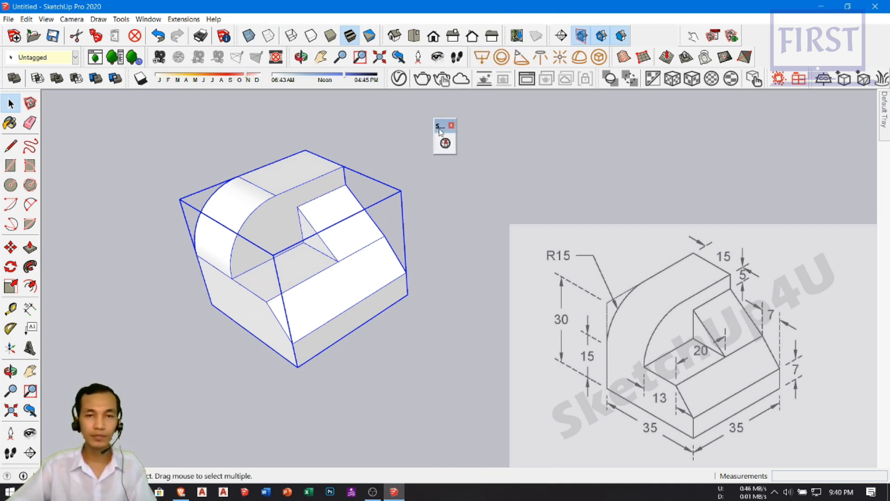
middle_click_drag(440, 132, 363, 238, "shift")
left_click(445, 143)
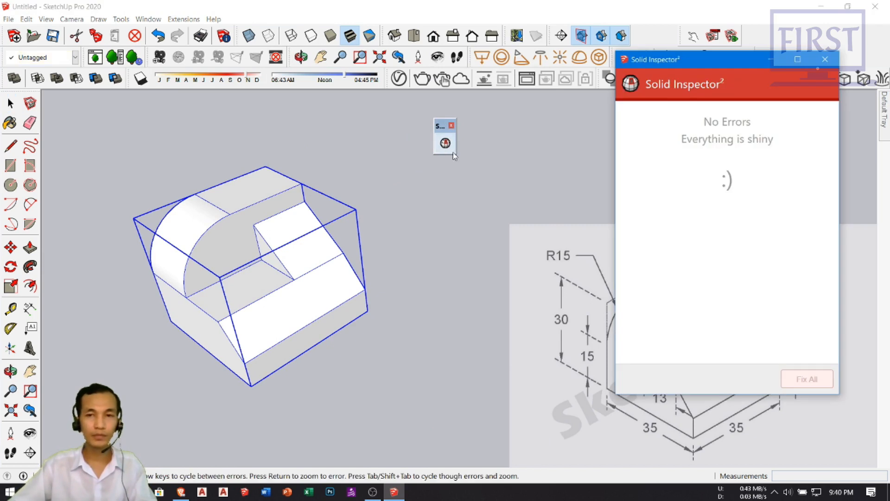
left_click(825, 60)
Draw a short stray edge inside the group's hidden geometry with back edges displayed
middle_click_drag(362, 297, 308, 269)
scroll(315, 260, "up", 3)
scroll(286, 325, "up", 3)
mouse_move(285, 325)
middle_mouse_down()
mouse_move(272, 294)
mouse_move(285, 291)
mouse_move(328, 318)
mouse_move(311, 278)
mouse_move(331, 288)
middle_mouse_up()
key("l")
key("k")
middle_click_drag(371, 193, 298, 343)
middle_click_drag(309, 285, 291, 320)
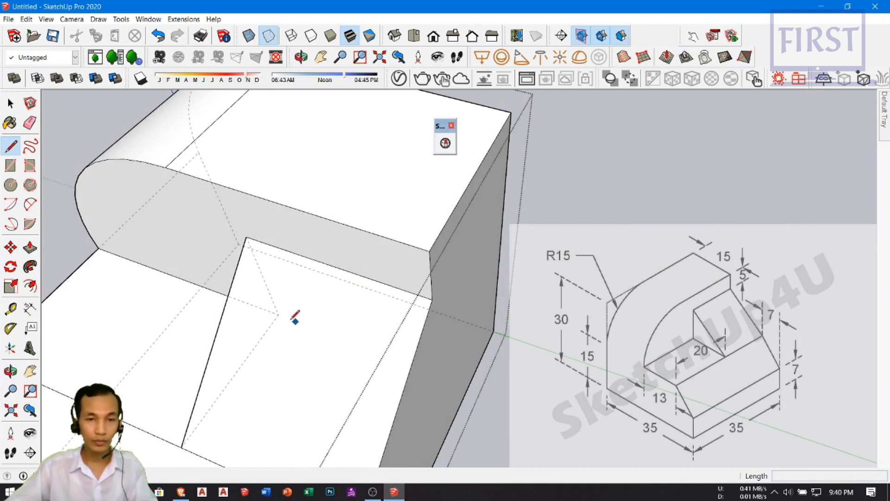
key("space")
middle_click_drag(338, 336, 318, 264)
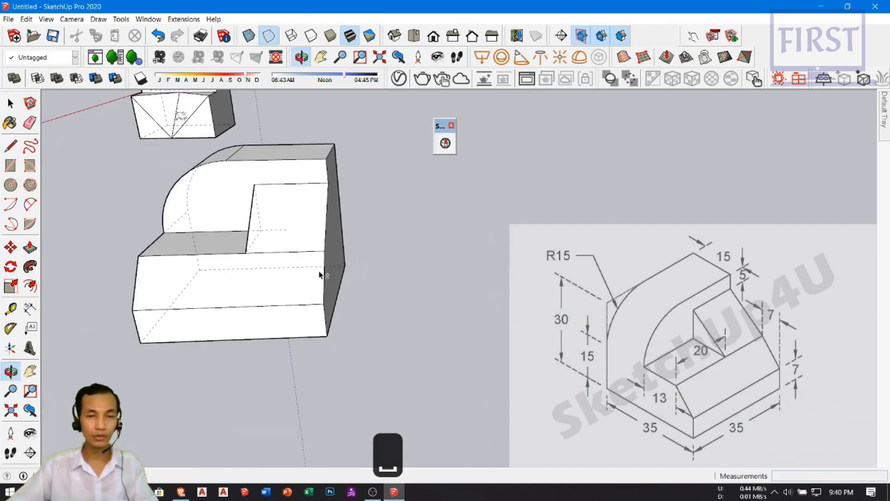
scroll(354, 300, "down", 3)
Run Solid Inspector² on the group again and examine its stray edge with back edges displayed
left_click(342, 304)
middle_click_drag(342, 304, 475, 147)
left_click(445, 143)
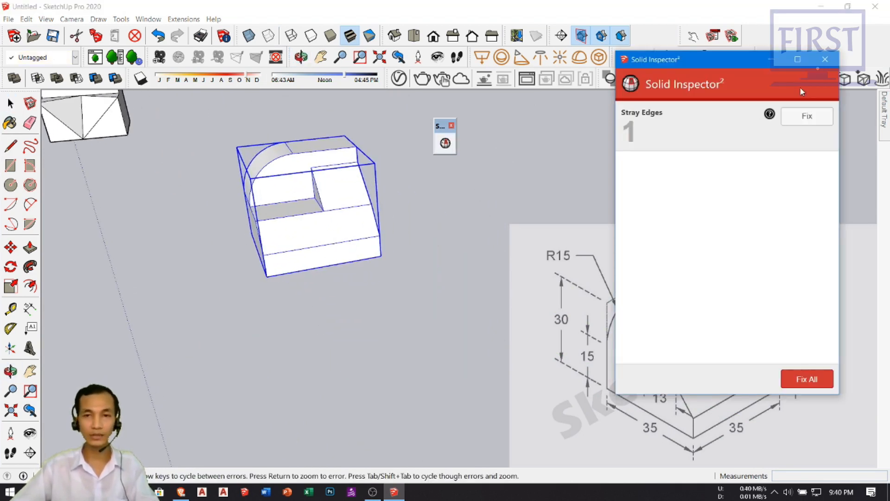
key("Return")
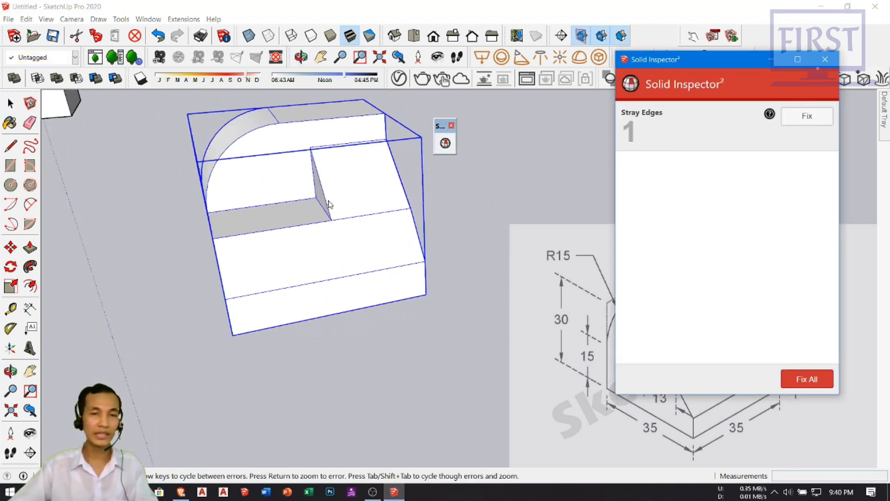
key("k")
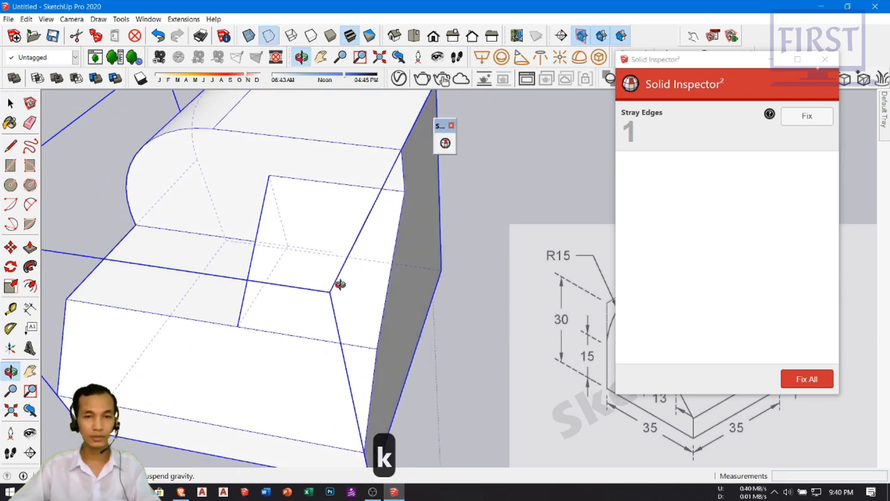
scroll(327, 324, "down", 4)
key("k")
middle_click_drag(305, 344, 328, 279)
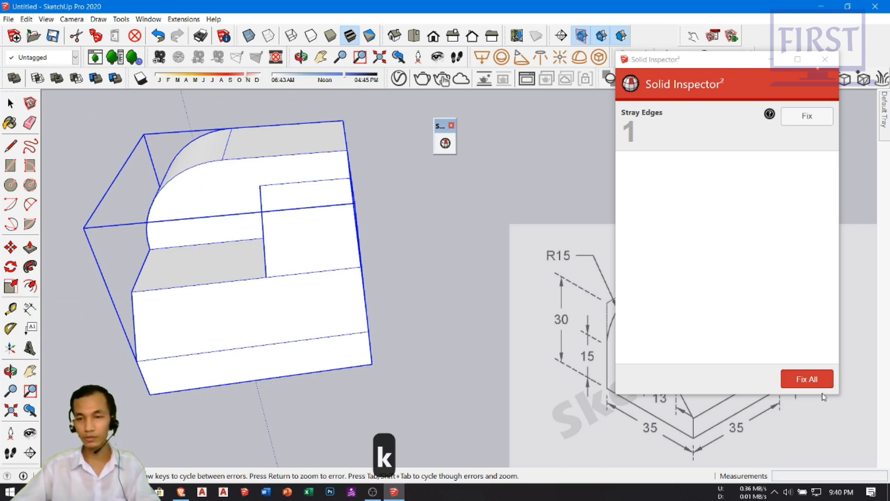
Fix all errors reported for the group and dock the Solid Inspector² toolbar among the other toolbars
left_click(806, 378)
middle_click_drag(305, 307, 320, 292)
left_click(825, 61)
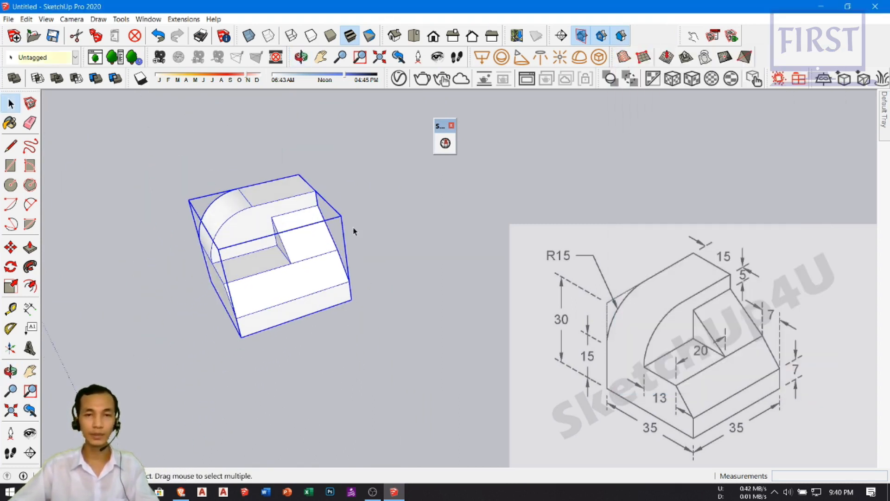
left_click_drag(442, 126, 640, 13)
left_click(302, 324)
middle_click_drag(300, 323, 286, 364)
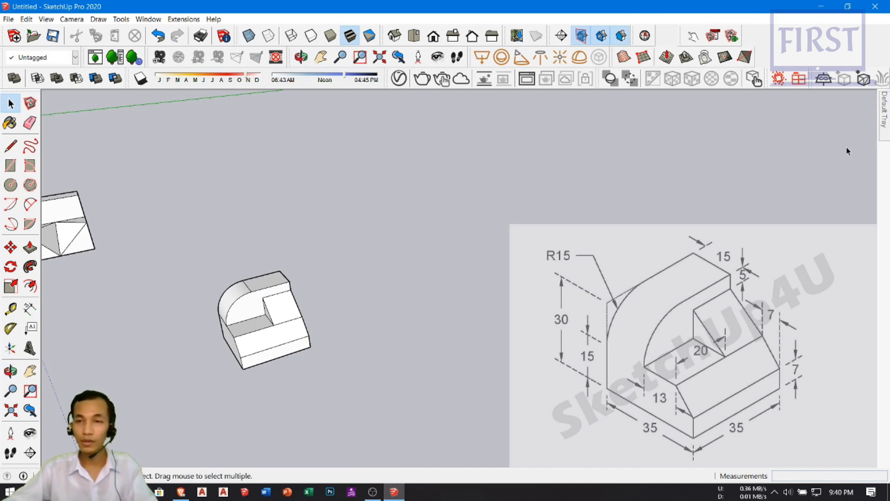
Remove the existing Watermark1 drawing from the Simple Style
mouse_move(886, 122)
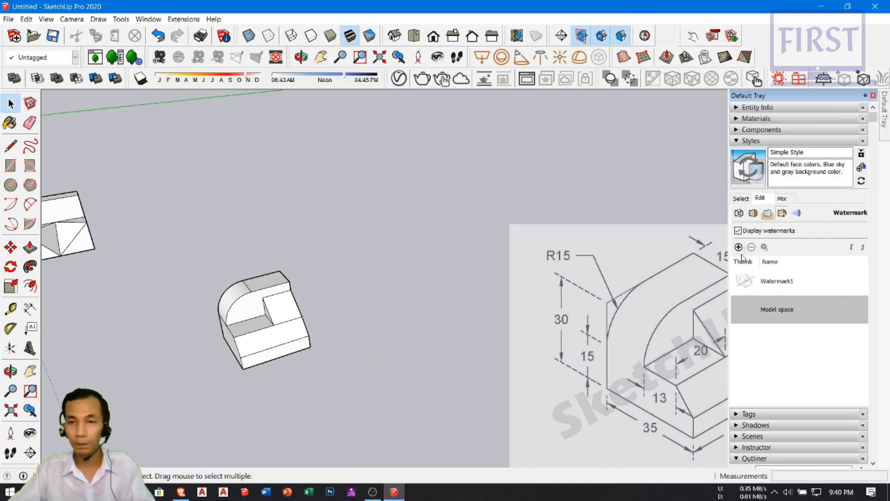
left_click(775, 282)
left_click(755, 248)
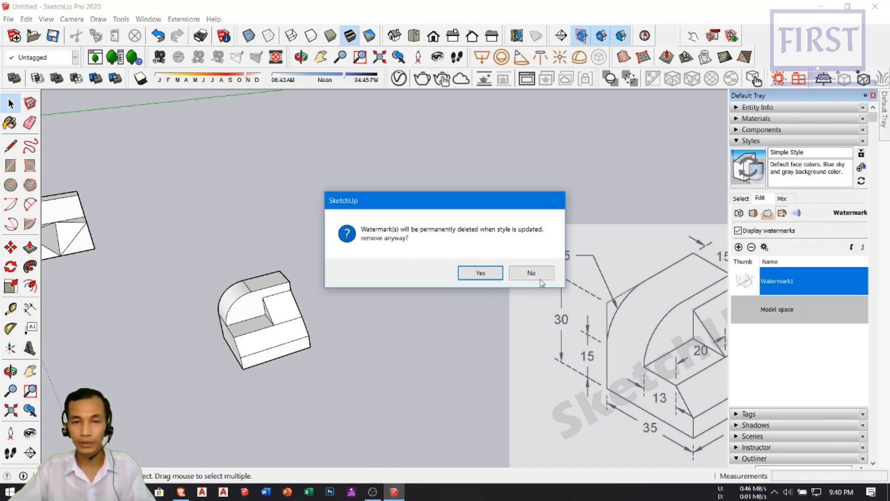
left_click(486, 277)
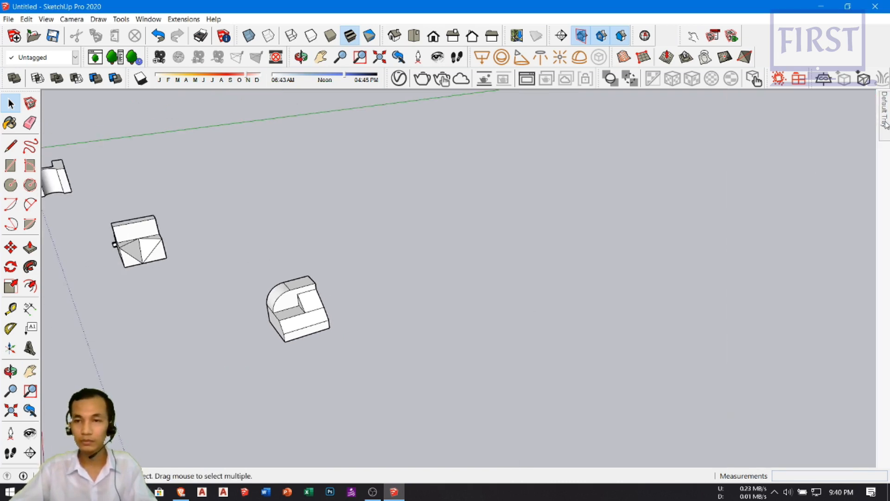
Add 6.jpg as an overlay watermark positioned in the lower-right corner of the screen, with its scale enlarged
mouse_move(885, 111)
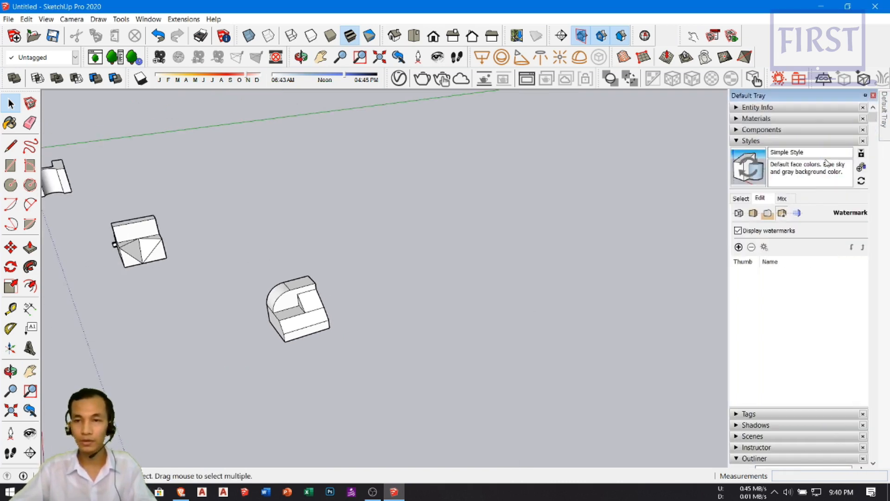
left_click(739, 255)
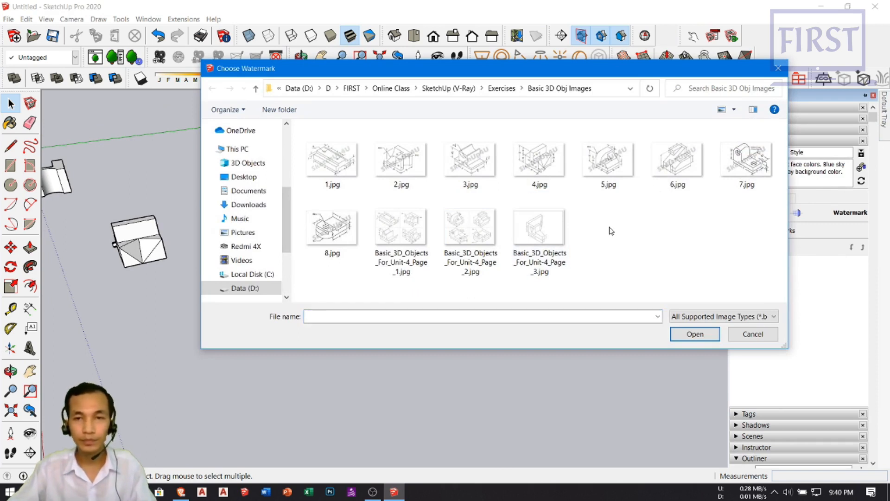
left_click(683, 165)
left_click(695, 334)
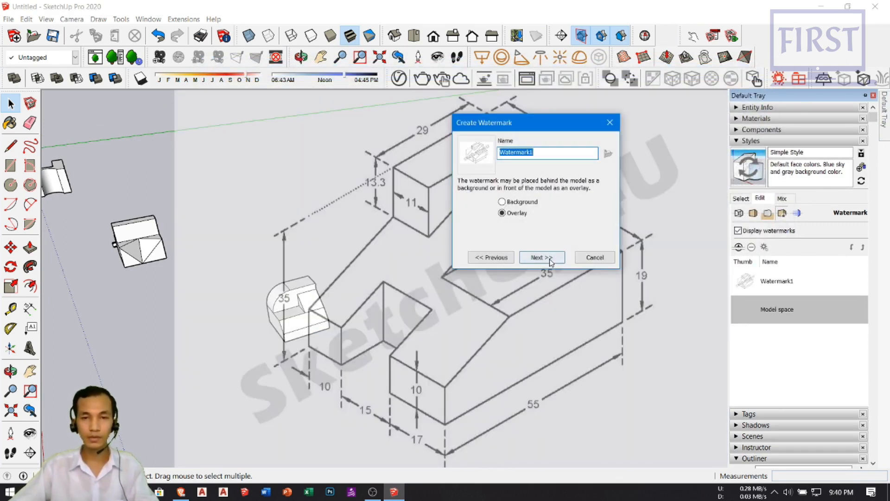
left_click(550, 262)
left_click(542, 257)
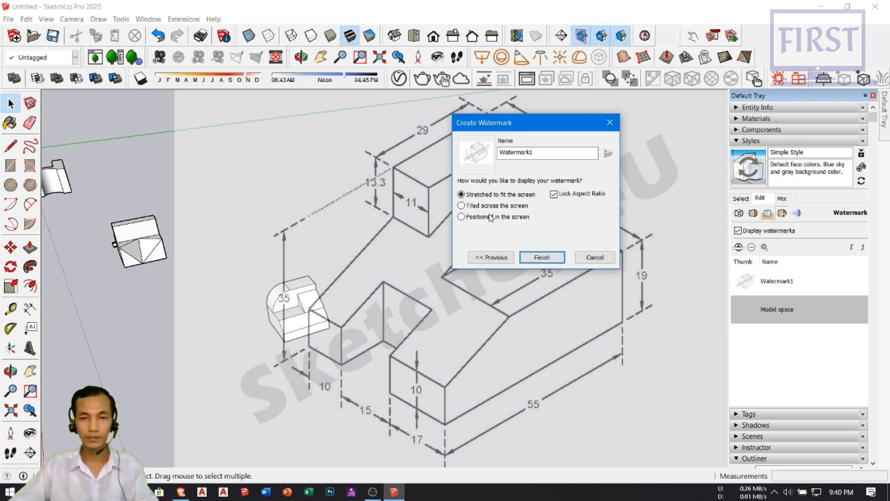
left_click(462, 216)
left_click(587, 217)
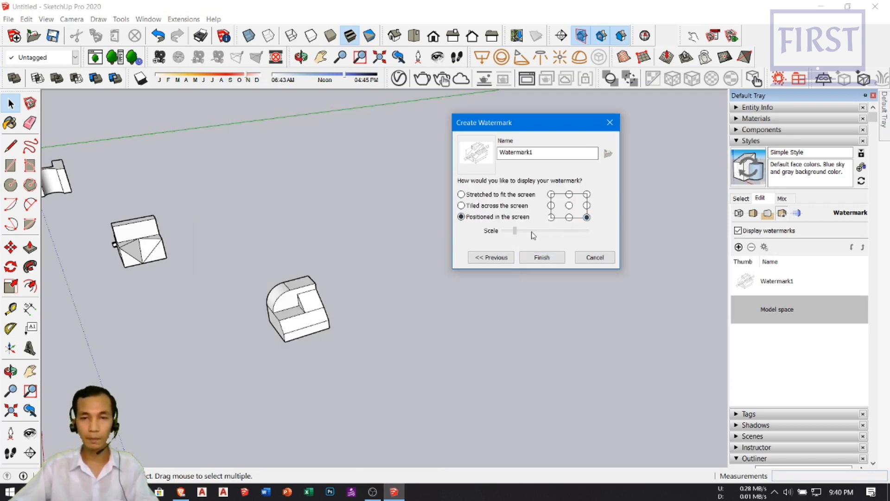
left_click_drag(539, 231, 543, 231)
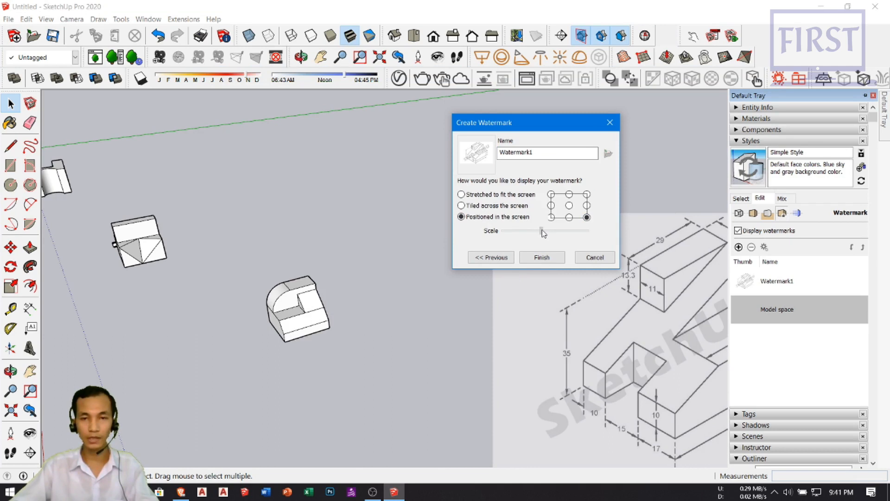
left_click(541, 258)
Draw three side profile edges in free space: 55 along the green axis, 19 straight up, and 35 back along the green axis
middle_click_drag(455, 310, 284, 320)
middle_click_drag(318, 355, 281, 351)
key("l")
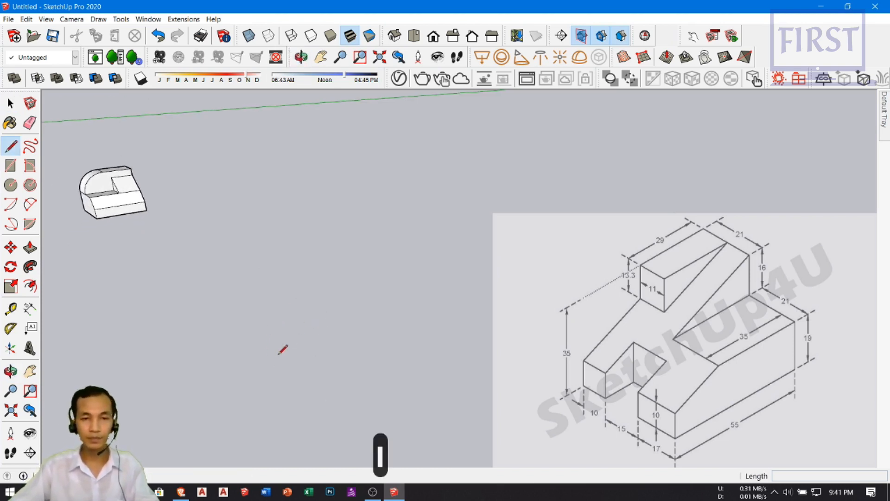
left_click(278, 354)
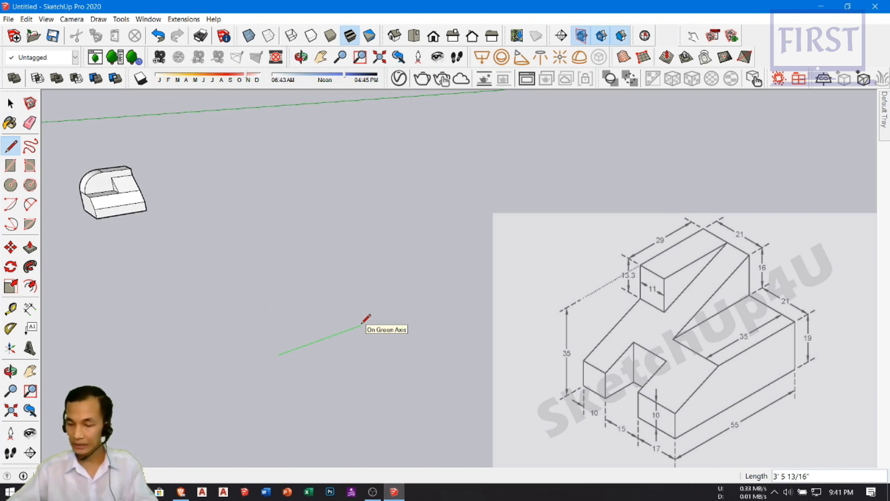
type("5x2")
key("Return")
middle_click_drag(363, 315, 362, 274)
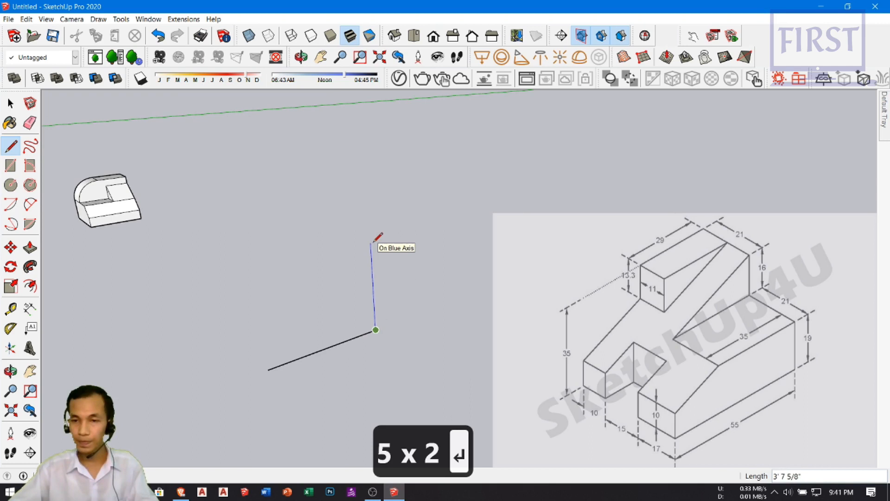
type("19")
key("Return")
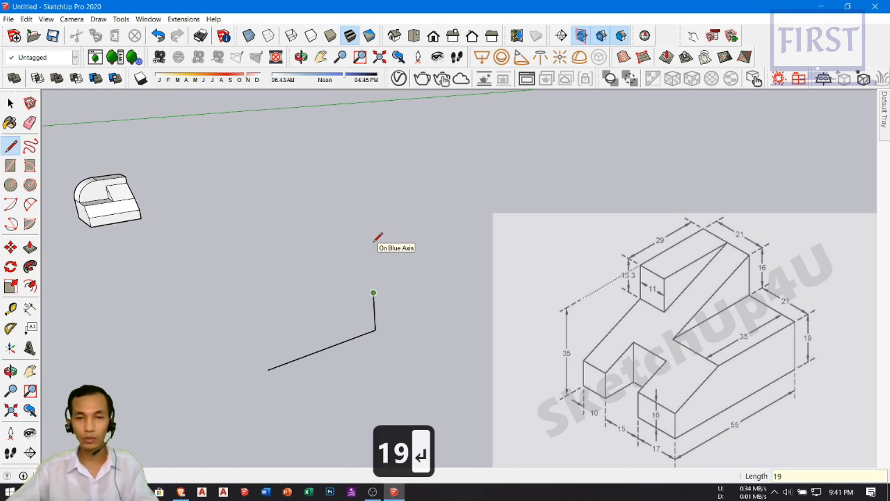
middle_click_drag(288, 312, 313, 274)
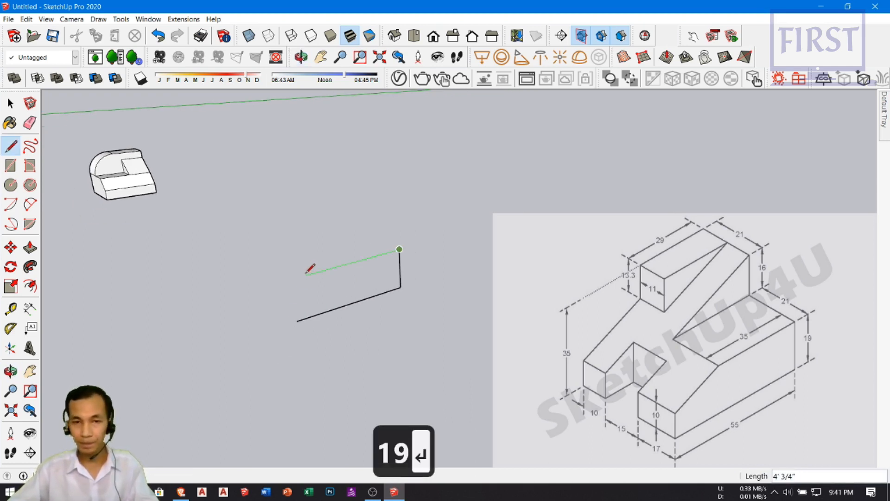
type("35")
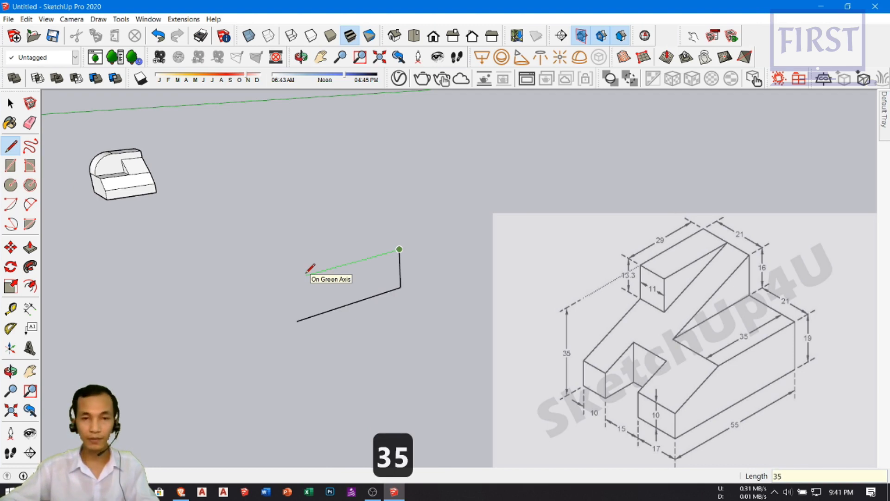
key("Return")
Draw a vertical edge of 10 at the base line's front end and close the profile with a sloped line to the top edge
key("Escape")
middle_click_drag(302, 318, 293, 319)
left_click(297, 320)
type("10")
key("Return")
left_click(343, 255)
key("space")
Push/Pull the side profile face by 42 to form the base block
mouse_move(347, 250)
middle_mouse_down()
mouse_move(364, 312)
mouse_move(360, 300)
mouse_move(379, 291)
mouse_move(382, 298)
middle_mouse_up()
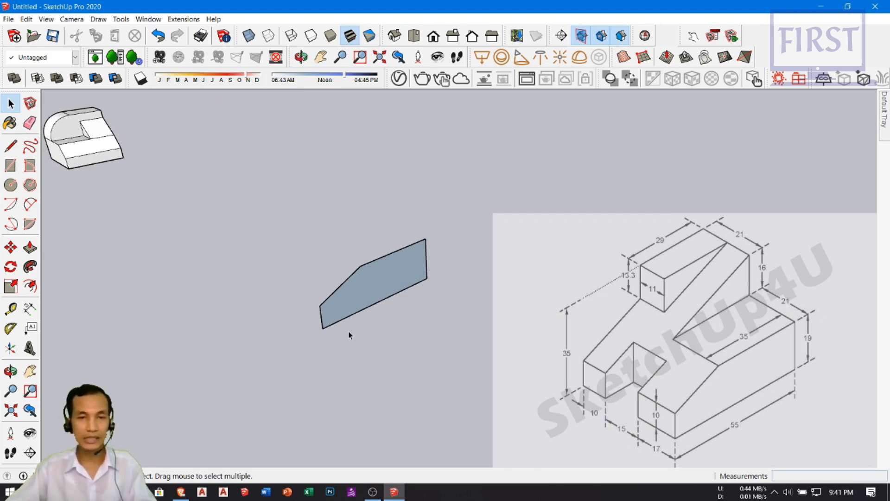
key("p")
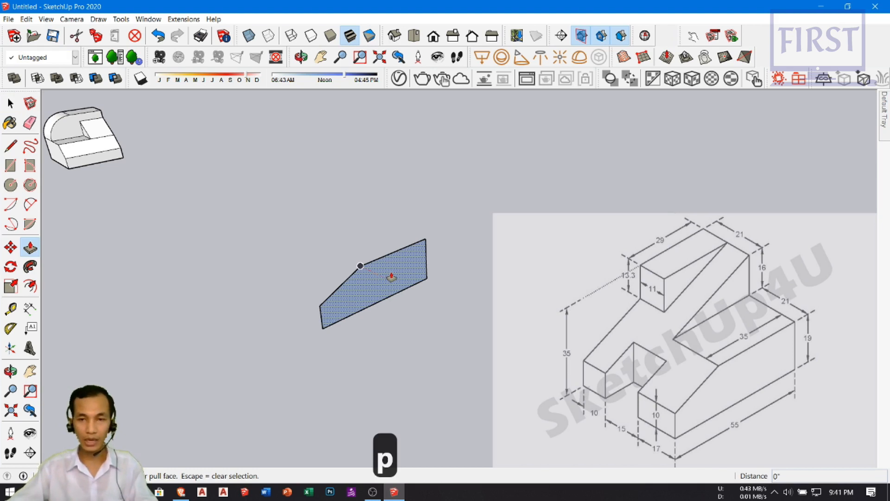
left_click(391, 277)
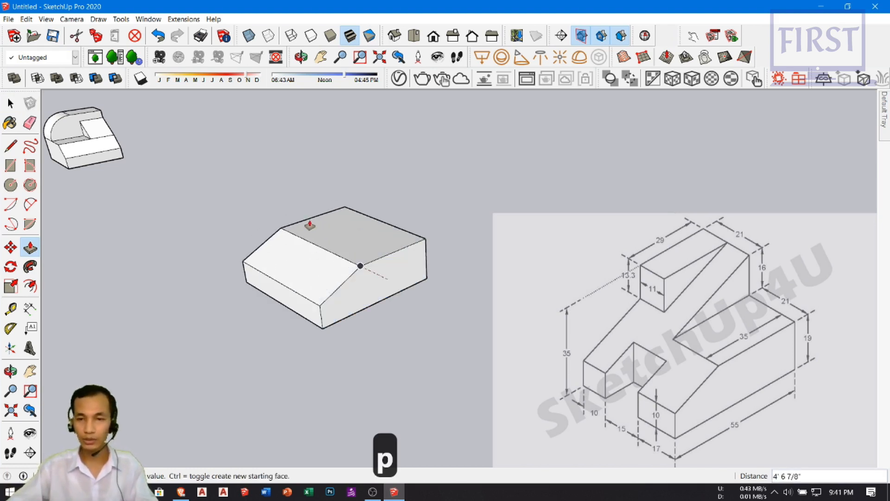
middle_click_drag(302, 235, 306, 248)
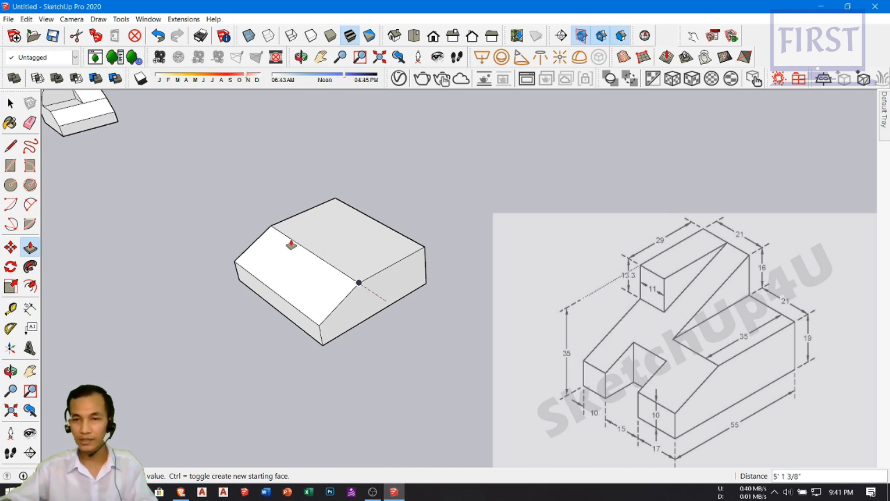
type("42")
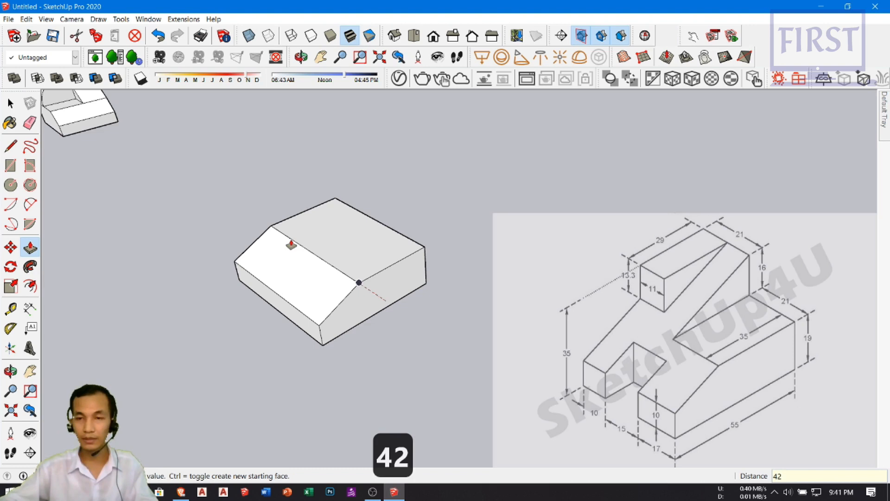
key("Return")
middle_click_drag(288, 244, 338, 312)
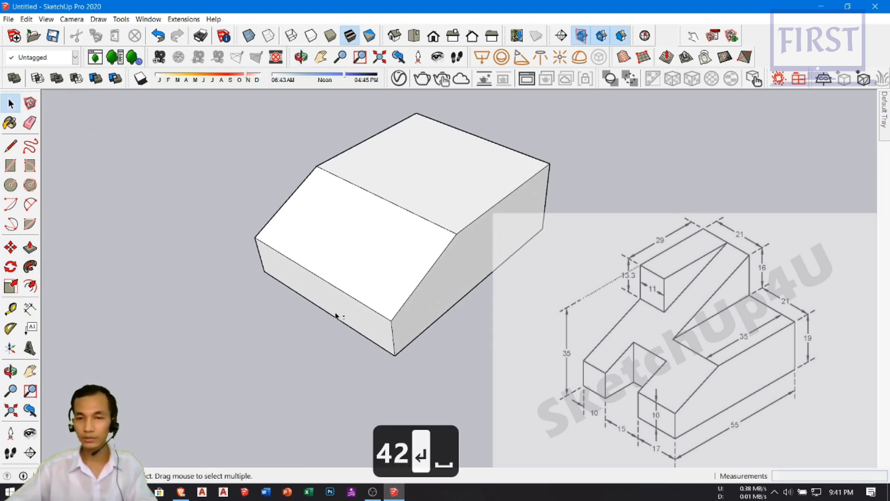
Place a guide line on the block's front face, 17 from the vertical edge beside the original profile
scroll(340, 302, "up", 3)
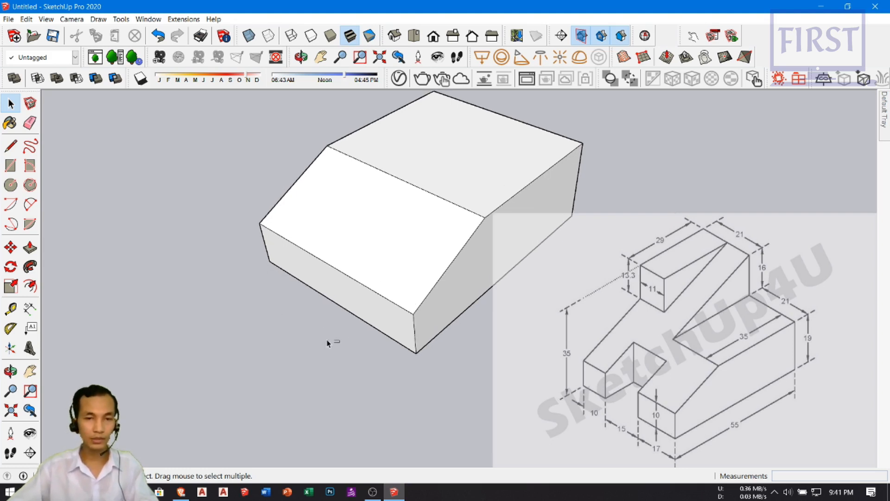
scroll(363, 334, "up", 4)
key("t")
left_click(450, 326)
type("17")
key("Return")
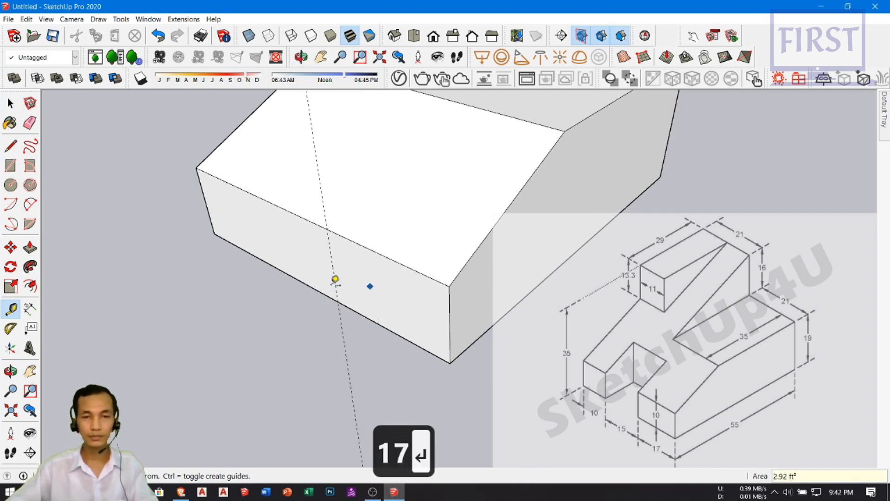
Place a second guide line on the block's front face, 10 from the vertical edge opposite the original profile
key("space")
scroll(259, 248, "up", 4)
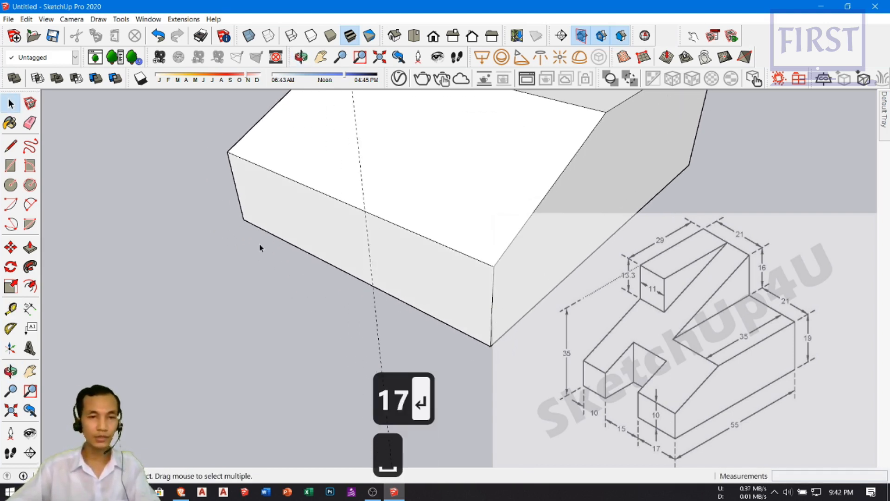
key("t")
left_click(232, 202)
type("10")
key("Return")
key("space")
Display the back edges and draw a line of 13 inward along the green axis from the 10 guide's foot on the bottom front edge
middle_click_drag(318, 213, 357, 323, "shift")
key("k")
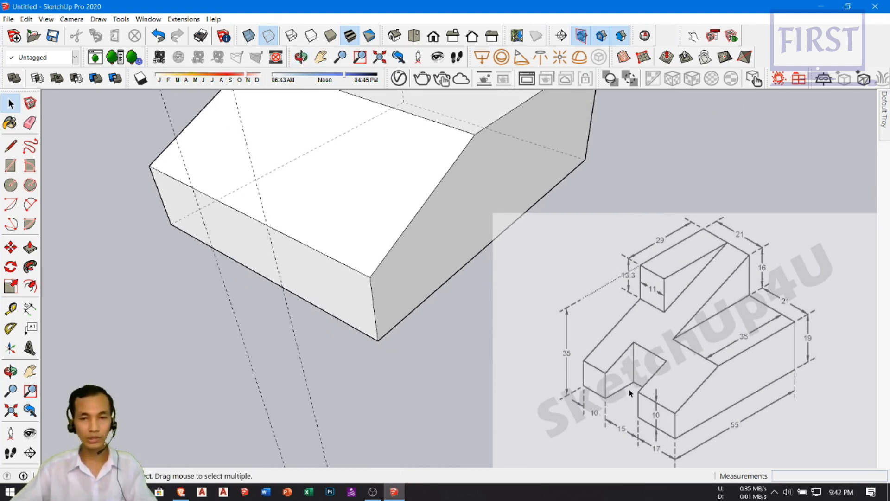
scroll(238, 261, "up", 3)
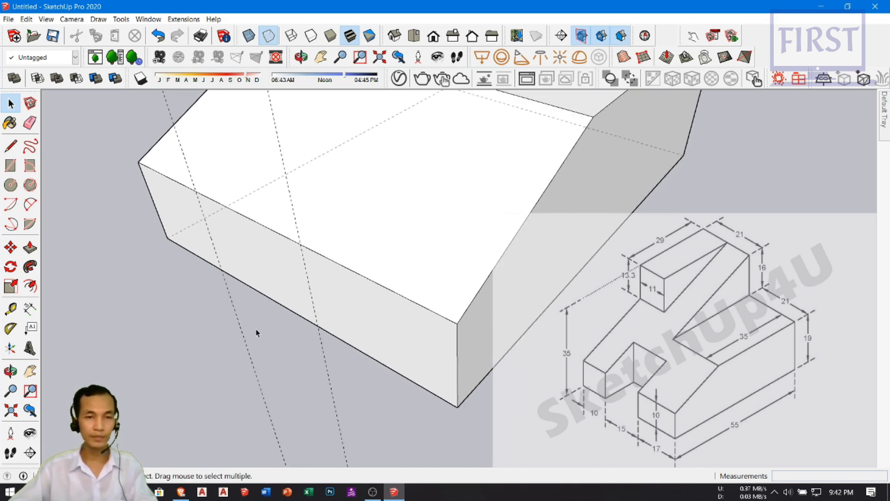
key("l")
scroll(238, 279, "up", 2)
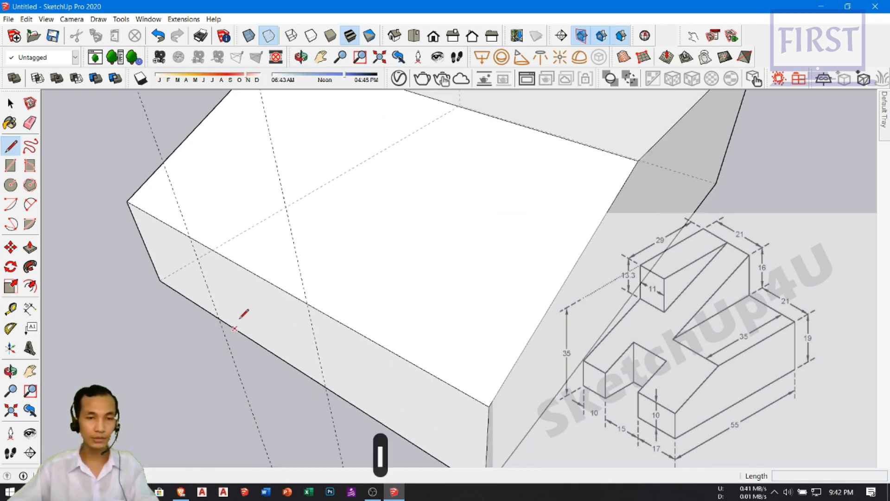
scroll(218, 318, "up", 3)
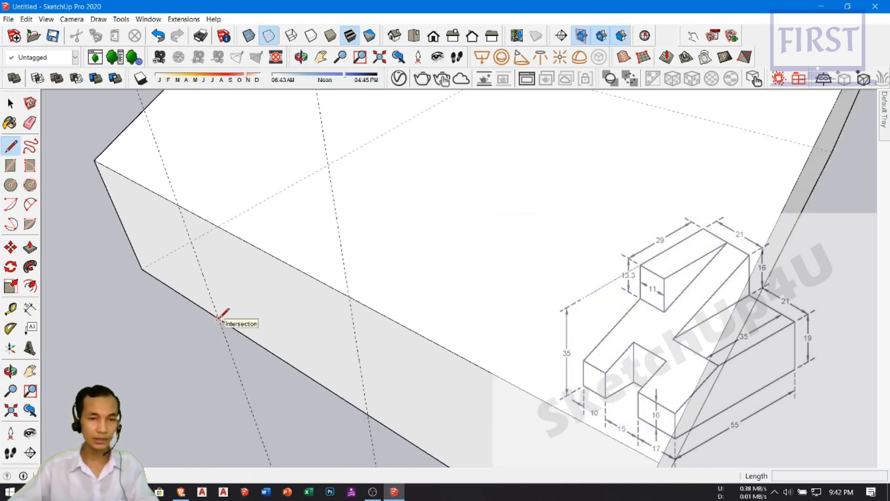
left_click(218, 318)
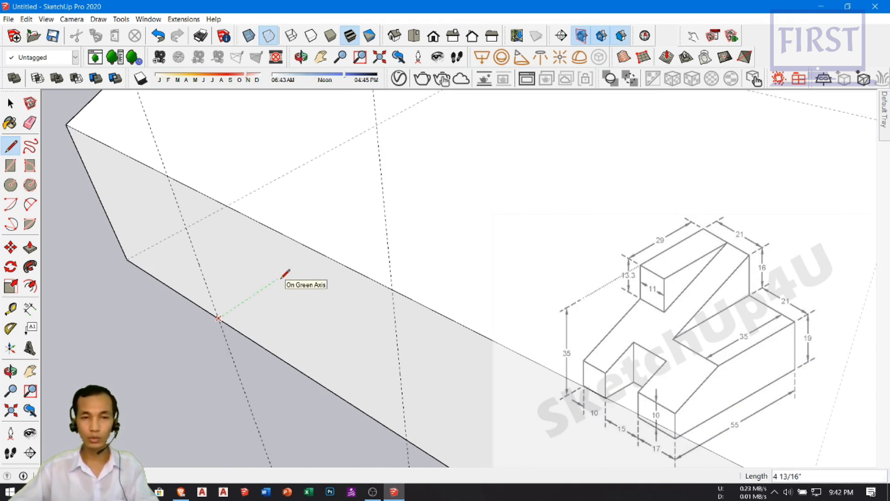
type("13")
key("Return")
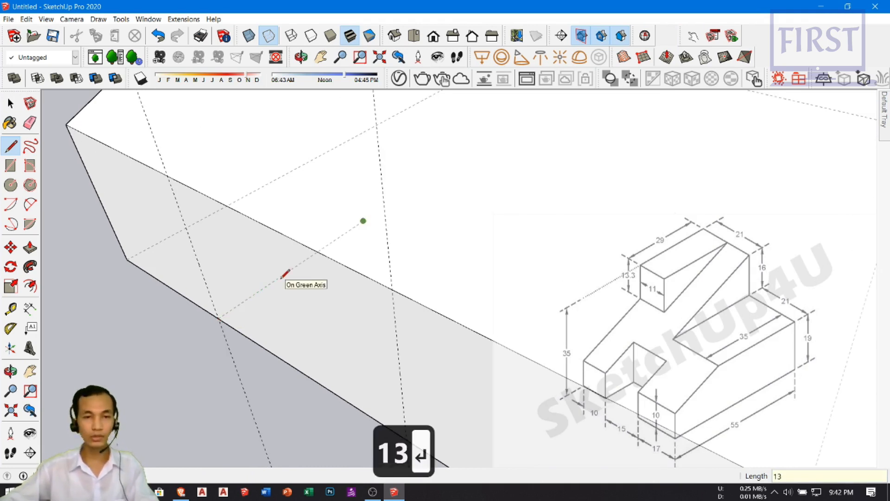
From that line's inner end, draw a vertical edge up to the sloped face and an edge down the slope to the same guide
middle_click_drag(281, 274, 320, 319)
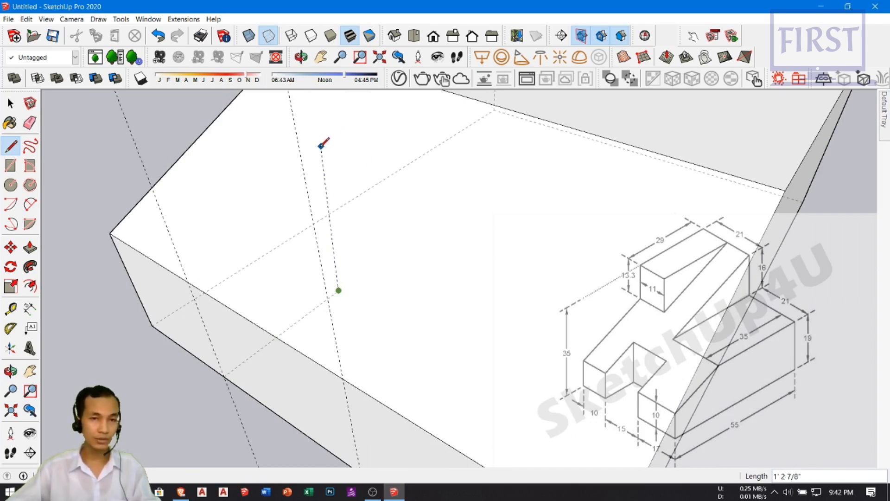
middle_click_drag(342, 175, 361, 120)
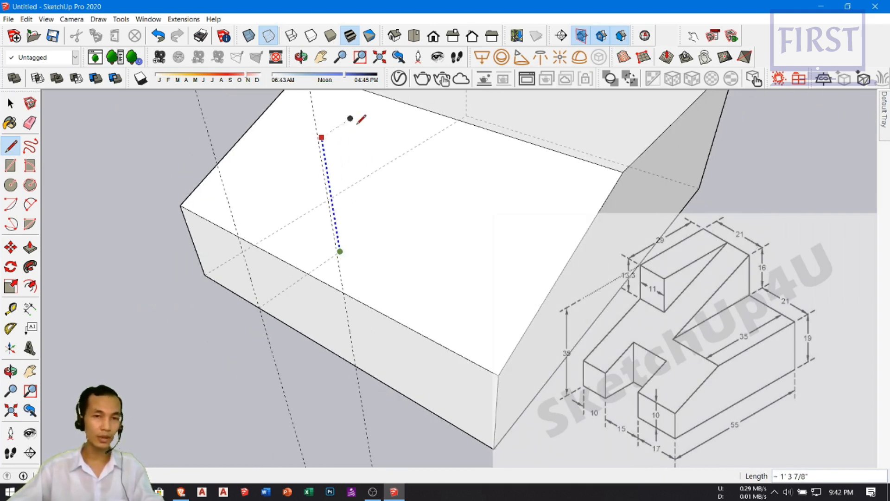
left_click(340, 140)
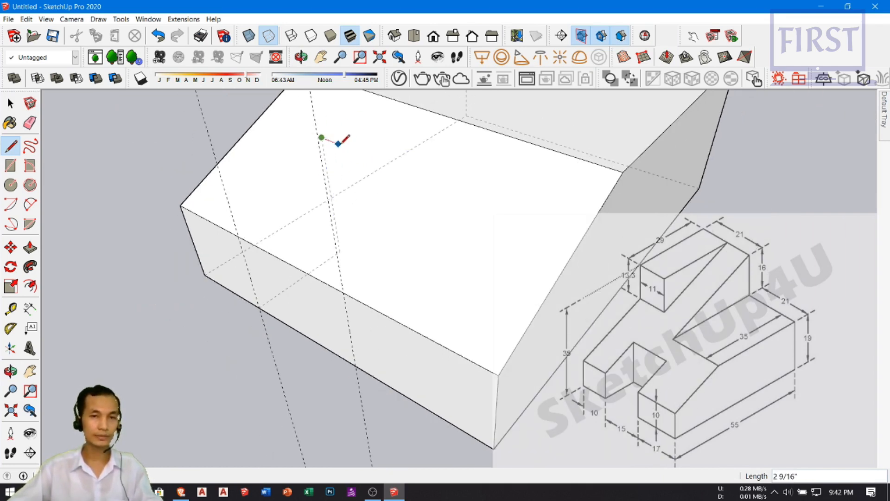
scroll(253, 221, "up", 1)
left_click(235, 241)
middle_click_drag(324, 248, 338, 266)
key("space")
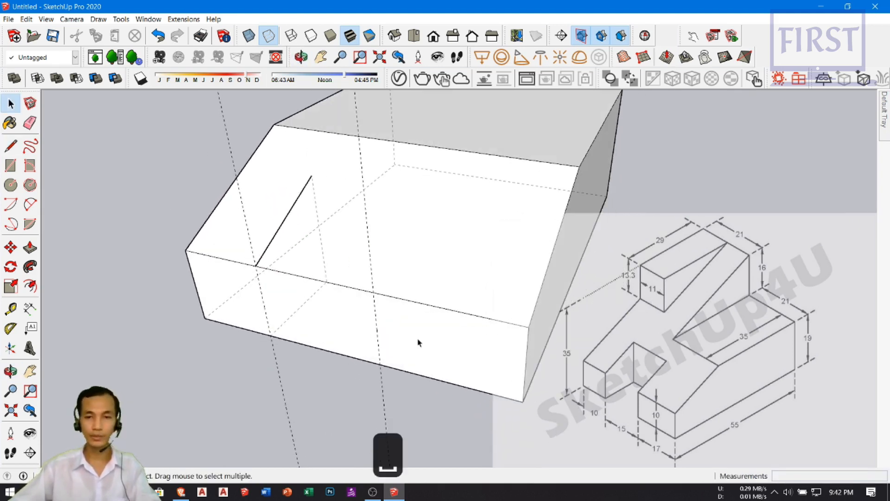
Draw a line of 13 inward along the green axis from the 17 guide's foot on the bottom front edge
middle_click_drag(418, 342, 400, 326, "shift")
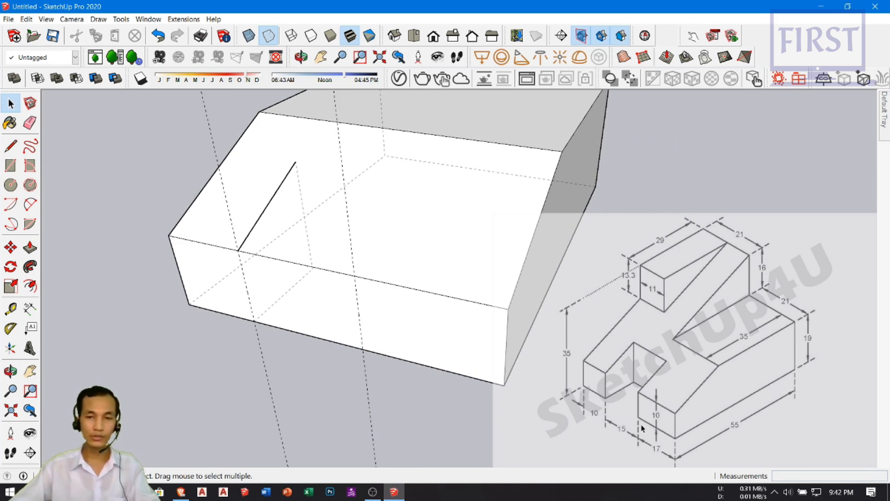
scroll(371, 352, "up", 2)
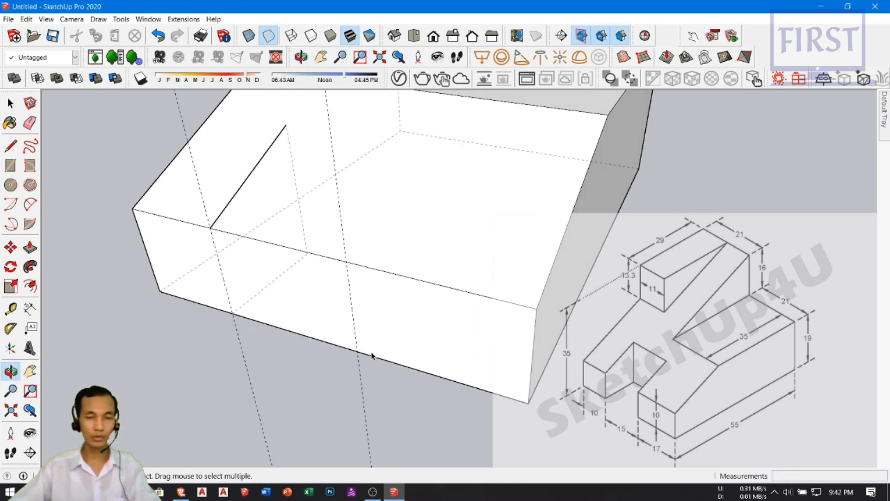
key("l")
scroll(370, 350, "up", 2)
left_click(351, 343)
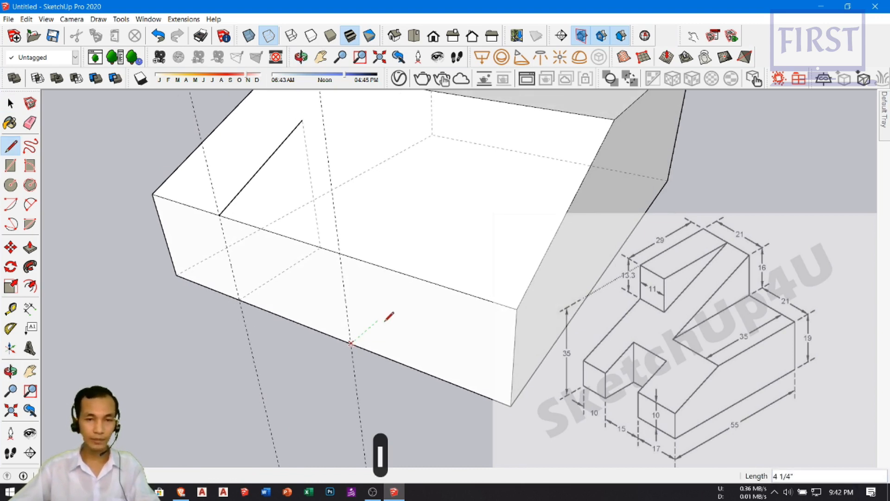
type("13")
key("Return")
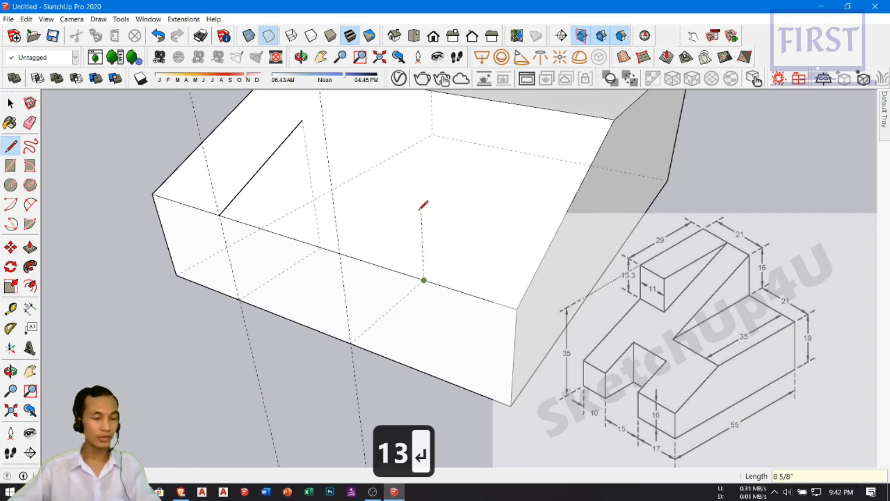
Complete the slot's second side outline with a vertical edge to the sloped face and an edge down the slope to the 17 guide
left_click(420, 144)
middle_click_drag(447, 145, 449, 237)
left_click(341, 300)
middle_click_drag(338, 294, 421, 225)
key("Escape")
middle_click_drag(401, 330, 354, 266)
scroll(333, 254, "up", 1)
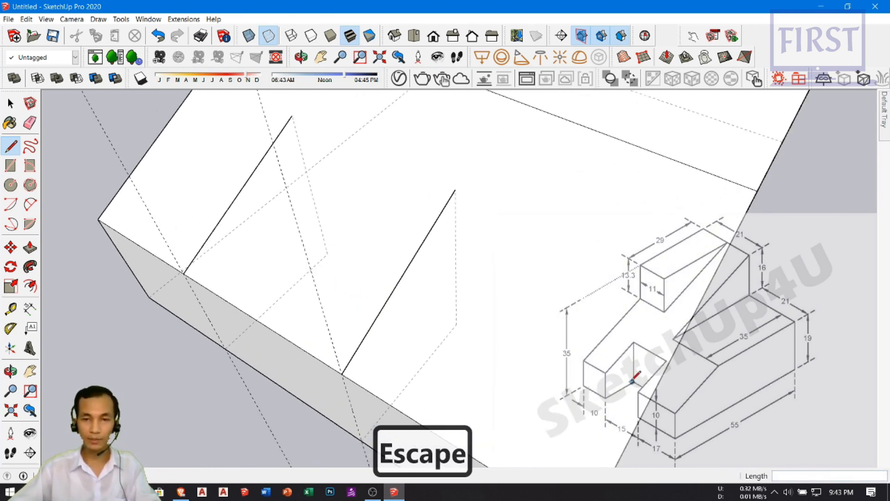
Join the inner ends of the two slot side outlines with one edge at the base and one on the sloped face
left_click(328, 253)
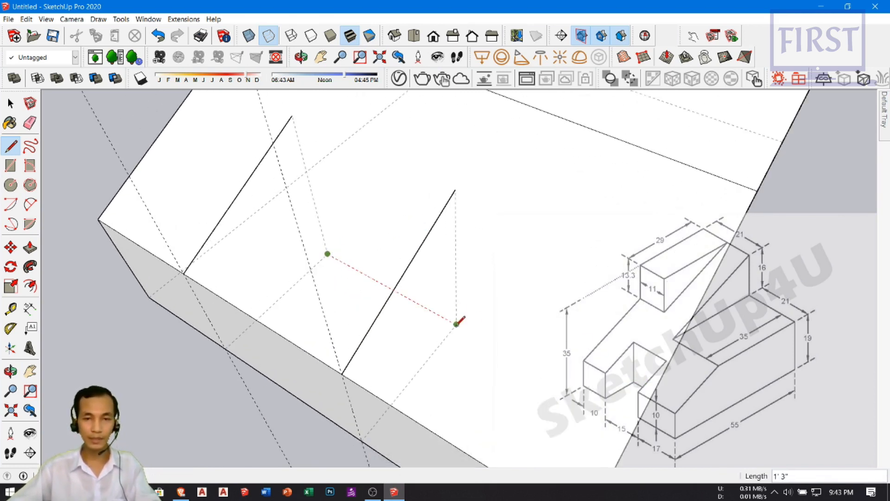
key("Escape")
left_click(293, 115)
left_click(455, 190)
key("space")
Delete both guide lines from the block's front face
mouse_move(457, 186)
middle_mouse_down()
mouse_move(412, 275)
mouse_move(387, 291)
mouse_move(402, 354)
mouse_move(390, 290)
mouse_move(366, 335)
middle_mouse_up()
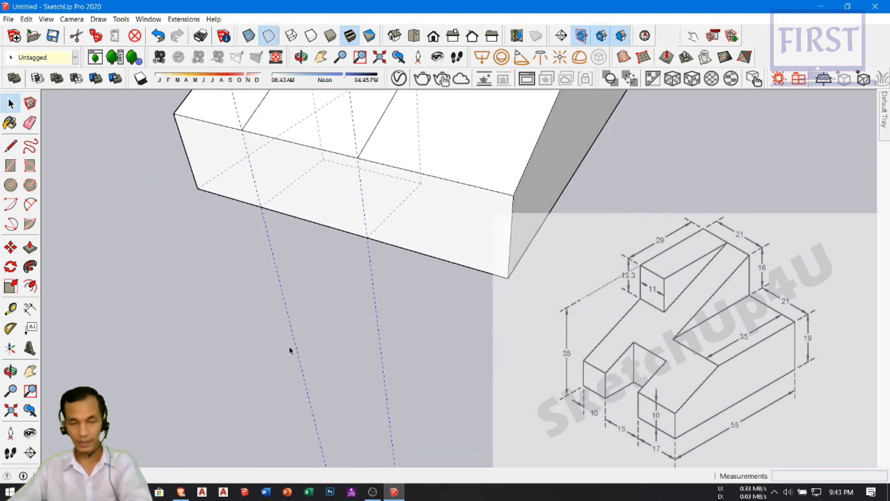
key("Delete")
mouse_move(322, 264)
middle_mouse_down()
mouse_move(334, 250)
mouse_move(320, 308)
mouse_move(320, 263)
middle_mouse_up()
key("e")
key("space")
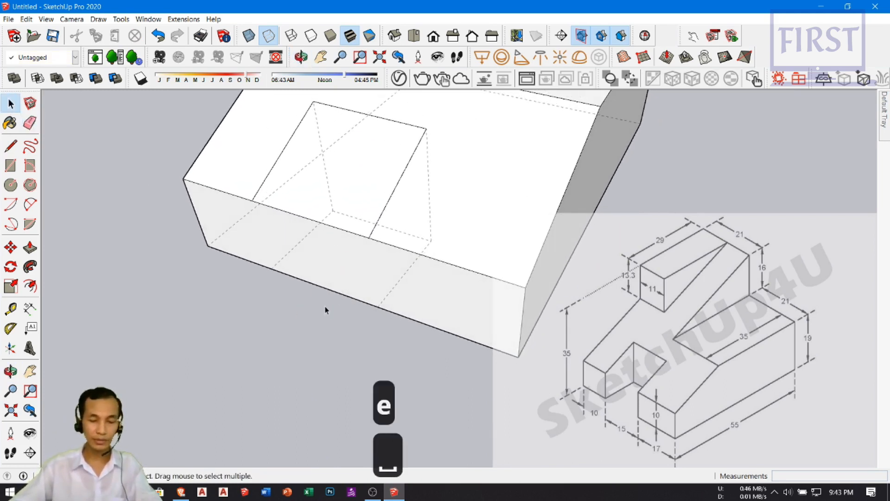
Draw two vertical edges of 10 on the front face to close the slot's front outline
middle_click_drag(328, 304, 342, 254)
key("l")
left_click(370, 225)
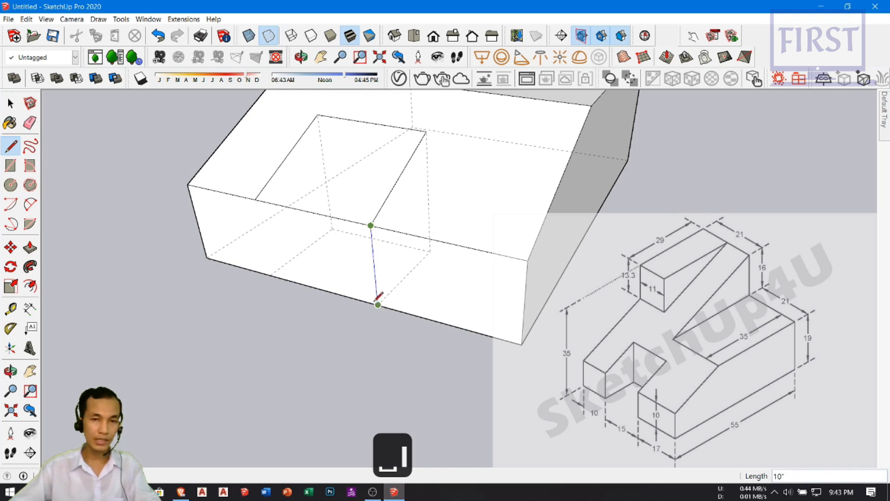
left_click(256, 199)
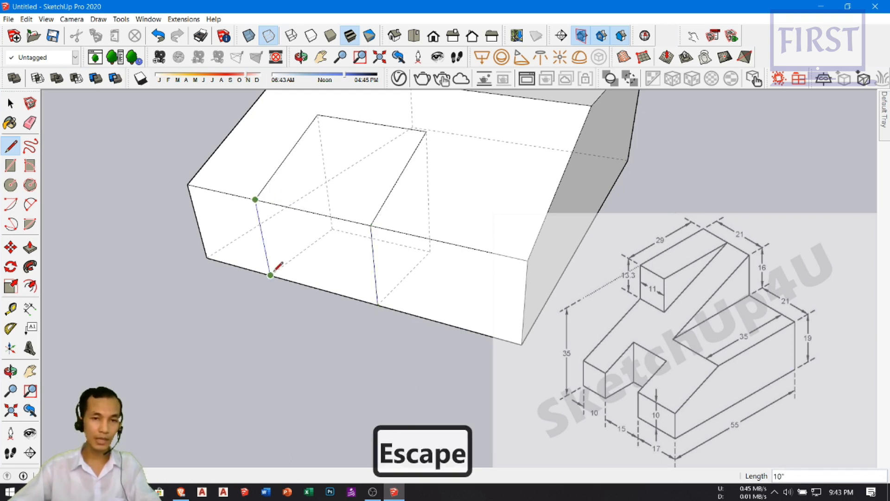
Erase the edges and faces between the slot's front verticals to open the slot through the block, and hide the back edges
mouse_move(279, 271)
middle_mouse_down()
mouse_move(342, 293)
mouse_move(304, 354)
mouse_move(398, 292)
mouse_move(304, 292)
mouse_move(394, 321)
mouse_move(219, 334)
mouse_move(390, 324)
mouse_move(360, 334)
mouse_move(377, 321)
mouse_move(377, 294)
mouse_move(561, 306)
mouse_move(414, 323)
mouse_move(454, 254)
mouse_move(344, 264)
middle_mouse_up()
key("e")
left_click(338, 216)
key("space")
key("k")
right_click(335, 257)
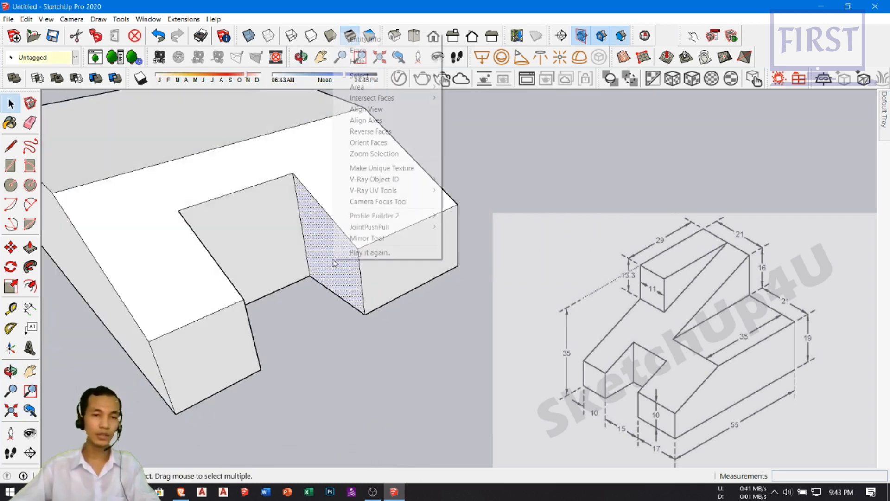
left_click(377, 372)
left_click(377, 371)
Draw a vertical line of 16 upward from the midpoint of the top face's back edge
middle_click_drag(377, 371, 129, 335)
middle_click_drag(388, 274, 269, 334, "shift")
mouse_move(366, 291)
middle_mouse_down()
mouse_move(299, 374)
mouse_move(301, 385)
mouse_move(330, 336)
mouse_move(328, 362)
mouse_move(349, 336)
mouse_move(320, 341)
mouse_move(339, 356)
mouse_move(330, 336)
middle_mouse_up()
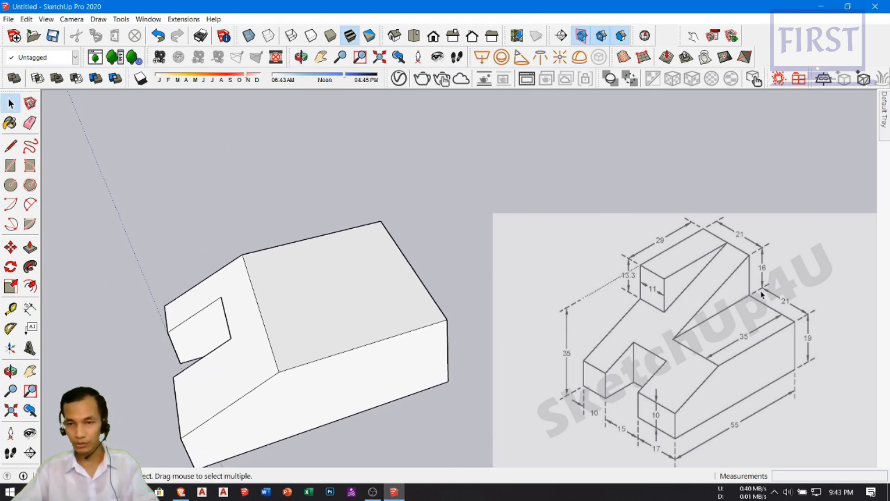
middle_click_drag(399, 288, 381, 288, "shift")
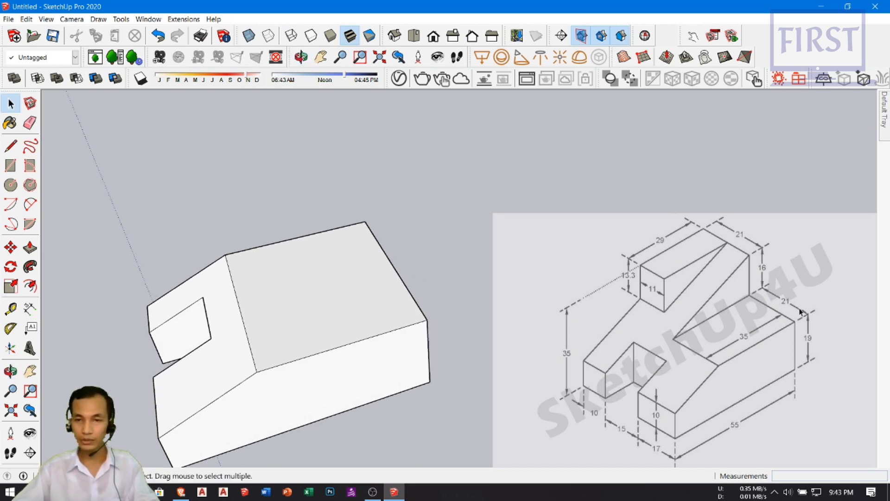
scroll(342, 297, "up", 5)
key("l")
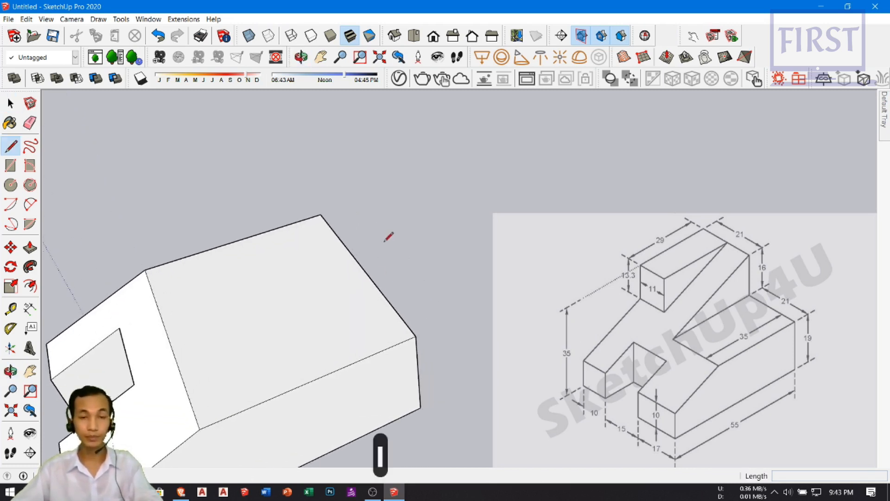
left_click(359, 272)
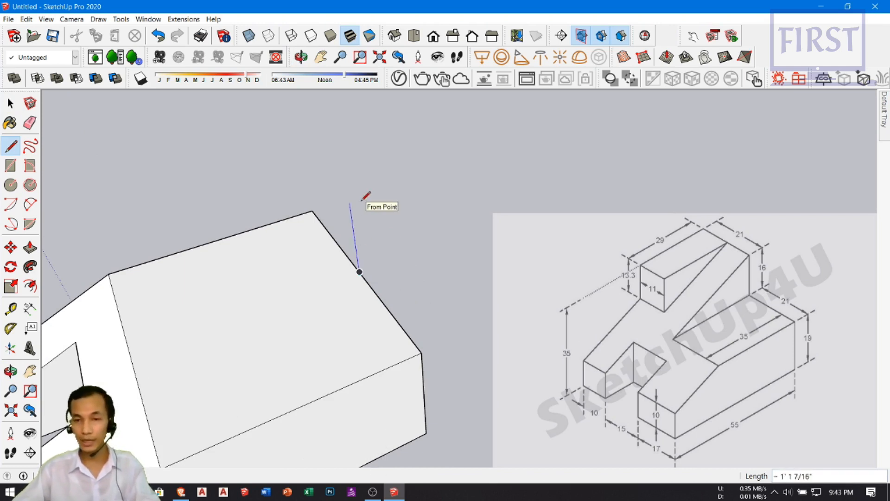
type("16")
key("Return")
middle_click_drag(363, 195, 264, 269)
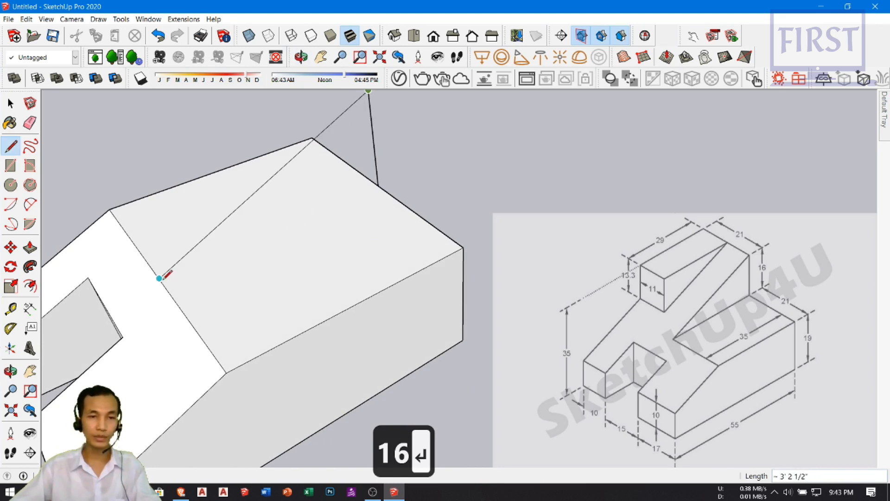
key("Escape")
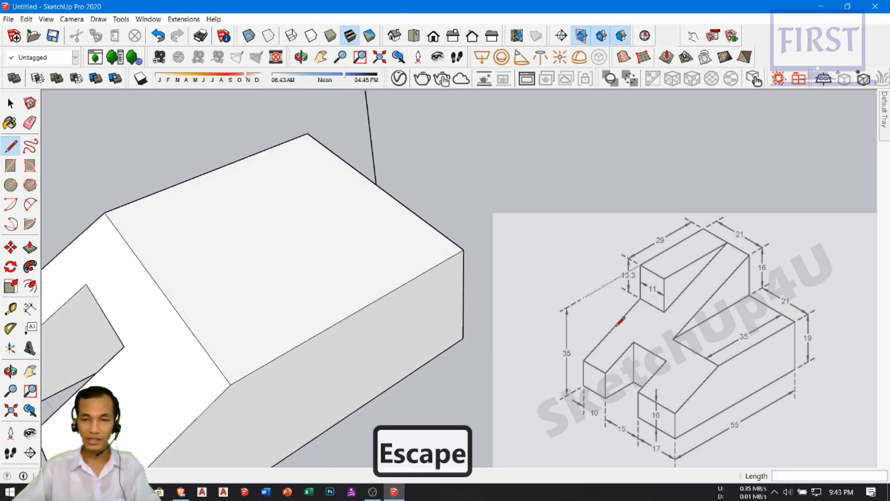
Form an upright triangular face with a centre line across the block's top and a sloped line to the 16 vertical's upper end
middle_click_drag(254, 259, 295, 237)
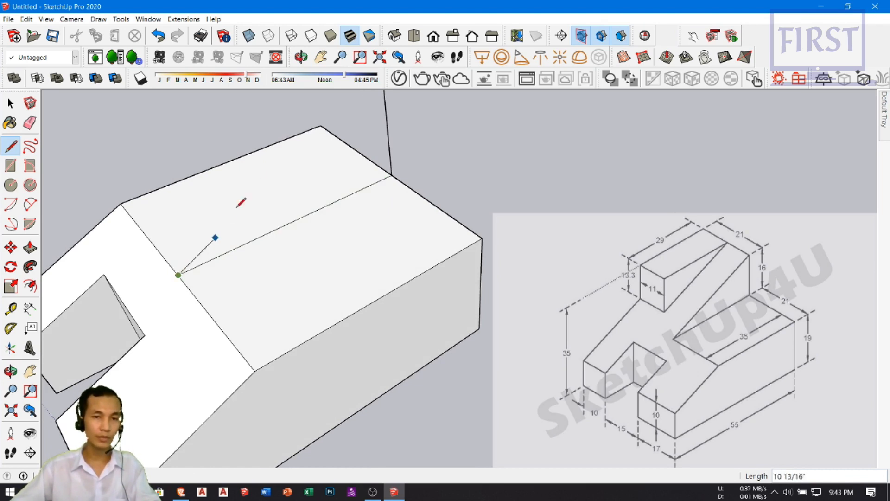
middle_click_drag(220, 232, 312, 205)
left_click(366, 175)
key("space")
Try to Push/Pull the upright triangular face by 1' 9" to the block's side above the 10-wide prong
middle_click_drag(297, 294, 346, 205)
left_click(344, 206)
key("p")
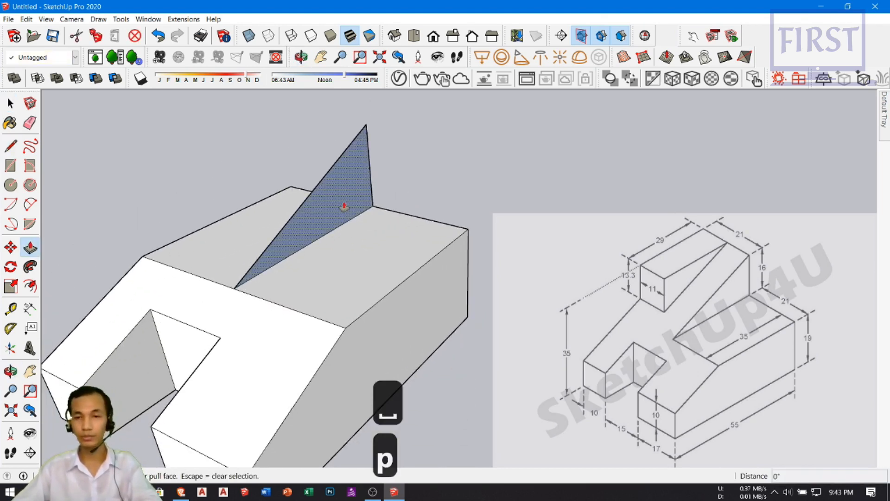
left_click(345, 206)
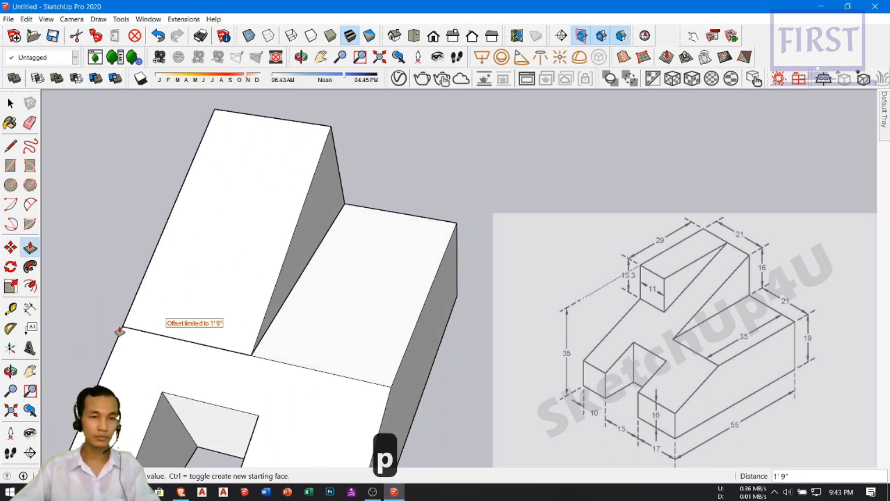
left_click(120, 331)
key("ctrl+z")
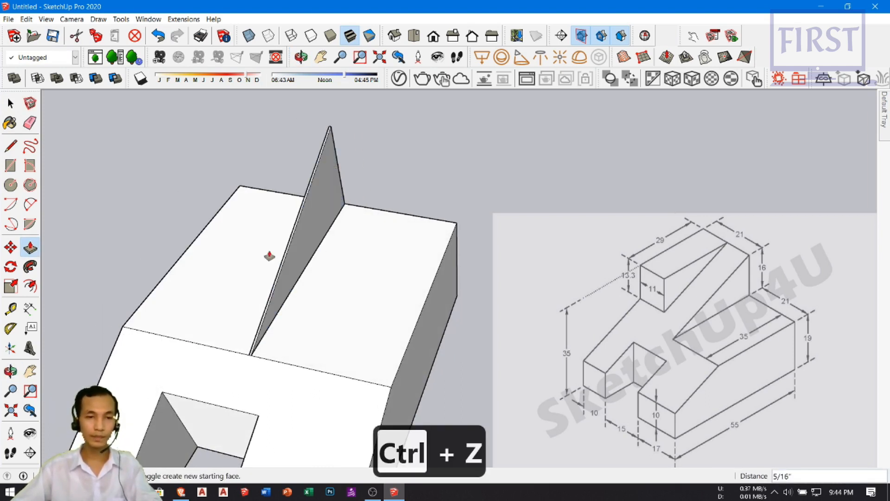
key("ctrl+z")
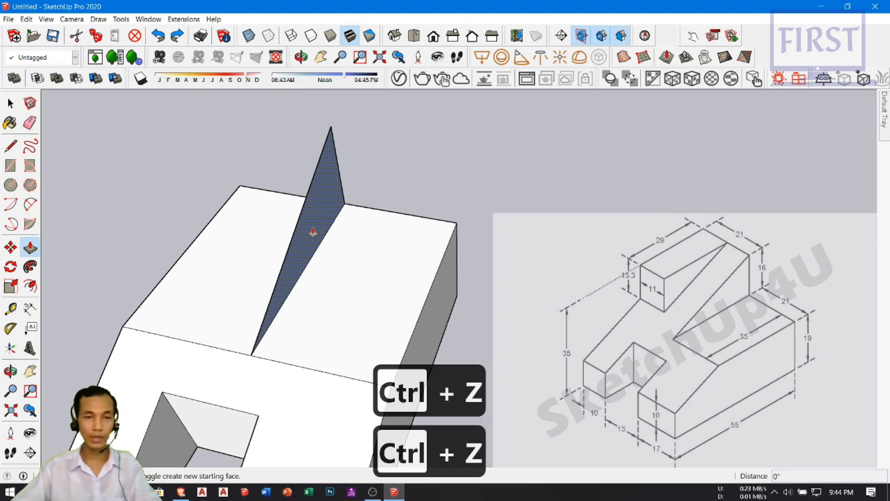
Push/Pull the upright triangular face by 1' 9" over the half of the block above the 10-wide prong
left_click(313, 232)
key("space")
scroll(249, 308, "down", 3)
middle_click_drag(249, 308, 353, 325)
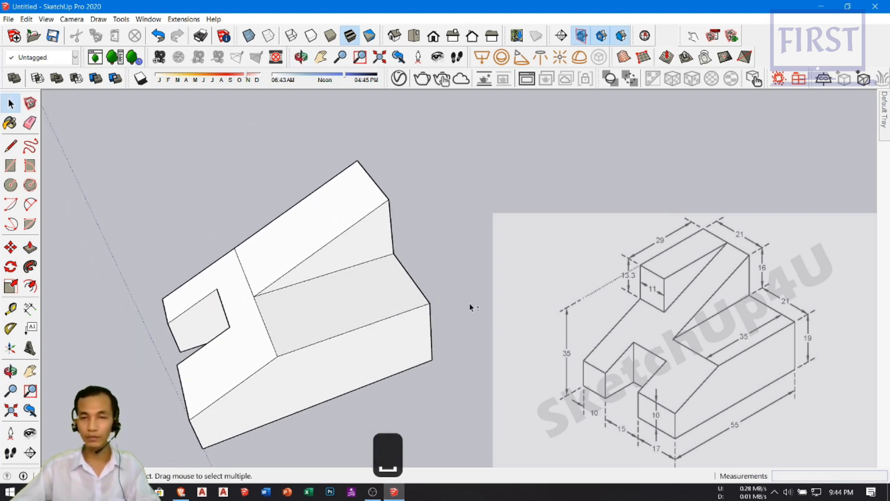
Draw a 29 line along the green axis from the wedge's upper outer corner, over the 10-wide prong
middle_click_drag(268, 258, 304, 253)
key("l")
scroll(358, 173, "up", 3)
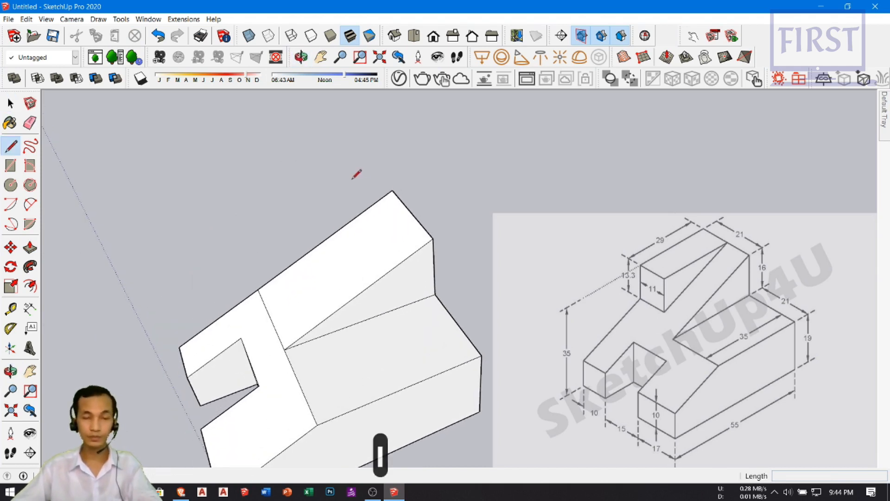
left_click(388, 198)
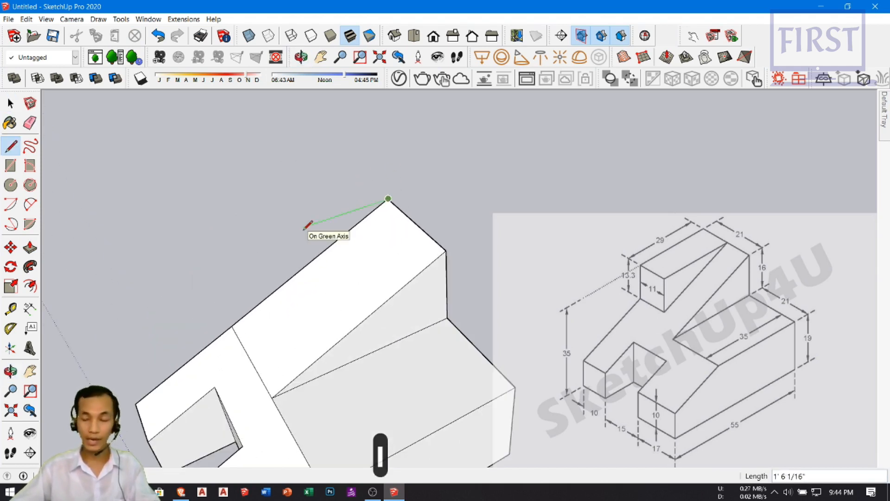
type("29")
key("Return")
Draw an 11 line along the red axis and close the raised block's rectangular top at the wedge's back edge
scroll(269, 253, "up", 3)
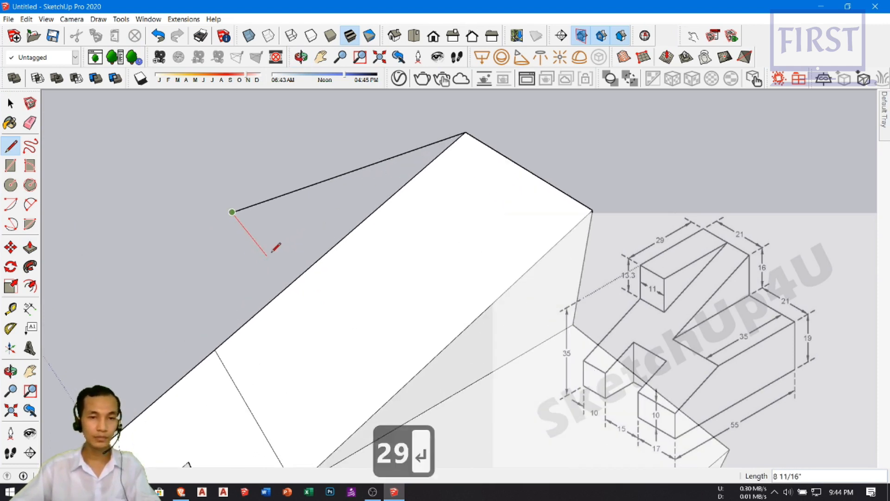
type("11")
key("Return")
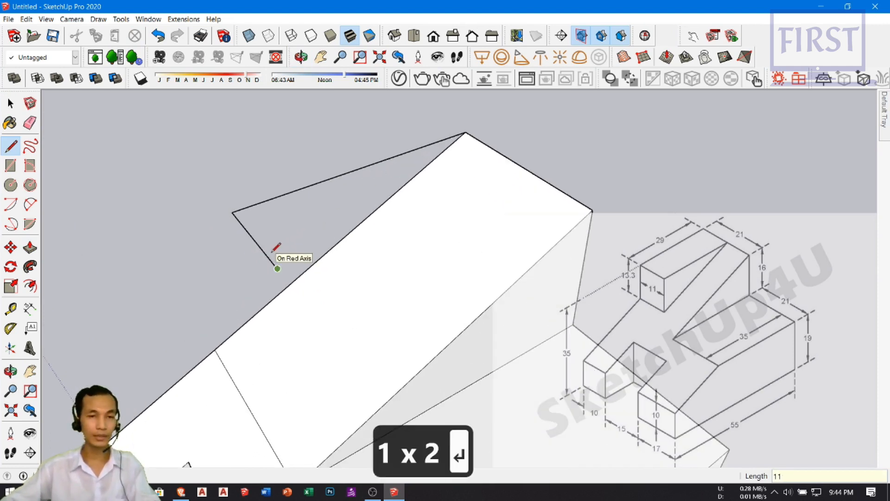
left_click(524, 167)
Form the raised block's front face with verticals of about 1' 1 1/4" down from the top's front corners and a line joining their lower ends
middle_click_drag(527, 159, 272, 187)
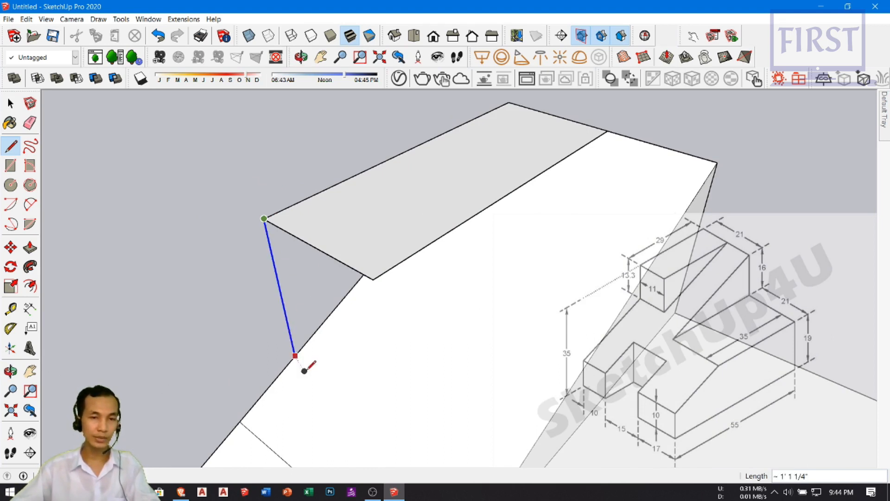
left_click(295, 355)
middle_click_drag(291, 354, 372, 258)
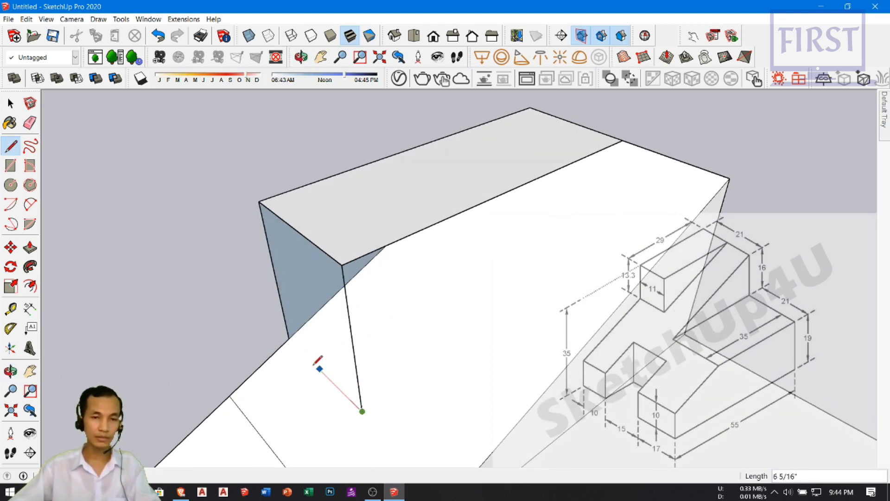
left_click(289, 338)
Close the raised block's inner side with a sloped line from the front face's lower corner to the top face's inner back corner
middle_click_drag(347, 370, 359, 405)
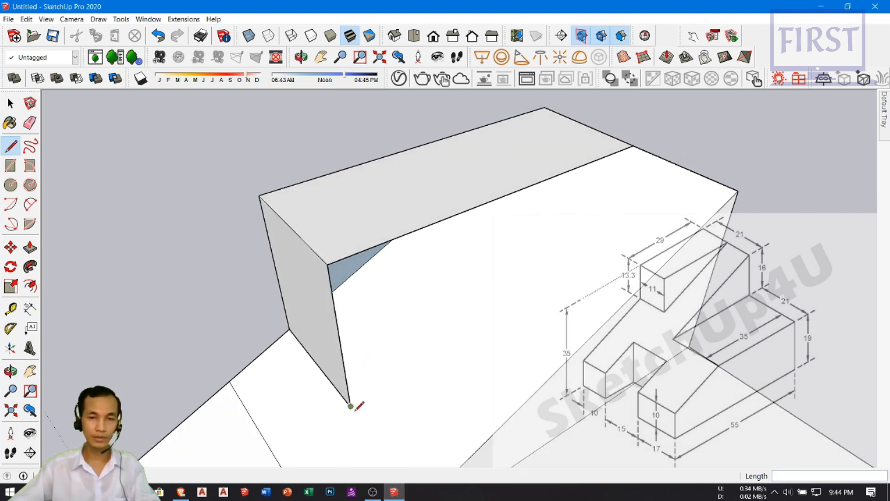
left_click(351, 406)
left_click(633, 146)
mouse_move(632, 147)
middle_mouse_down()
mouse_move(403, 360)
mouse_move(432, 381)
mouse_move(350, 258)
mouse_move(257, 275)
middle_mouse_up()
Erase the leftover edge on the outer side of the raised block
key("space")
middle_click_drag(299, 295, 249, 268)
middle_click_drag(324, 245, 403, 278)
middle_click_drag(221, 357, 538, 268)
middle_click_drag(250, 273, 345, 218)
mouse_move(345, 218)
middle_mouse_down("shift")
mouse_move(320, 331)
mouse_move(369, 265)
middle_mouse_up("shift")
key("e")
left_click_drag(292, 181, 270, 216)
Select the whole finished object and examine it from several sides against the reference drawing
scroll(234, 323, "down", 3)
mouse_move(127, 327)
middle_mouse_down()
mouse_move(259, 347)
mouse_move(320, 306)
mouse_move(355, 367)
mouse_move(257, 397)
mouse_move(318, 360)
middle_mouse_up()
scroll(302, 309, "down", 2)
key("k")
mouse_move(306, 309)
middle_mouse_down()
mouse_move(282, 255)
mouse_move(372, 298)
mouse_move(191, 310)
mouse_move(509, 306)
mouse_move(304, 264)
mouse_move(474, 370)
mouse_move(237, 290)
mouse_move(306, 393)
mouse_move(296, 304)
mouse_move(368, 322)
mouse_move(350, 342)
mouse_move(391, 246)
mouse_move(267, 360)
mouse_move(310, 318)
mouse_move(277, 339)
middle_mouse_up()
key("space")
key("k")
left_click_drag(413, 308, 236, 149)
middle_click_drag(342, 214, 320, 356)
middle_click_drag(450, 323, 360, 338, "shift")
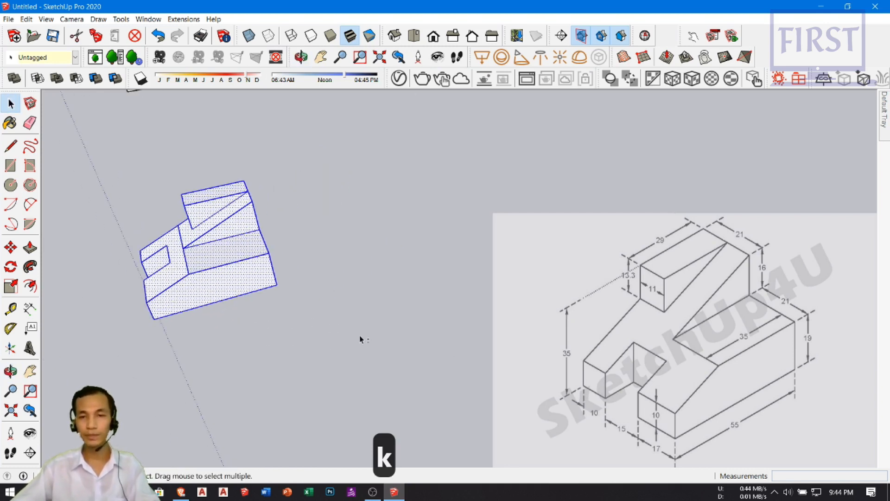
middle_click_drag(167, 265, 333, 264)
middle_click_drag(271, 379, 313, 265, "shift")
key("space")
left_click(352, 352)
middle_click_drag(352, 352, 301, 361)
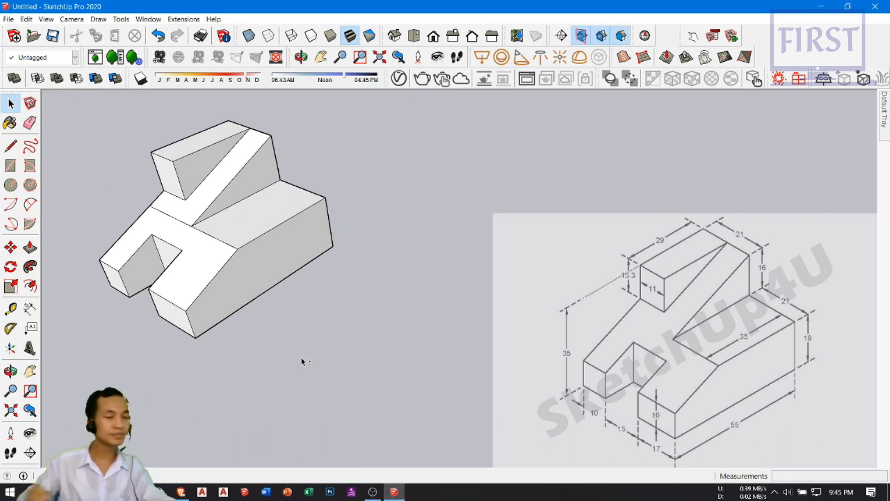
scroll(362, 310, "down", 2)
mouse_move(362, 309)
middle_mouse_down()
mouse_move(376, 320)
mouse_move(344, 340)
mouse_move(335, 325)
middle_mouse_up()
scroll(369, 317, "down", 2)
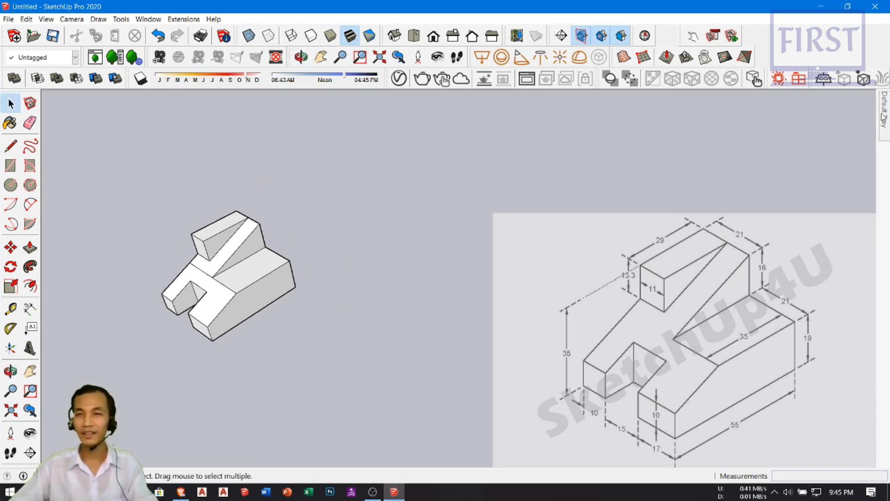
Remove the Watermark1 reference image from the model's style
mouse_move(887, 133)
left_click(766, 282)
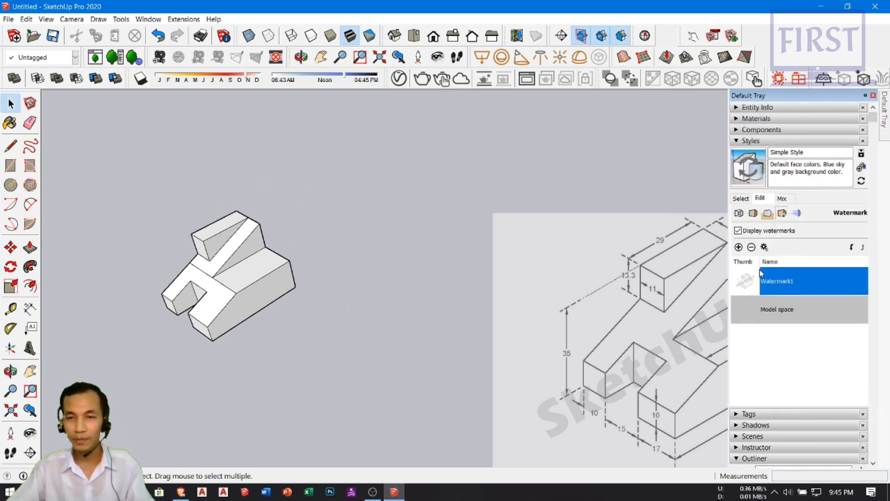
left_click(751, 247)
left_click(480, 273)
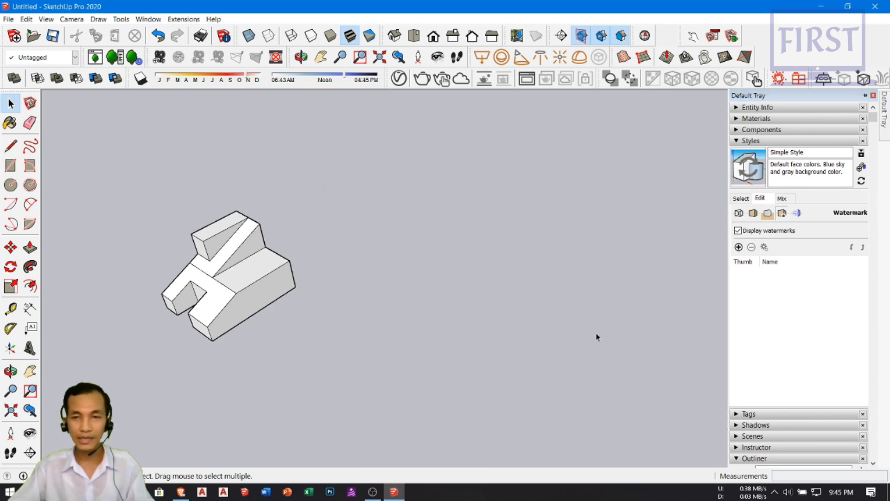
Add 7.jpg as a new watermark, using the Overlay option
scroll(463, 324, "down", 3)
mouse_move(884, 119)
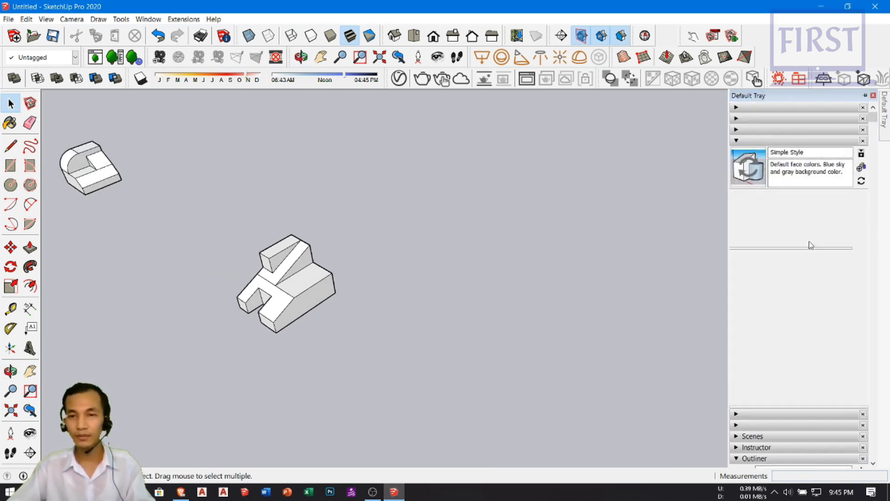
left_click(738, 248)
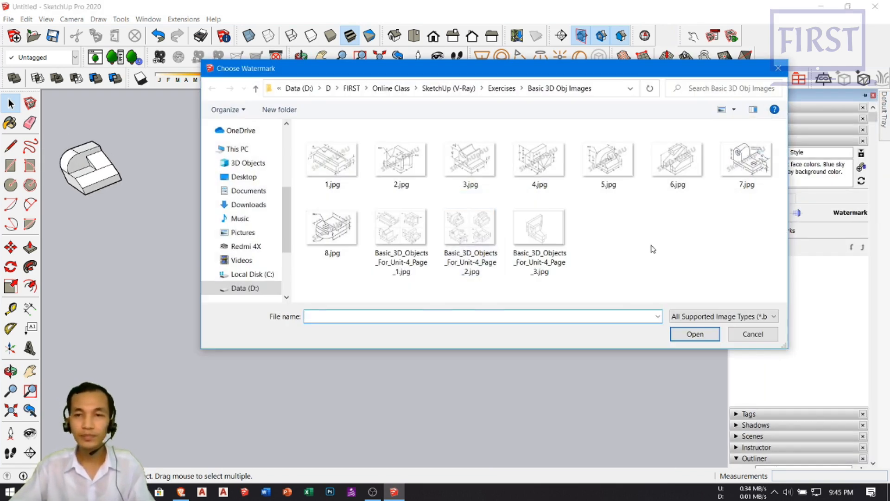
left_click(744, 165)
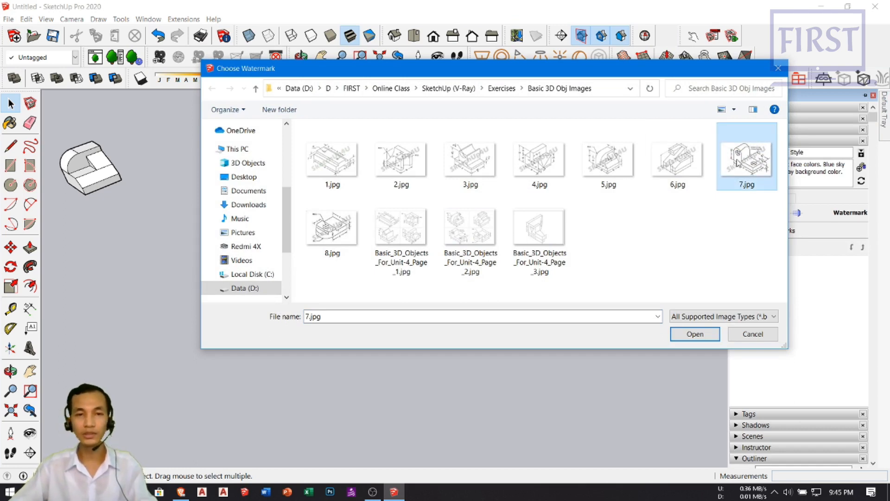
left_click(698, 334)
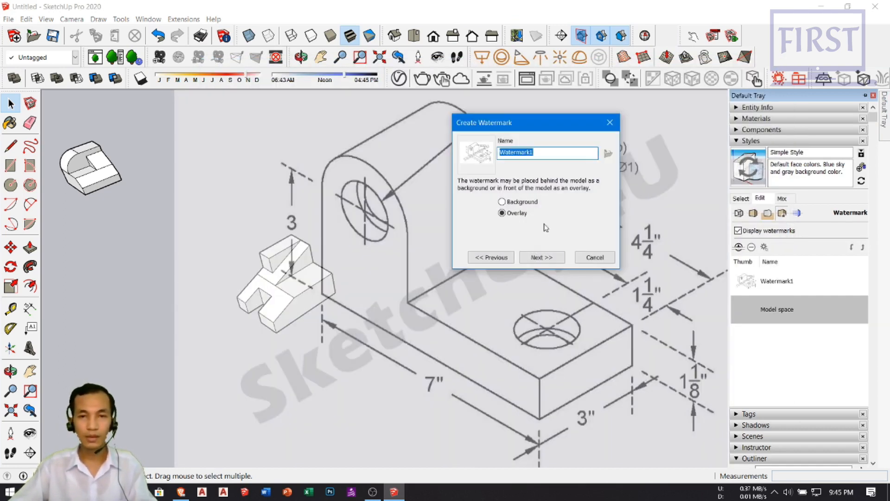
left_click(541, 257)
left_click(546, 261)
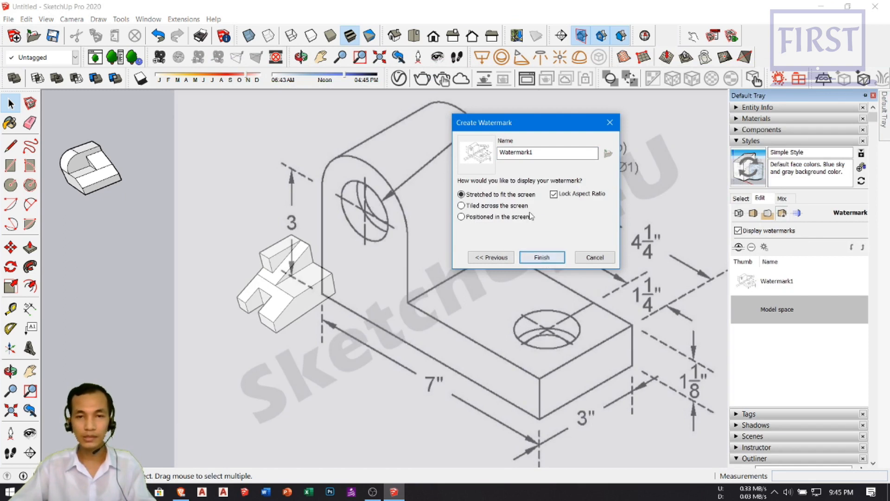
Position the watermark in the screen's bottom-right corner, enlarge its scale until the dimensions are readable, and finish creating it
left_click(496, 217)
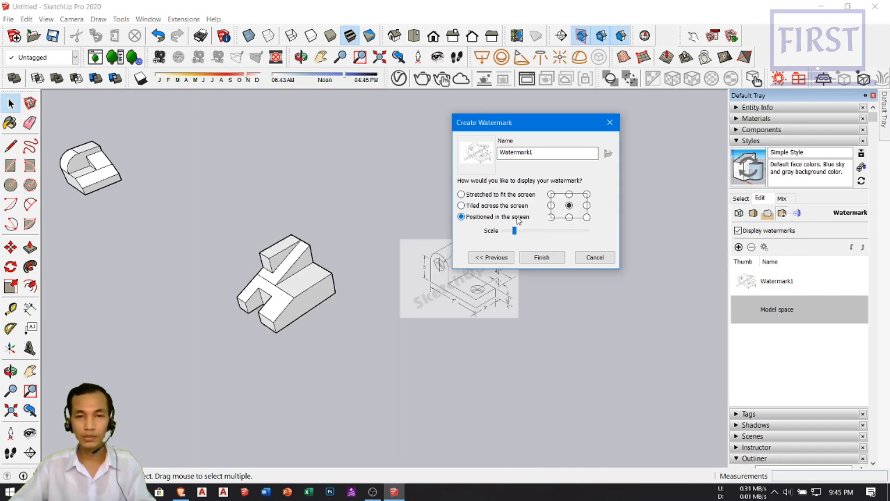
left_click(588, 218)
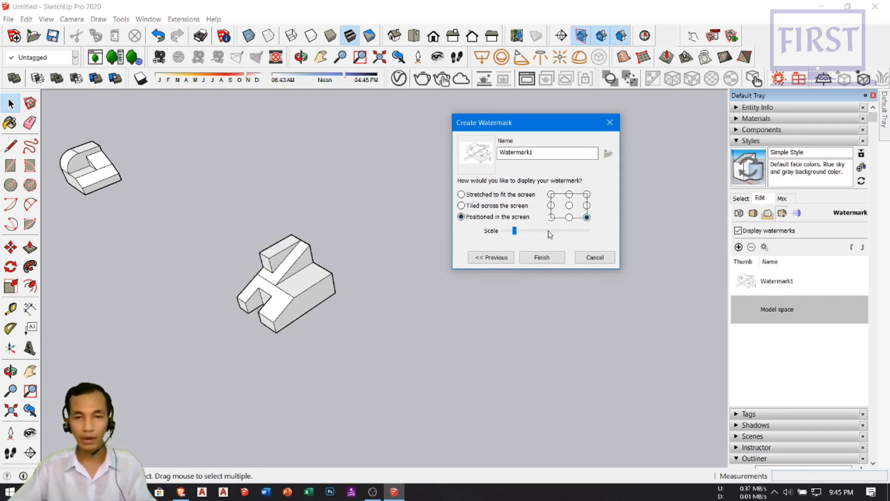
left_click_drag(538, 231, 538, 230)
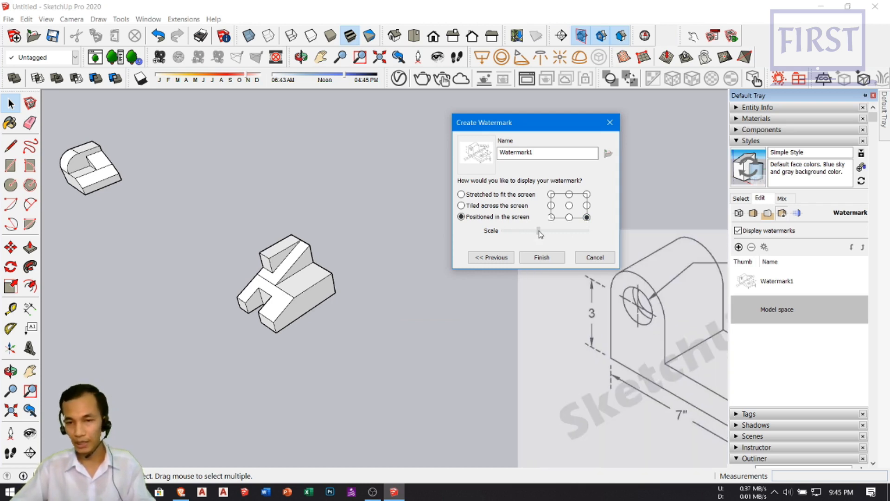
left_click(546, 262)
Draw a 7 base line along the red axis in an empty area beside the finished objects
middle_click_drag(465, 320, 302, 330)
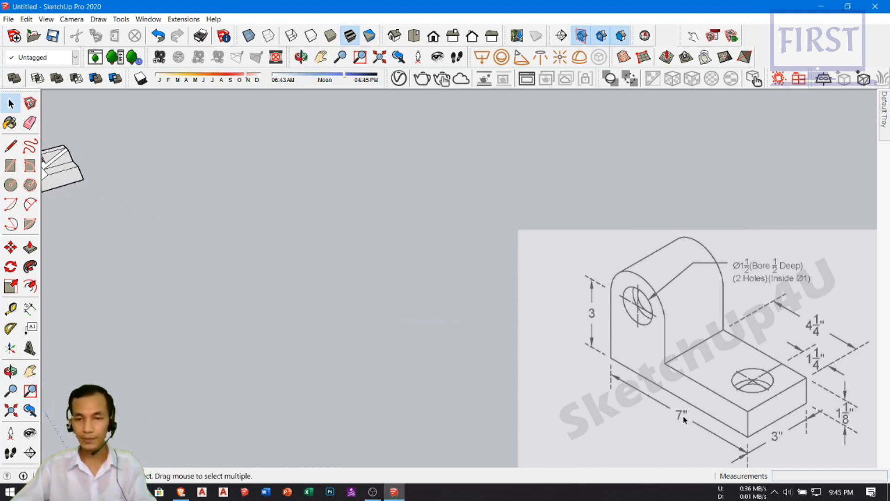
key("l")
left_click(223, 255)
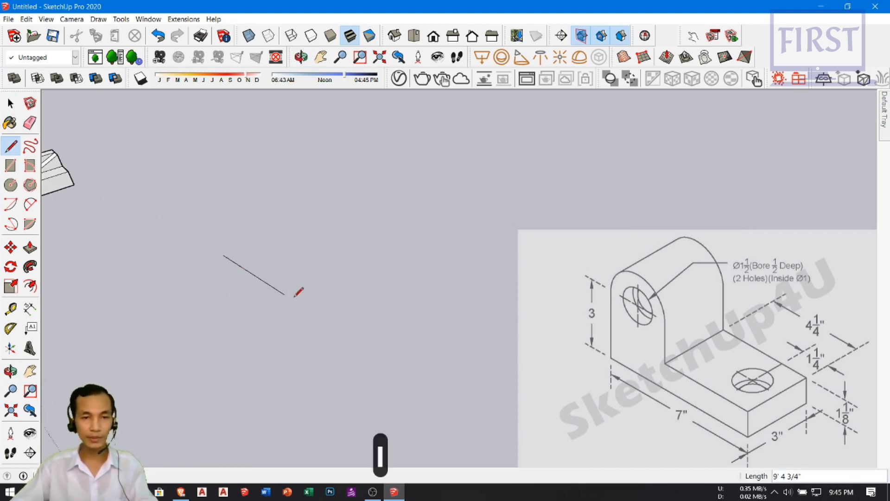
middle_click_drag(304, 310, 373, 337)
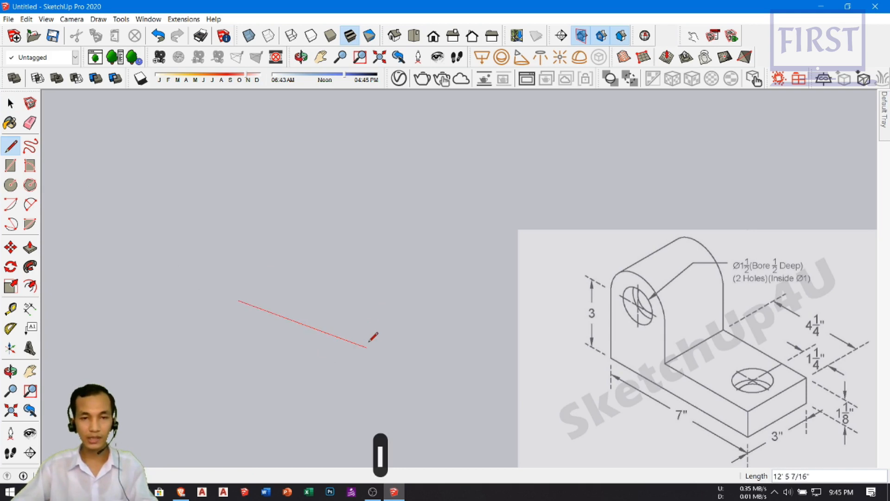
type("7")
key("Return")
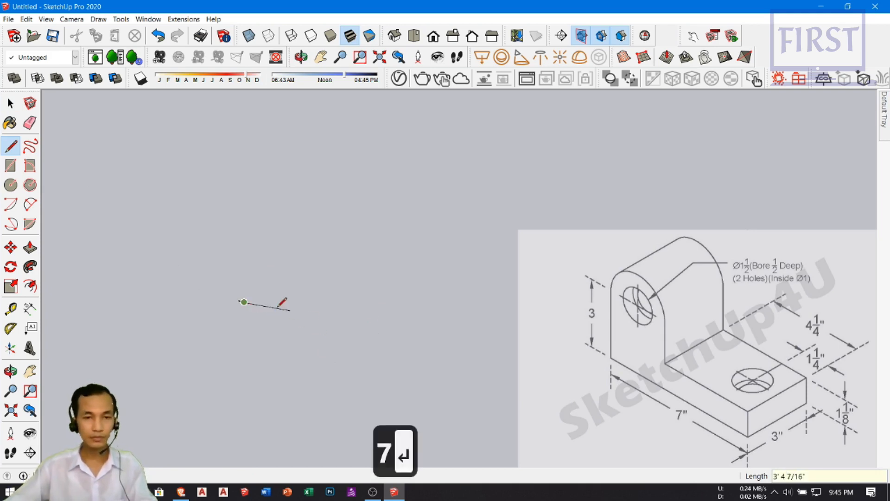
Draw a 1 1/8 vertical up from the base line's end and a 4.25 line back along the red axis
middle_click_drag(201, 298, 345, 288)
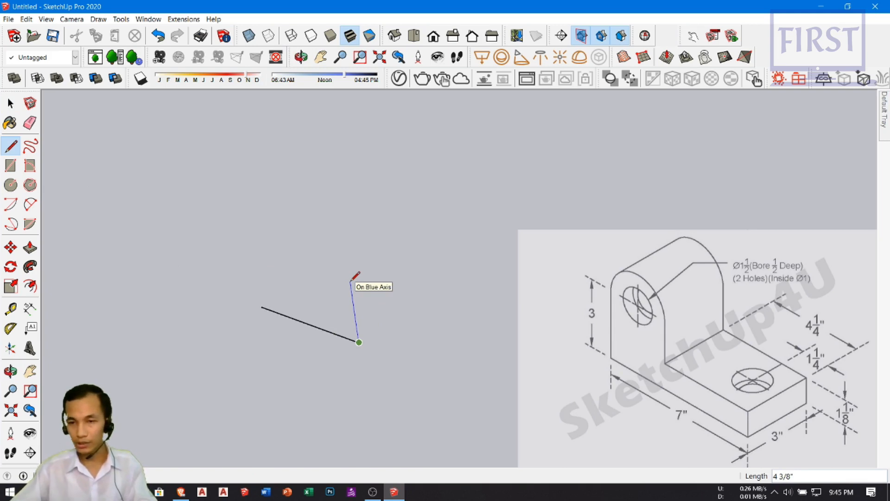
type("7")
key("Return")
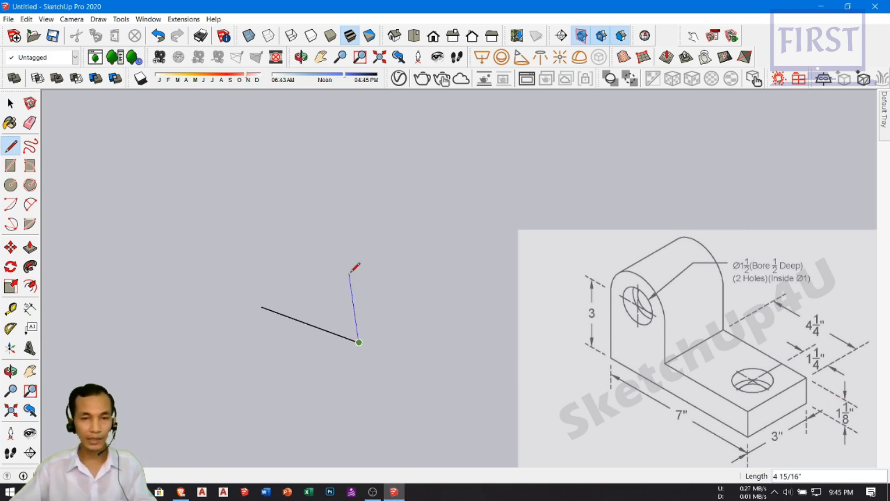
type("1 1/8")
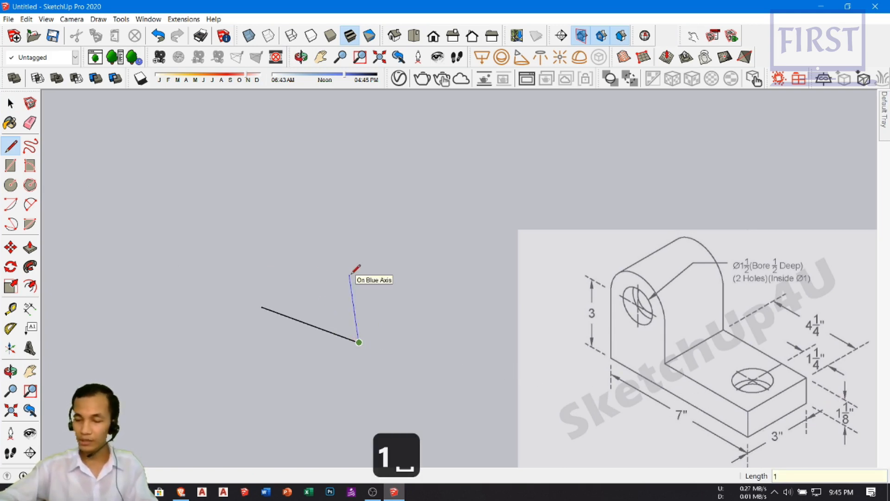
key("Return")
scroll(284, 292, "up", 1)
middle_click_drag(284, 292, 293, 266, "shift")
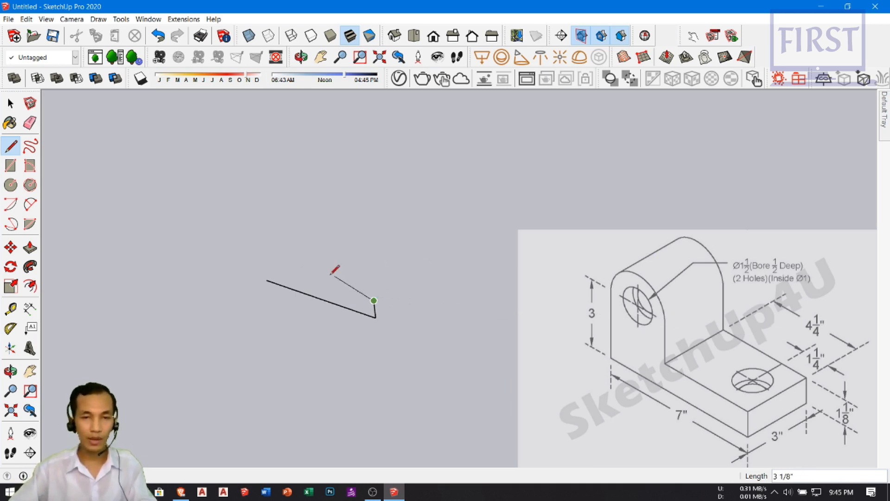
type("4.25")
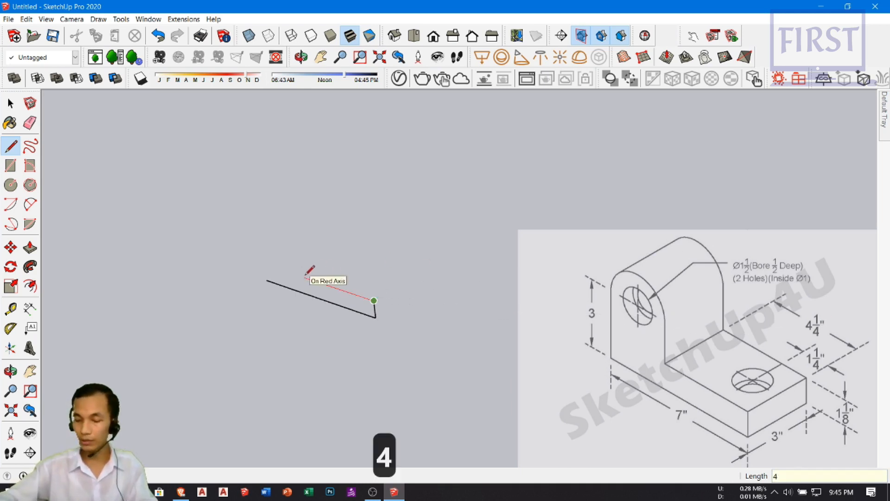
key("Return")
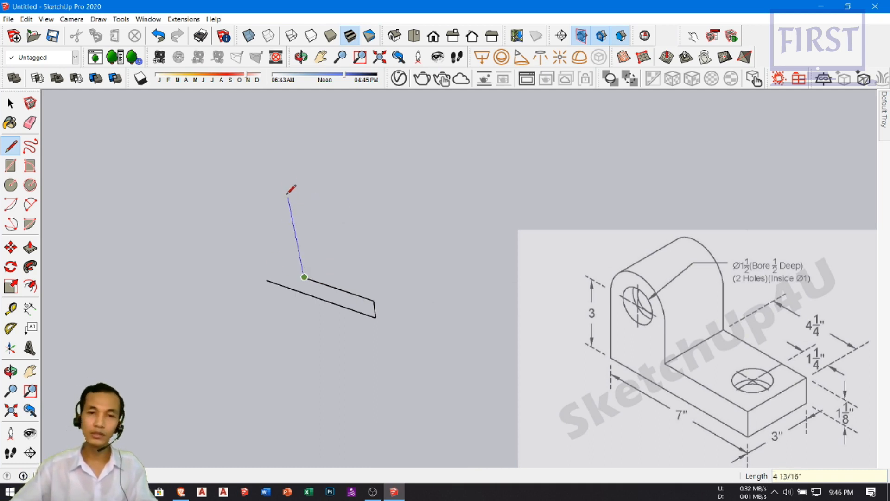
Draw a tall vertical up from the 4.25 line's end and a 3 vertical up from the base line's free end
left_click(283, 167)
key("space")
mouse_move(327, 288)
middle_mouse_down()
mouse_move(294, 268)
mouse_move(321, 304)
middle_mouse_up()
key("l")
left_click(301, 290)
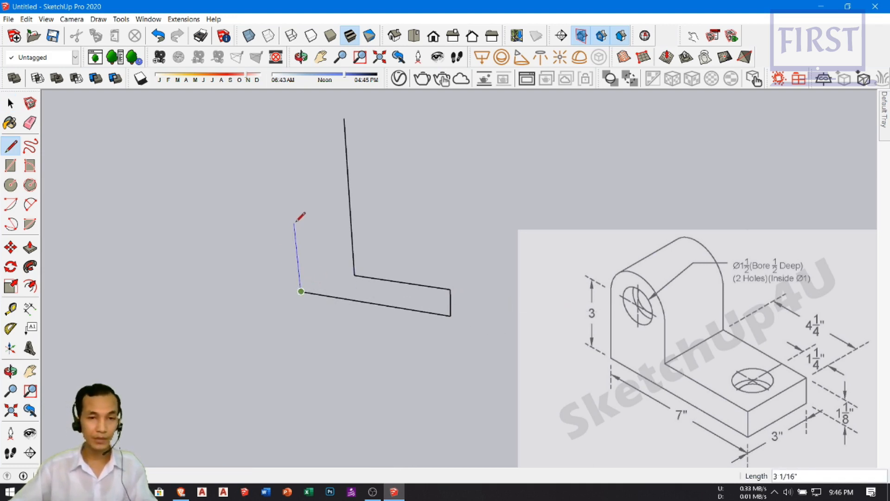
type("3")
key("Return")
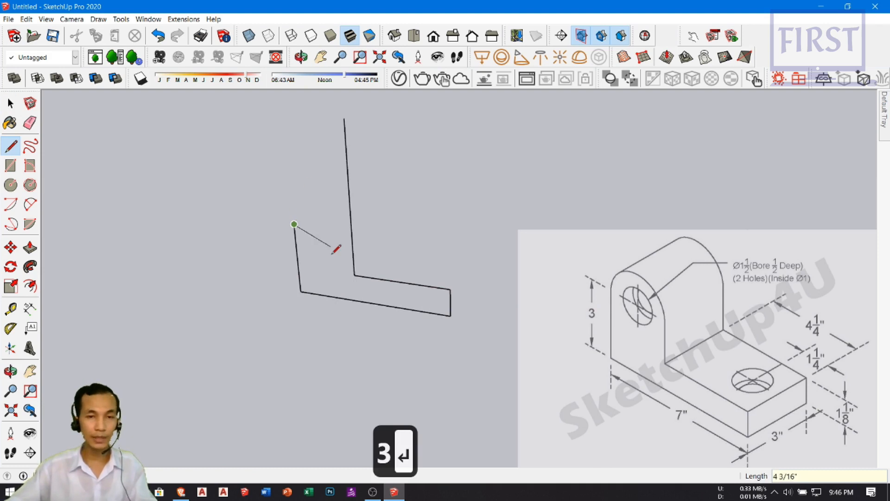
Close the L-shaped profile with a red-axis line of about 5" from the 3 vertical's upper end across the tall vertical
middle_click_drag(371, 223, 418, 221)
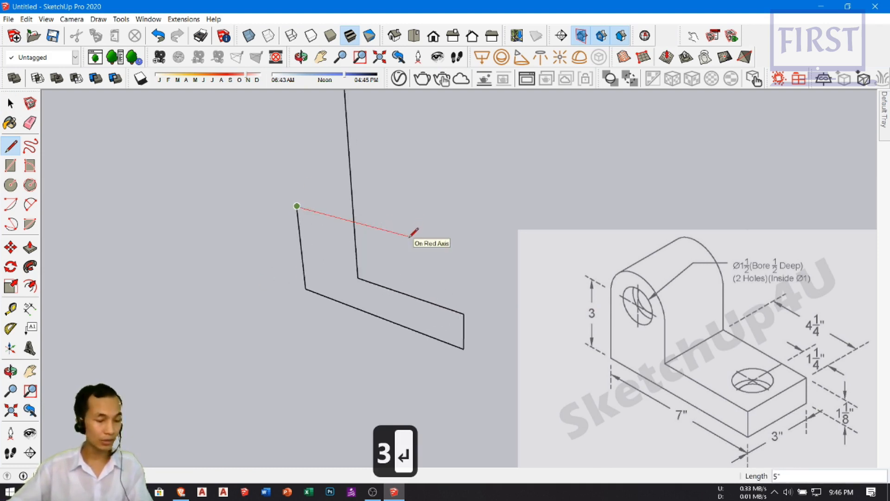
key("shift")
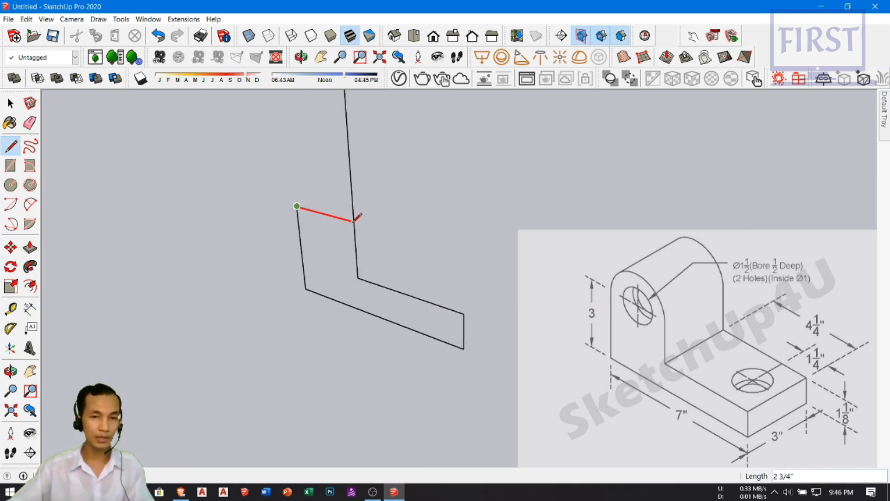
left_click(406, 228)
key("space")
key("e")
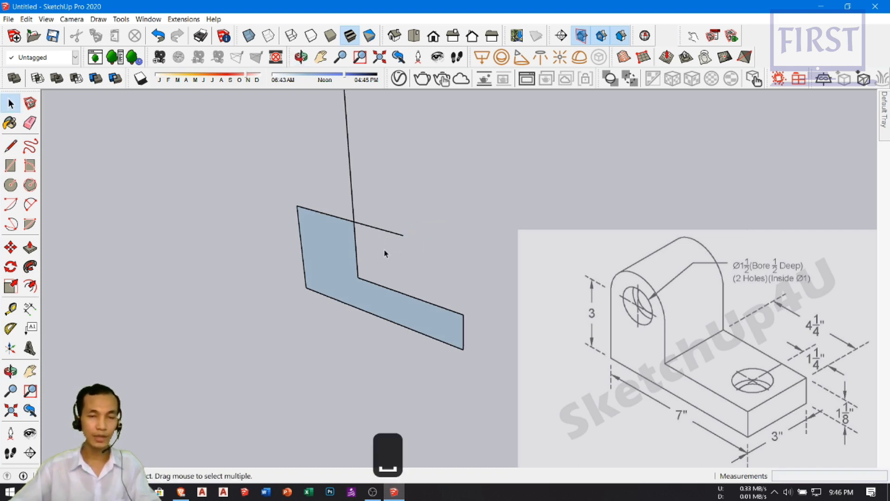
Erase the overshooting ends of the tall vertical and the upper red-axis line of the L-shaped profile
left_click_drag(368, 195, 341, 172)
key("space")
mouse_move(414, 272)
middle_mouse_down()
mouse_move(374, 282)
mouse_move(366, 318)
mouse_move(349, 303)
mouse_move(368, 290)
middle_mouse_up()
middle_click_drag(368, 290, 390, 259)
mouse_move(389, 259)
middle_mouse_down("shift")
mouse_move(414, 310)
mouse_move(393, 334)
mouse_move(378, 334)
middle_mouse_up("shift")
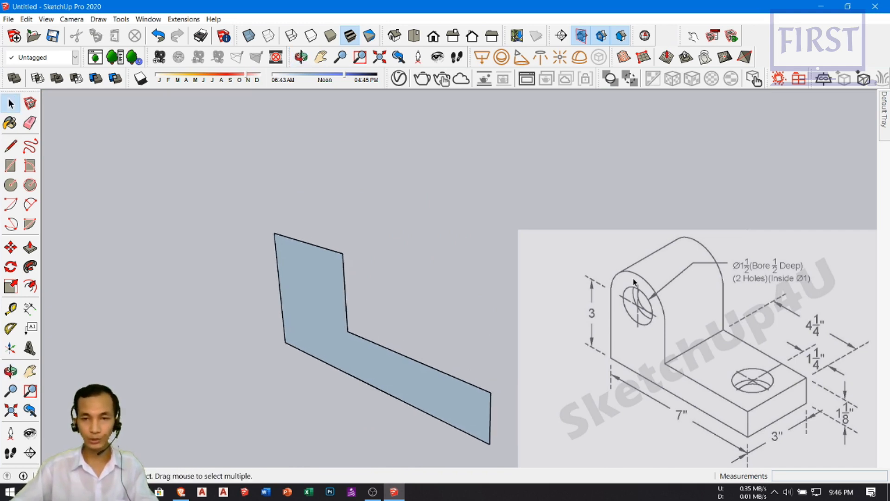
Draw a circle centred on the midpoint of the profile's upper edge, reaching its corner with a 1 3/8" radius
mouse_move(413, 297)
middle_mouse_down()
mouse_move(380, 310)
mouse_move(367, 269)
middle_mouse_up()
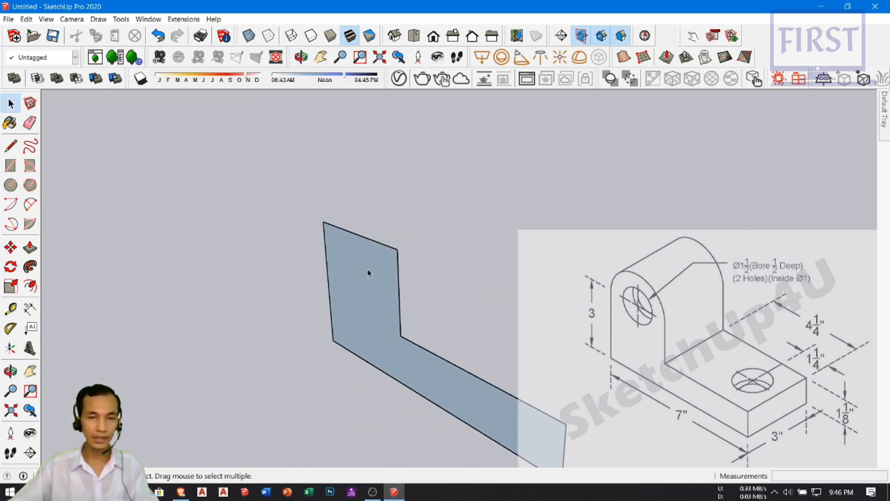
middle_click_drag(423, 291, 387, 304)
middle_click_drag(387, 303, 337, 283, "shift")
key("c")
scroll(273, 234, "up", 3)
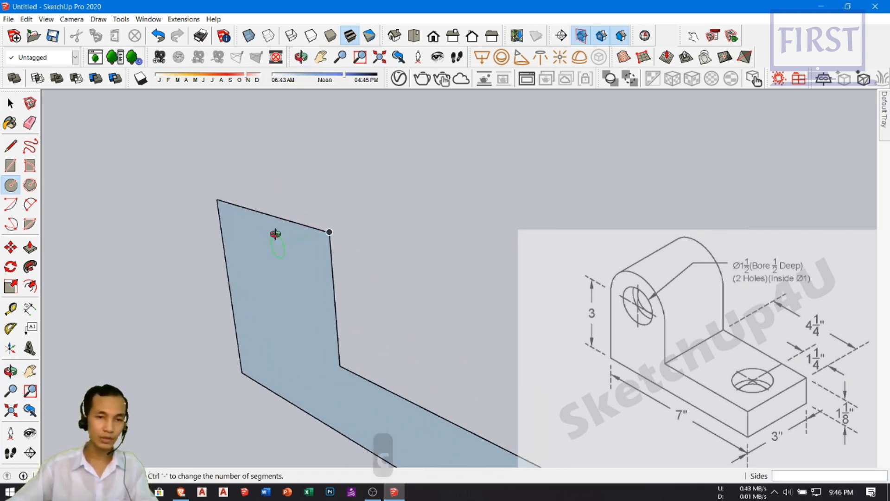
left_click(266, 227)
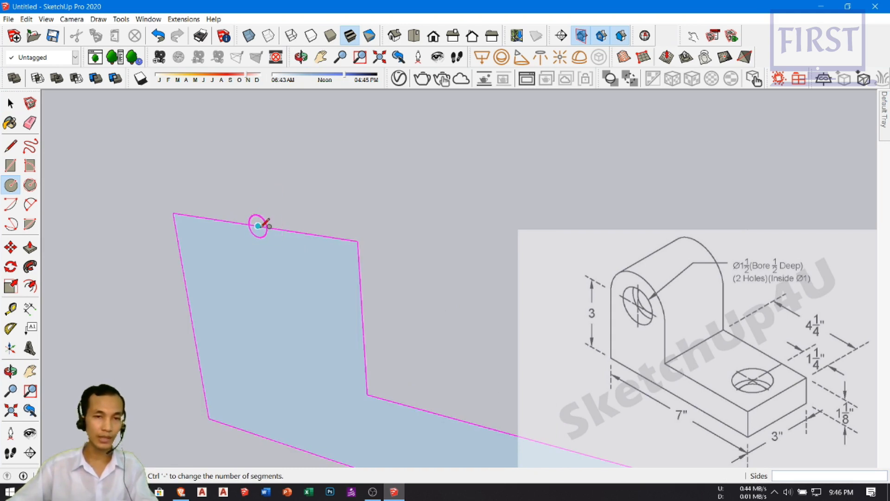
left_click(259, 226)
left_click(359, 240)
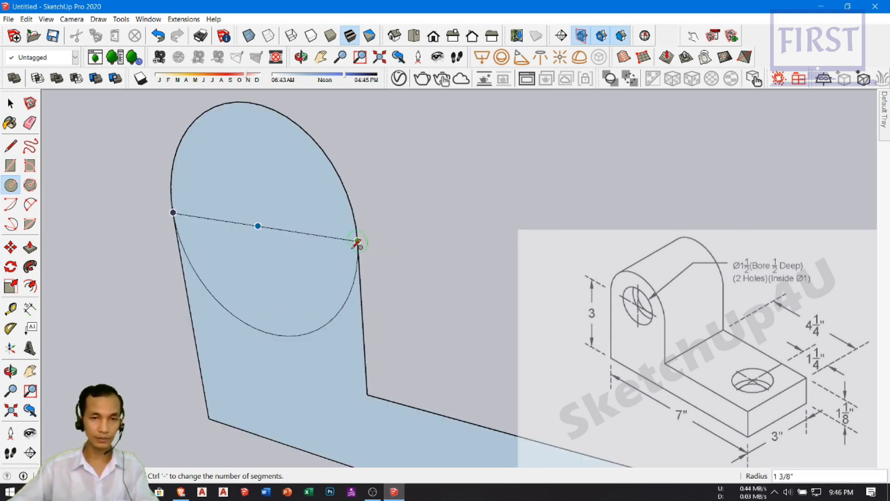
middle_click_drag(358, 241, 318, 279)
Erase the circle's lower half and the straight edge across it to leave a rounded upright
key("e")
scroll(298, 295, "down", 1)
mouse_move(299, 297)
middle_mouse_down()
mouse_move(315, 334)
mouse_move(261, 302)
mouse_move(292, 286)
mouse_move(251, 267)
middle_mouse_up()
scroll(312, 313, "down", 1)
scroll(311, 313, "down", 1)
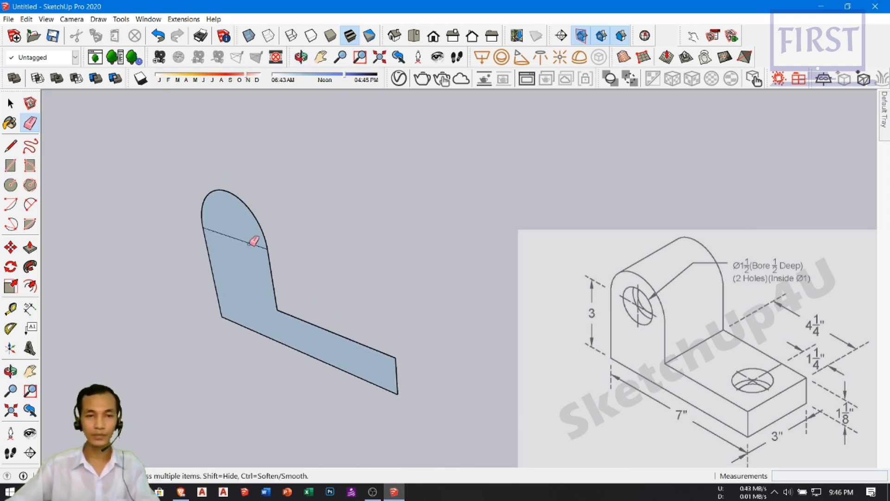
scroll(214, 278, "down", 2)
key("space")
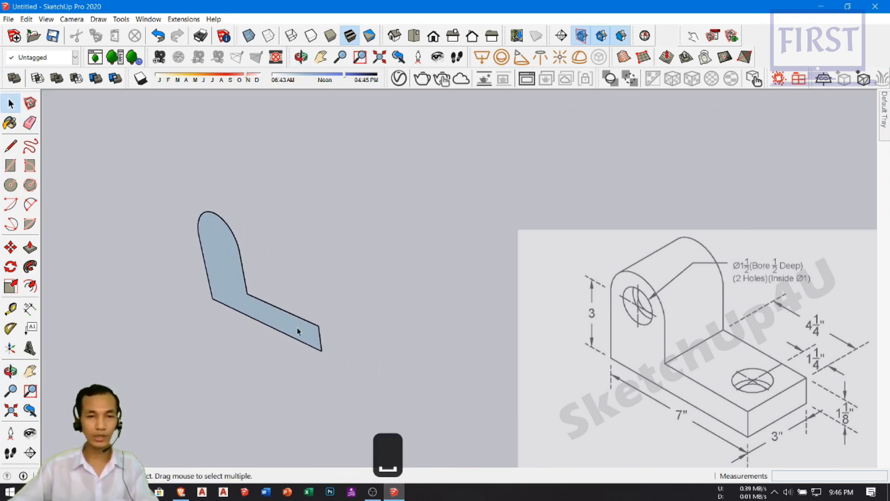
Extrude the rounded L-shaped profile 3" with Push/Pull
middle_click_drag(299, 332, 246, 278)
left_click(248, 283)
scroll(249, 283, "up", 2)
key("p")
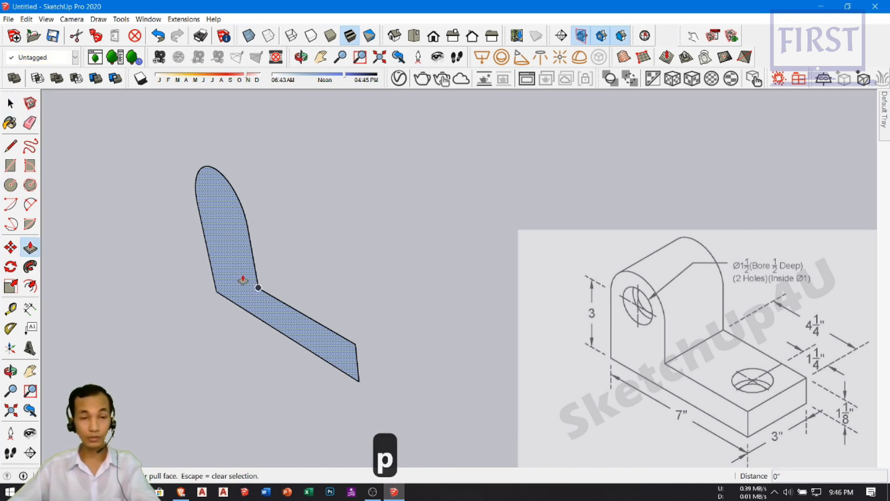
left_click(241, 277)
type("3")
key("Return")
key("space")
Draw a 0.75" radius circle on the upright's front face, centred on the rounded end's arc centre
middle_click_drag(298, 242, 292, 322)
scroll(260, 303, "up", 2)
scroll(296, 320, "up", 3)
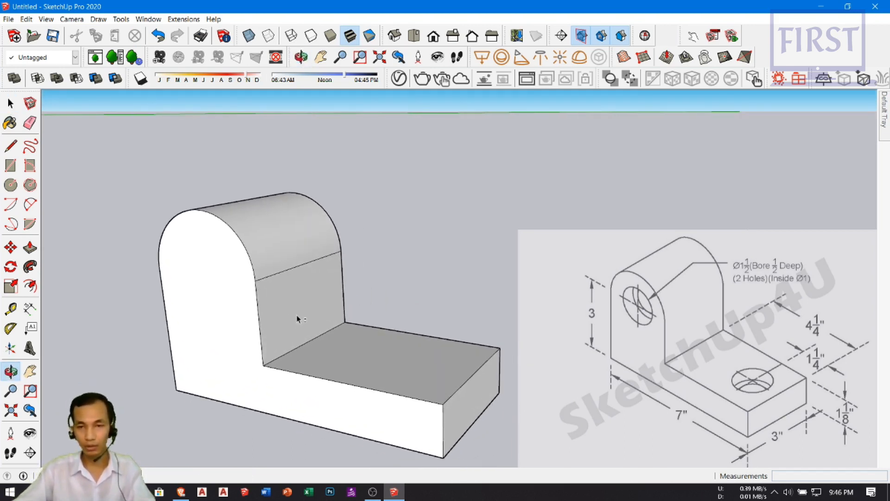
key("space")
middle_click(550, 340)
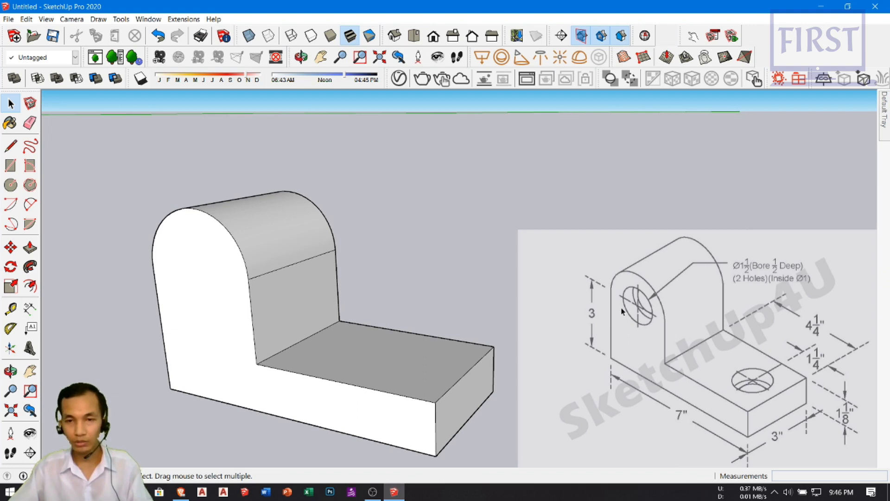
middle_click_drag(537, 340, 415, 350)
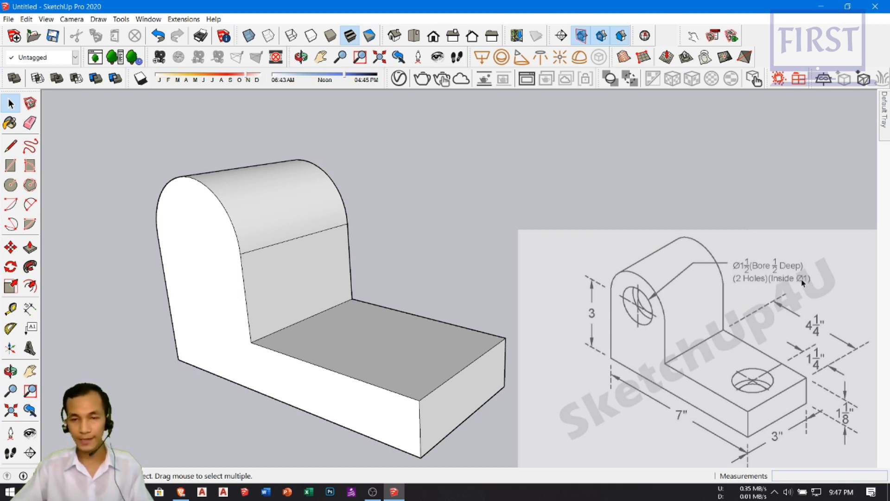
scroll(286, 255, "down", 3)
middle_click_drag(297, 261, 359, 277, "shift")
scroll(286, 273, "up", 2)
middle_click_drag(288, 280, 269, 285, "shift")
scroll(273, 280, "up", 2)
scroll(278, 284, "up", 1)
key("c")
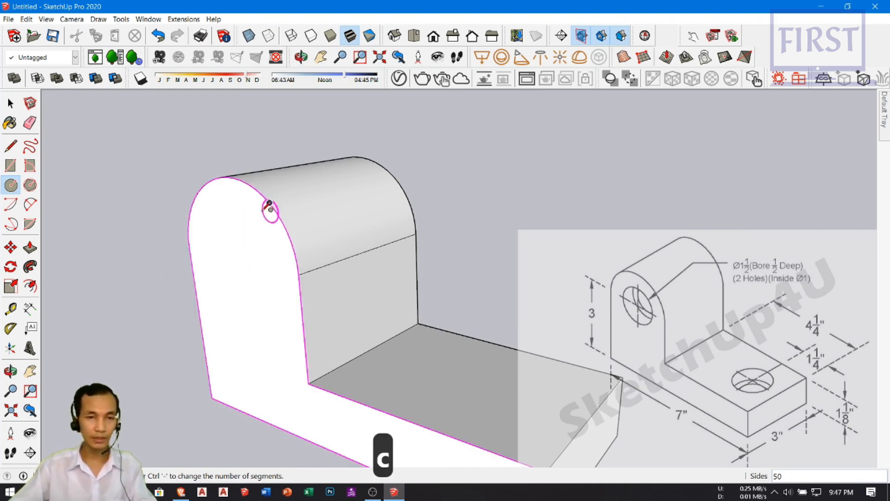
left_click(240, 260)
middle_click_drag(260, 287, 264, 296)
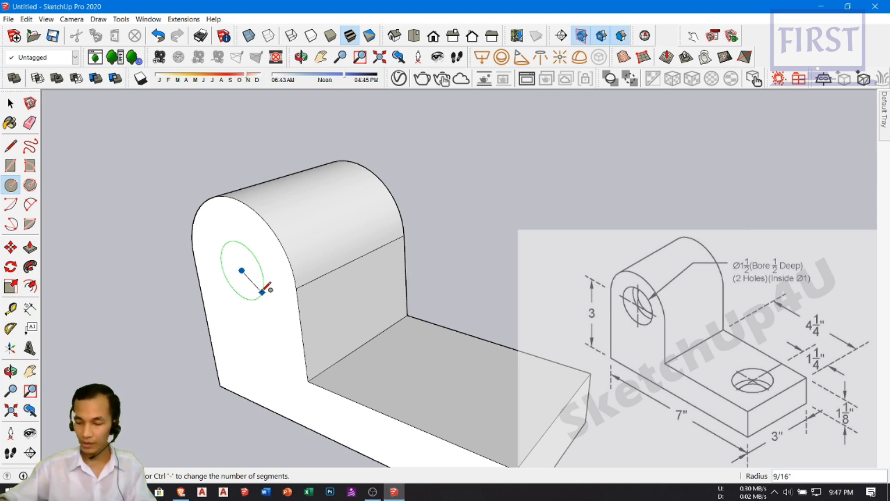
type(".75")
key("Return")
key("space")
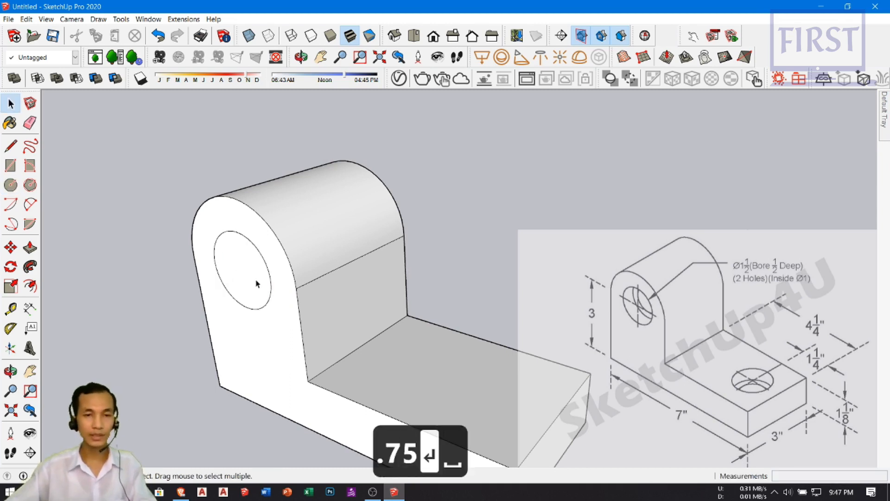
Draw a concentric 0.5" radius circle inside the circle on the upright's front face
scroll(256, 283, "up", 2)
key("c")
scroll(253, 260, "up", 3)
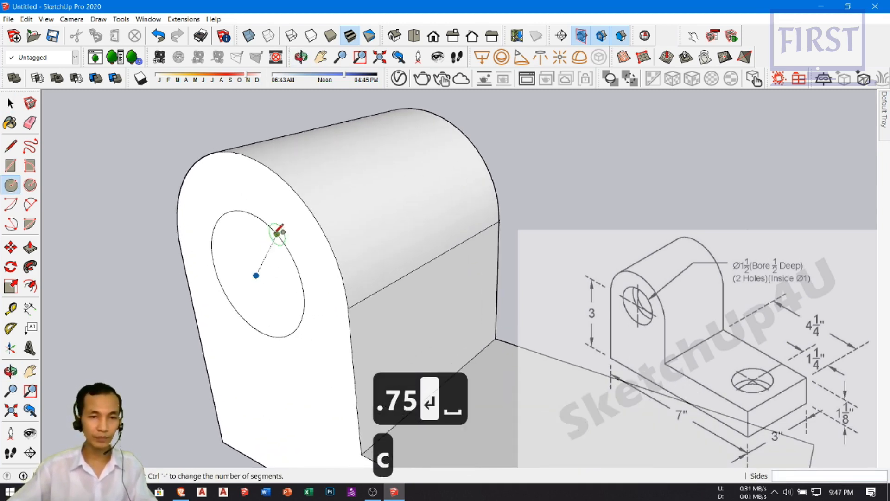
left_click(256, 276)
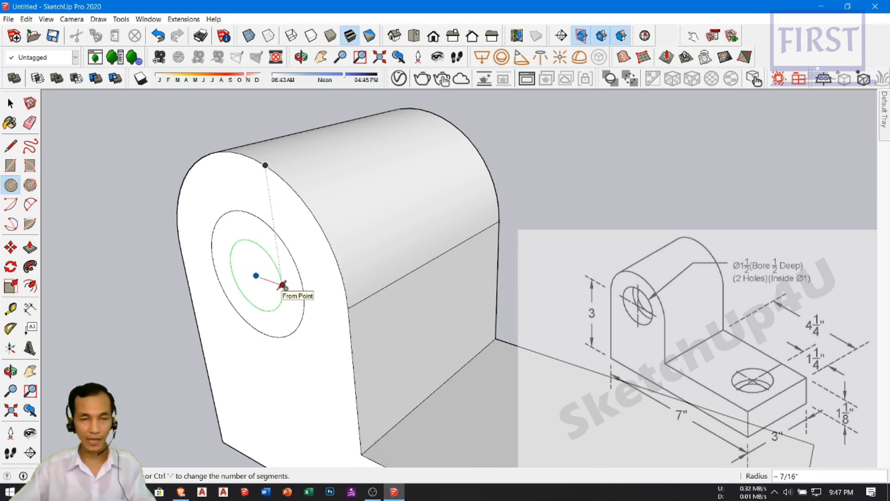
type(".5")
key("Return")
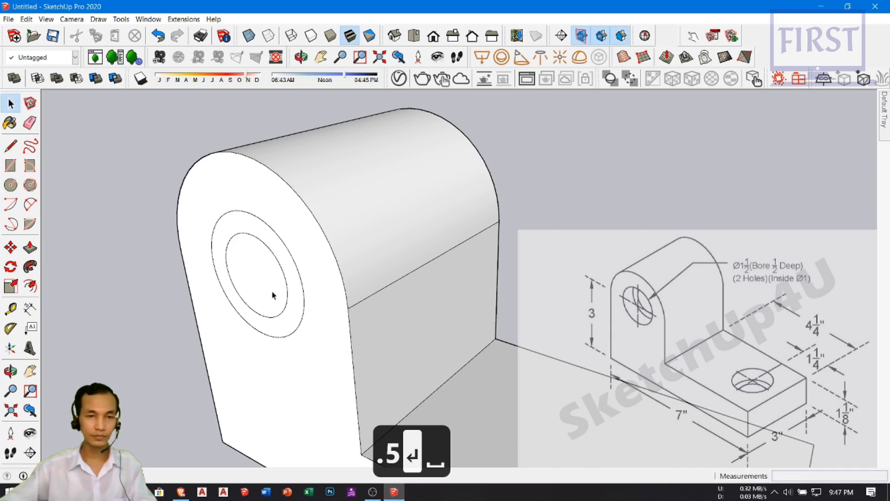
key("space")
Push the inner circle through the full thickness of the upright to cut the hole
scroll(244, 290, "down", 3)
scroll(243, 291, "down", 2)
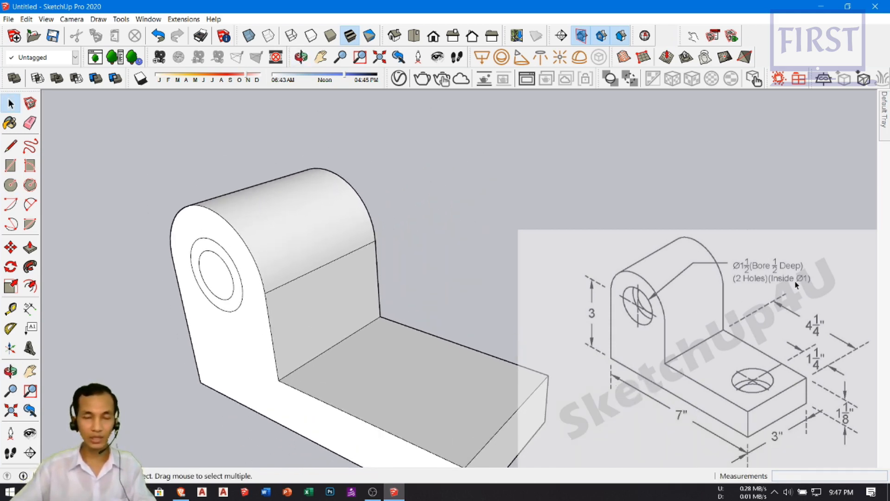
left_click(215, 277)
key("p")
left_click(214, 278)
key("space")
middle_click_drag(374, 248, 233, 270)
middle_click_drag(228, 349, 204, 350, "shift")
key("space")
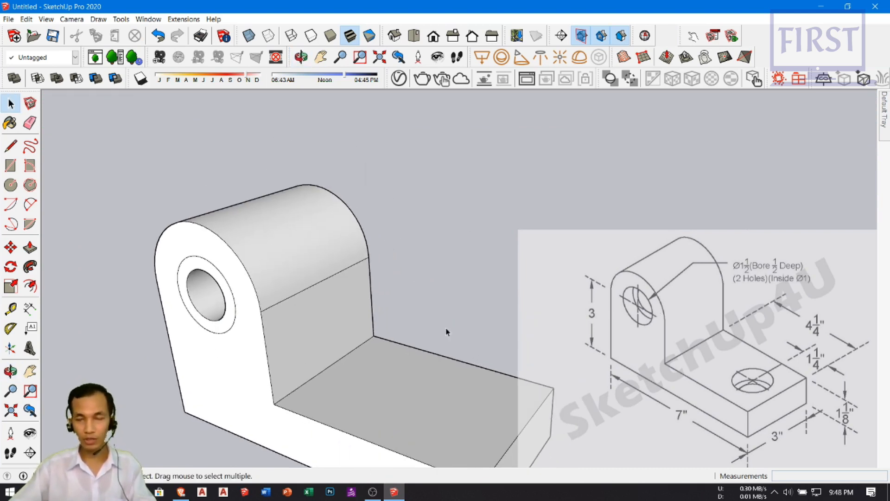
Push the ring around the upright's hole 0.5" inward to form the counterbore
scroll(234, 340, "up", 2)
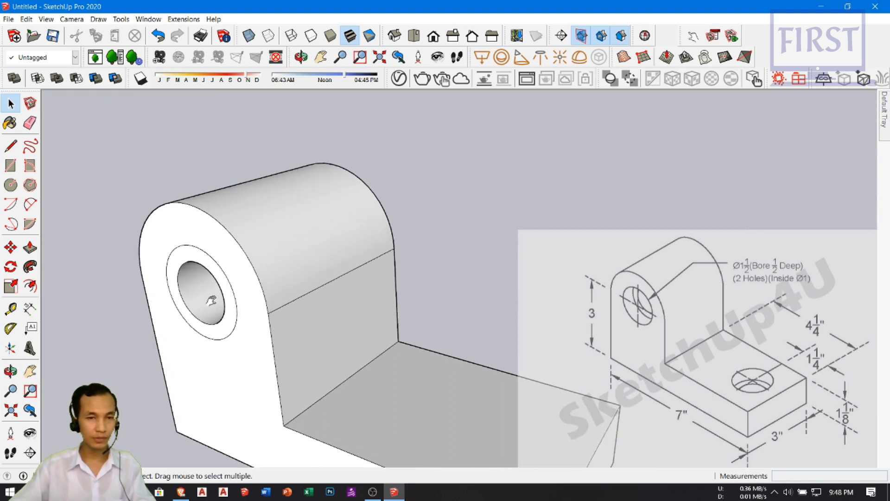
scroll(235, 338, "up", 2)
left_click(237, 337)
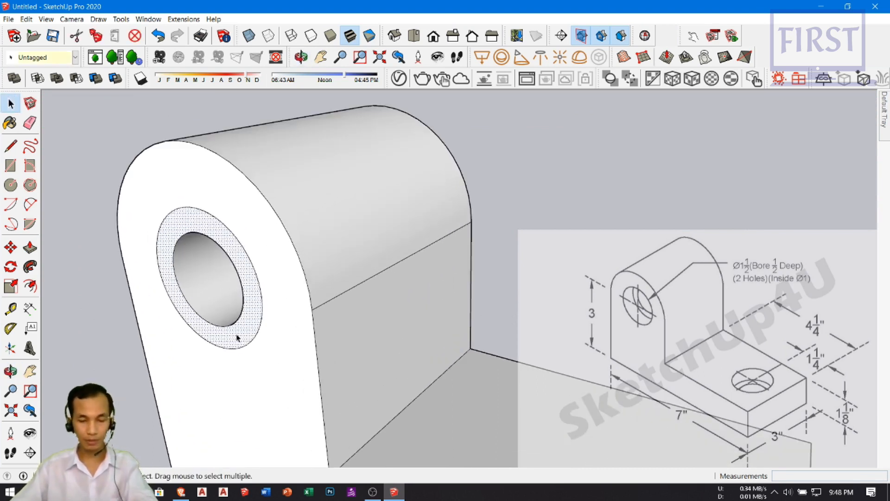
key("p")
left_click(238, 341)
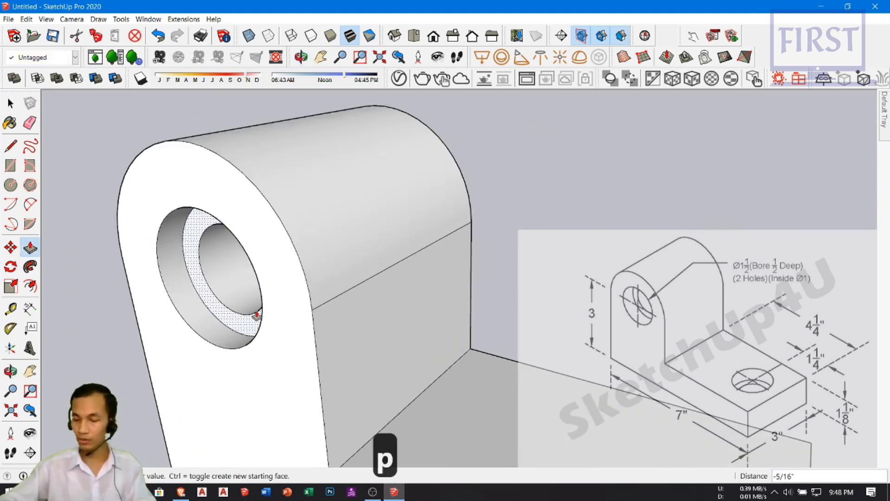
type(".5")
key("Return")
key("space")
Place a guide line on the base's upper face, 1.25" in from its free end edge
middle_click_drag(258, 315, 241, 236)
middle_click_drag(253, 230, 185, 220)
middle_click_drag(444, 149, 385, 278, "shift")
middle_click_drag(385, 278, 371, 404, "shift")
scroll(340, 304, "up", 3)
scroll(341, 304, "down", 2)
middle_click_drag(370, 404, 351, 426)
mouse_move(351, 427)
middle_mouse_down("shift")
mouse_move(368, 356)
mouse_move(355, 370)
mouse_move(320, 362)
mouse_move(342, 356)
middle_mouse_up("shift")
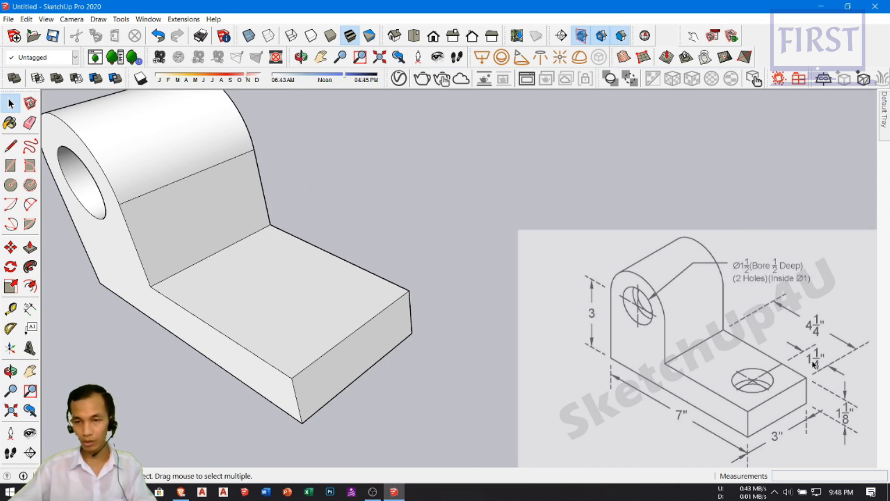
scroll(333, 332, "up", 2)
key("t")
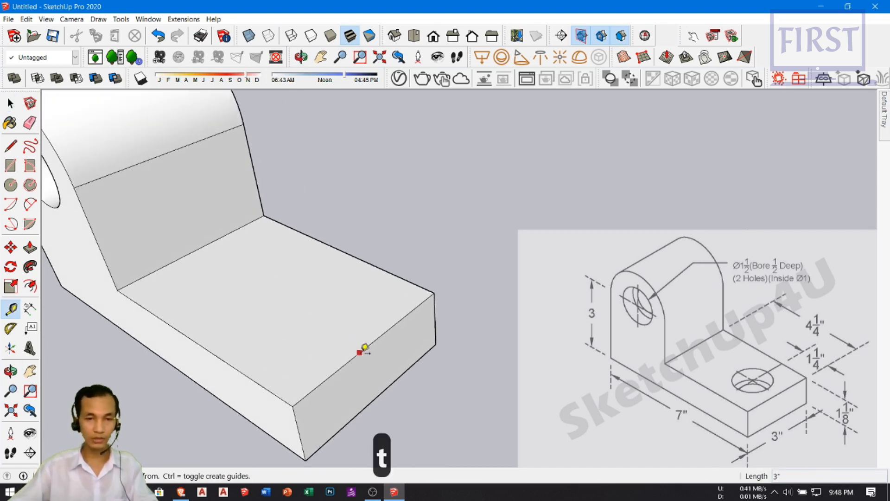
left_click(360, 353)
type("1.25")
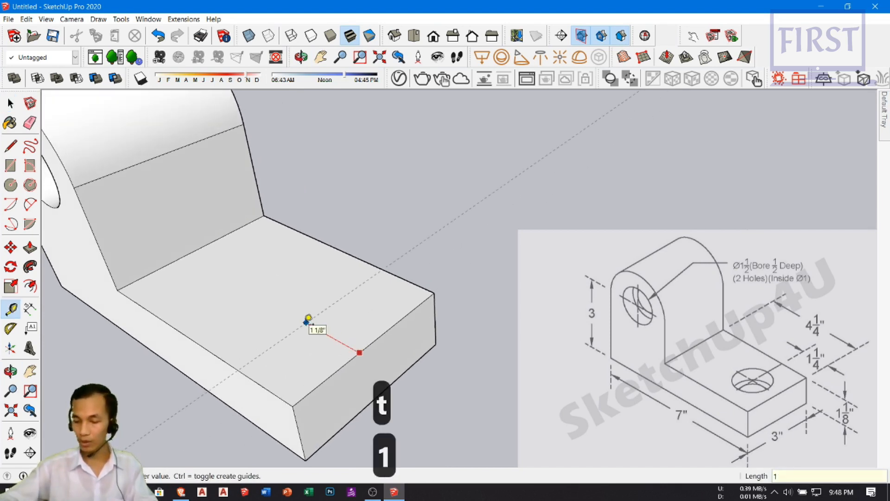
key("Return")
key("space")
Draw a 0.75" radius circle on the base's upper face, centred on the guide line midway across the base
middle_click_drag(298, 345, 347, 311)
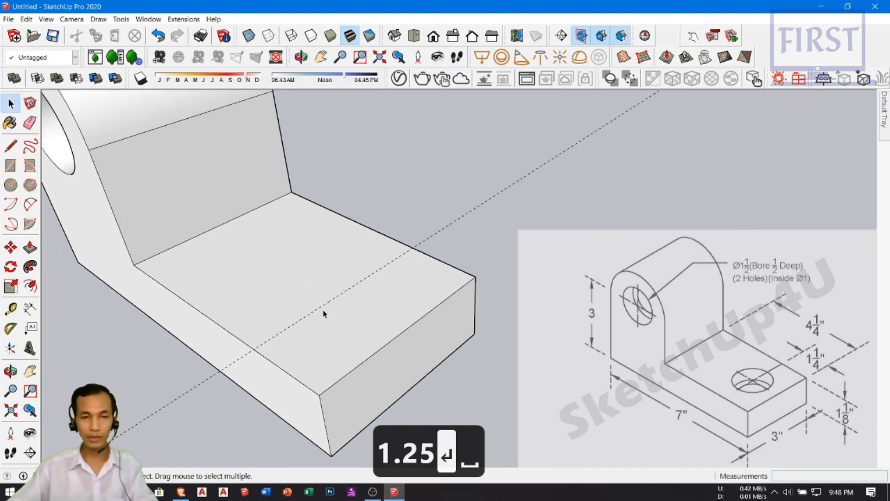
key("c")
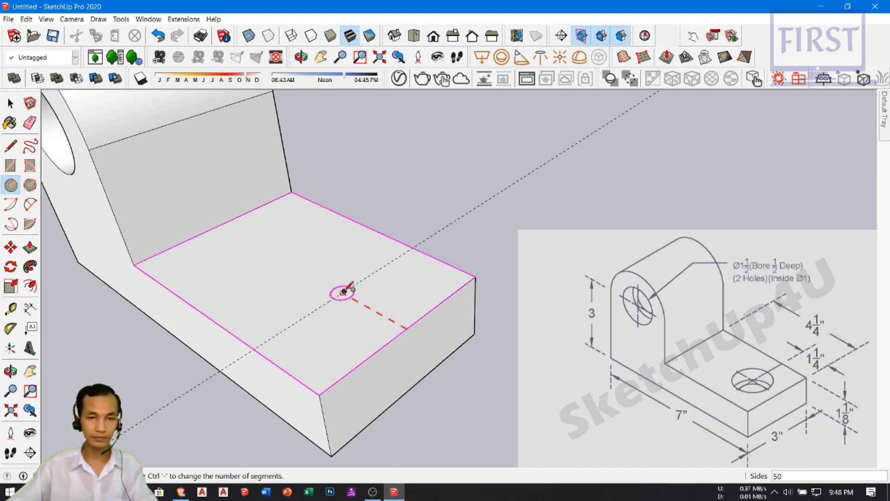
left_click(343, 291)
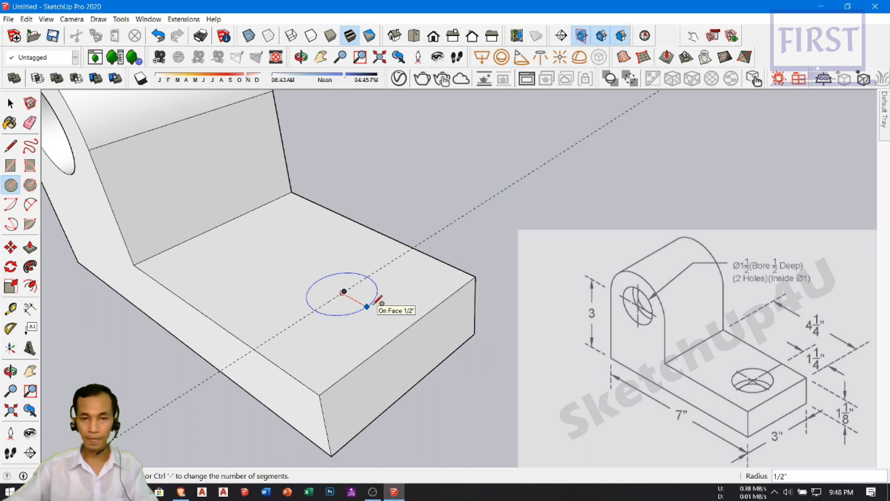
type(".75")
key("Return")
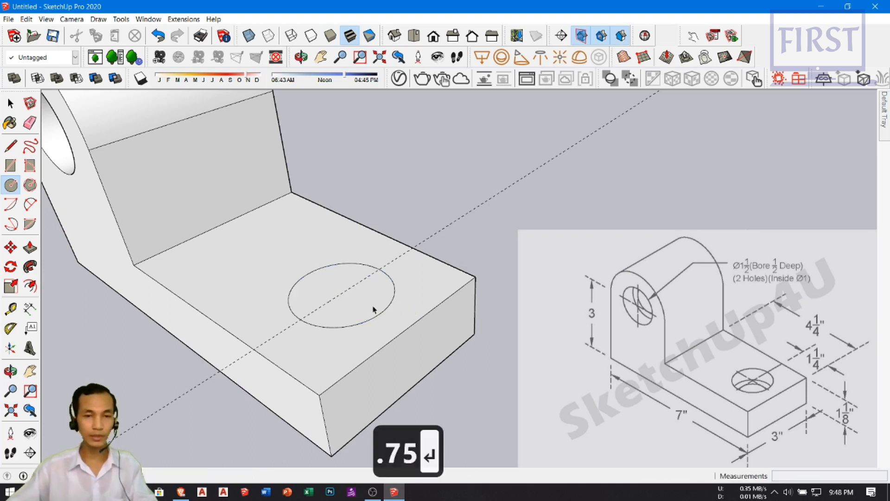
key("space")
Draw a concentric 0.5" radius circle inside the base's circle and erase the guide line
scroll(378, 302, "up", 2)
key("c")
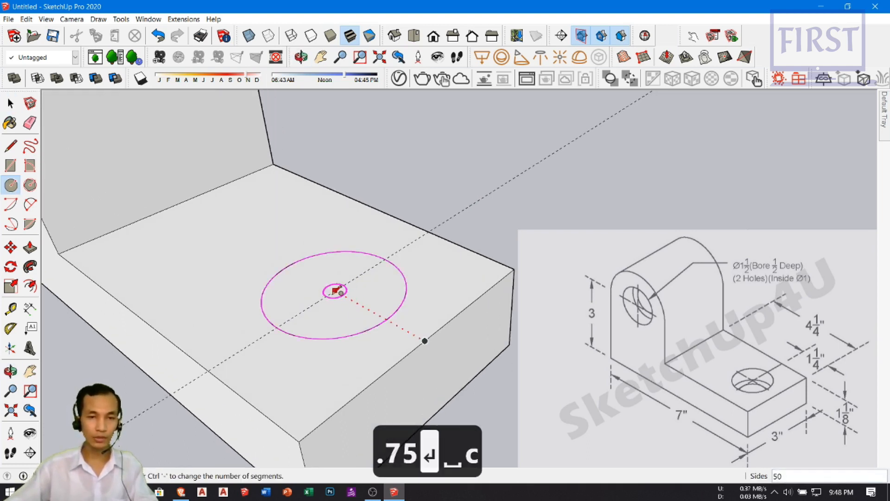
left_click(335, 290)
type(".5")
key("Return")
key("space")
key("e")
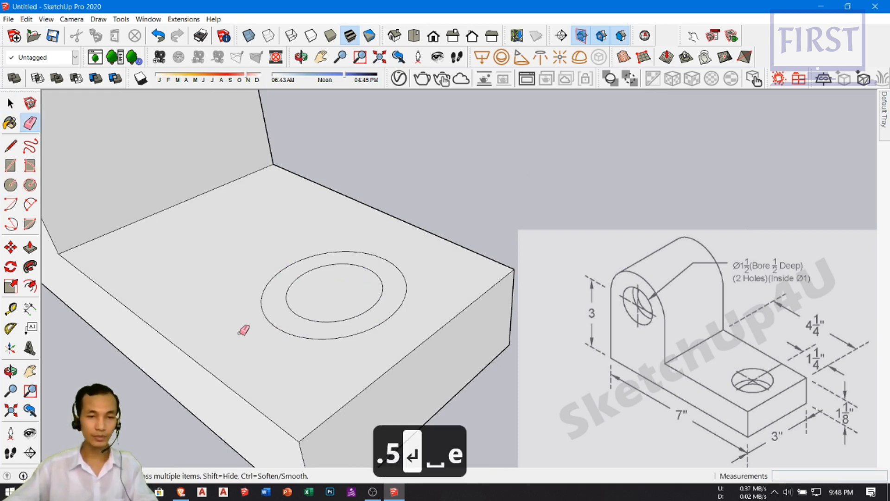
middle_click_drag(243, 330, 338, 311)
Push the base's inner circle down 1 1/8" through the full plate thickness to cut the hole
key("space")
left_click(370, 275)
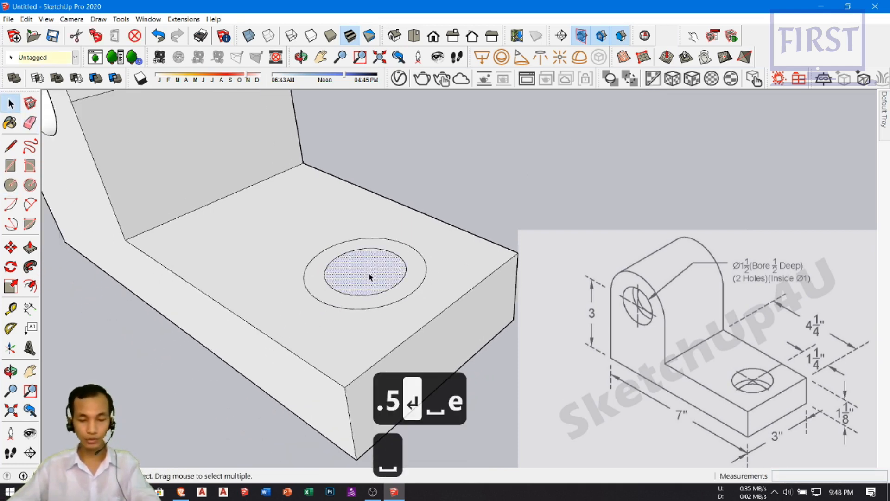
key("p")
middle_click_drag(424, 327, 482, 325)
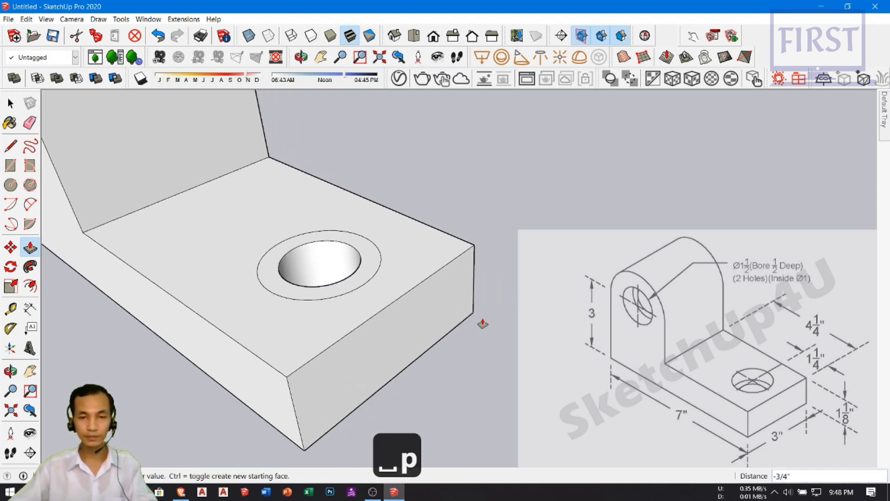
left_click(473, 314)
middle_click_drag(417, 314, 409, 332)
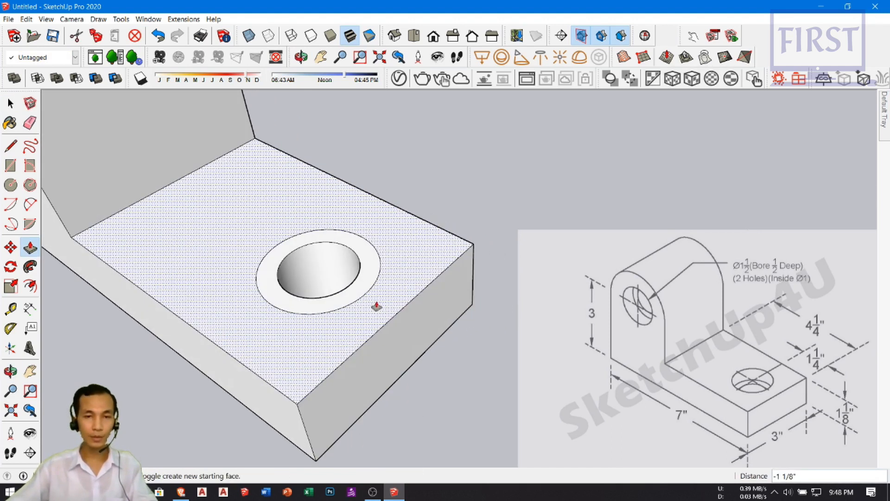
key("space")
Push the ring around the base's hole down 0.5" to form the counterbore
left_click(370, 273)
key("p")
left_click(370, 274)
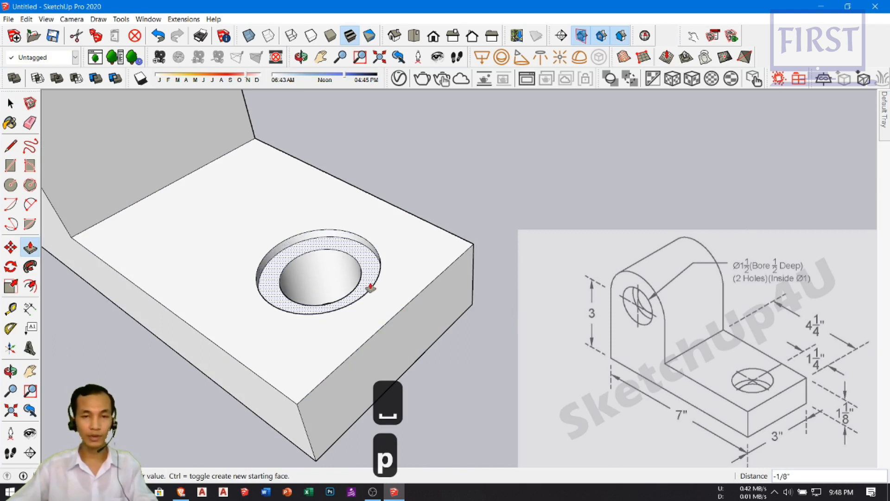
type(".5")
key("Return")
middle_click_drag(370, 295, 283, 347)
key("space")
key("space")
scroll(282, 365, "up", 2)
scroll(291, 347, "up", 2)
middle_click_drag(305, 304, 325, 273)
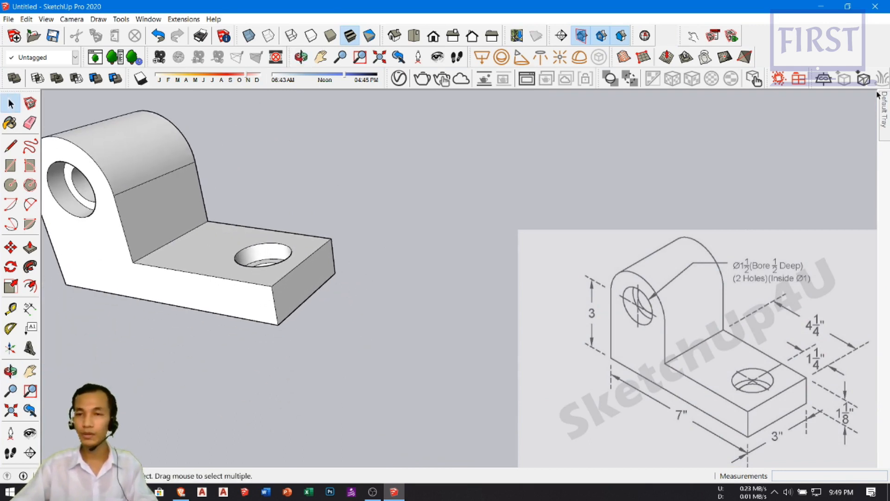
Remove the current bracket drawing watermark from the style
mouse_move(885, 119)
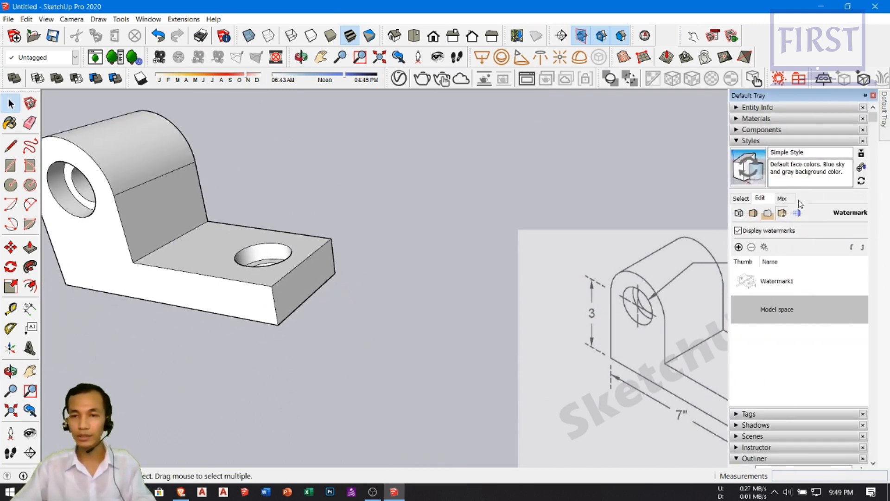
left_click(783, 287)
left_click(751, 247)
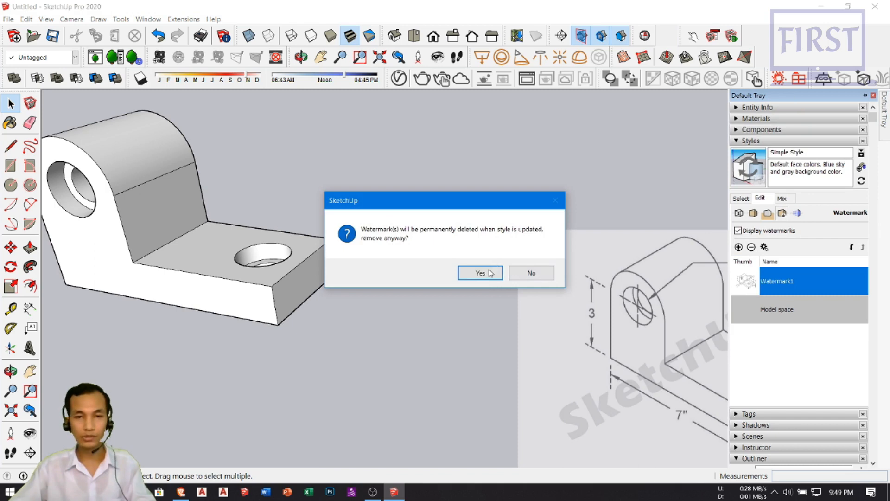
left_click(480, 272)
Add 8.jpg as a new watermark displayed as an overlay
mouse_move(884, 124)
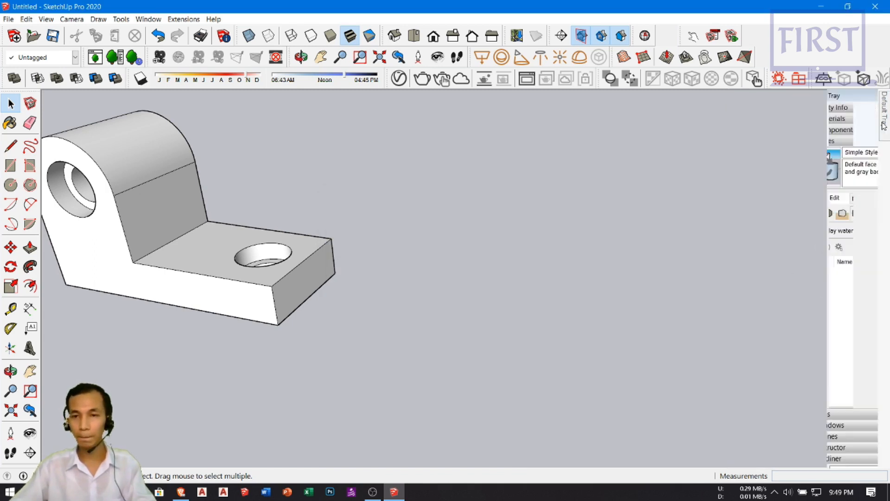
left_click(739, 247)
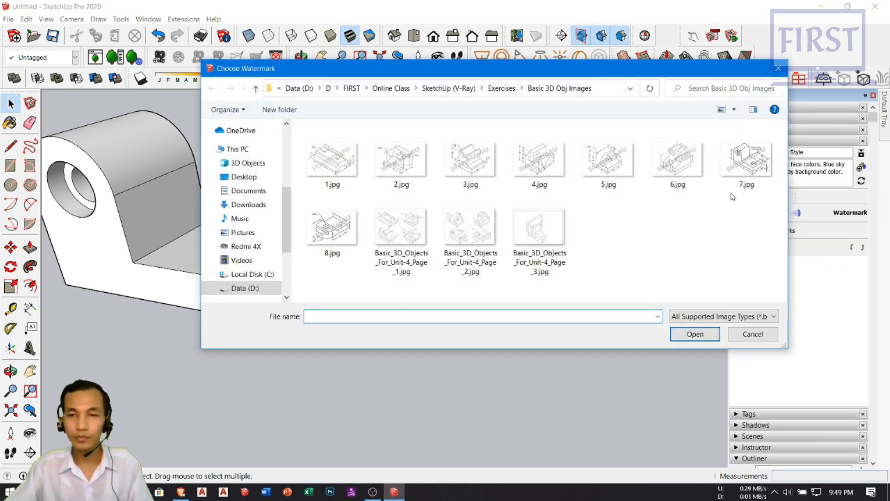
left_click(327, 229)
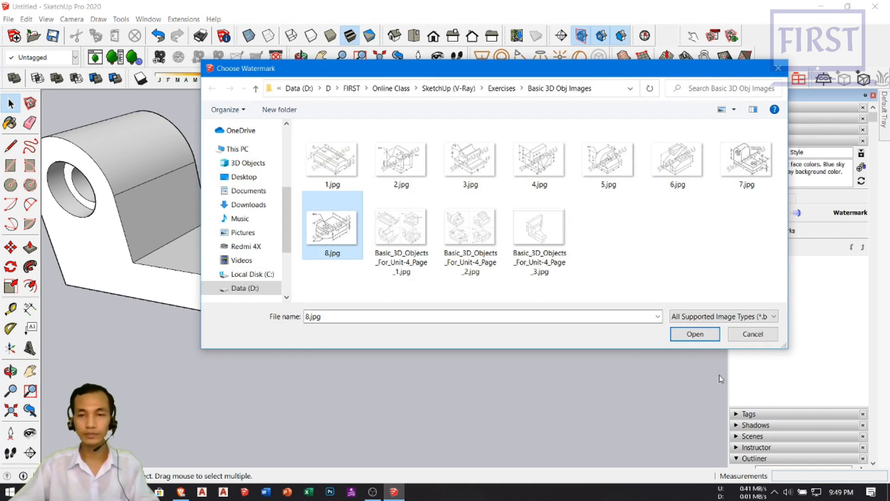
left_click(695, 333)
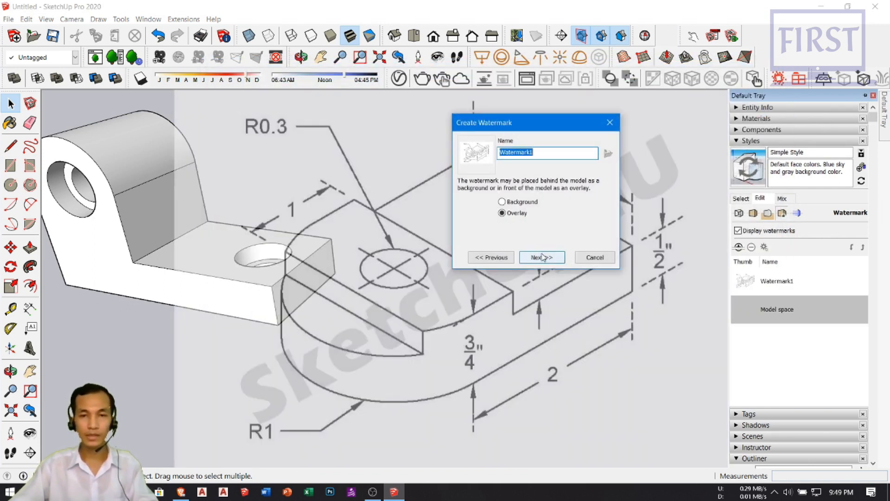
left_click(543, 257)
left_click(548, 258)
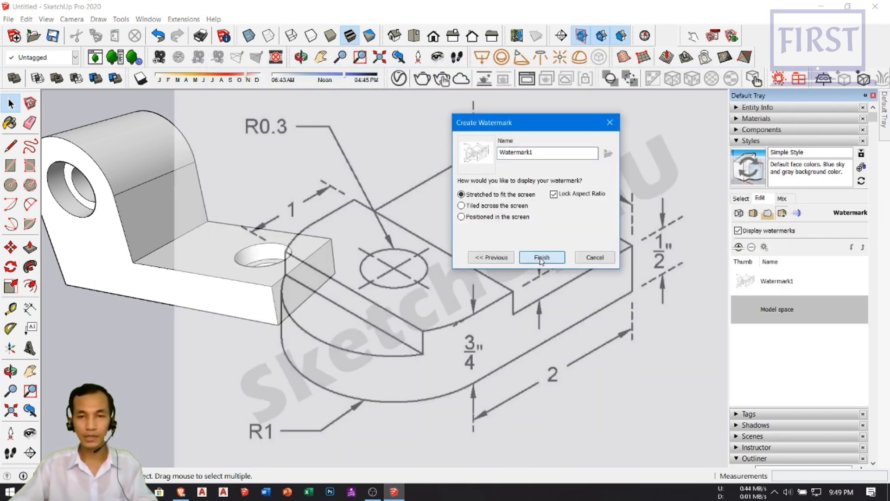
Position the new watermark in the screen's lower-right corner at a slightly reduced scale and finish creating it
left_click(489, 217)
left_click(587, 217)
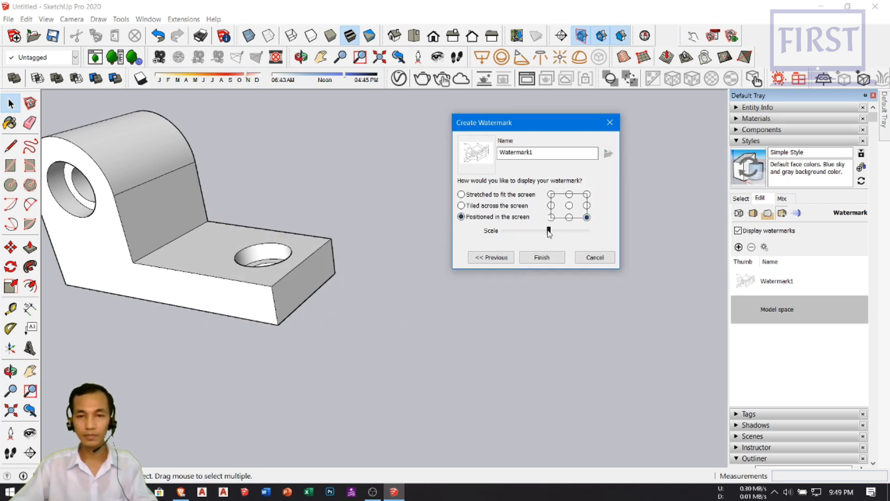
left_click(549, 232)
left_click_drag(544, 235, 544, 234)
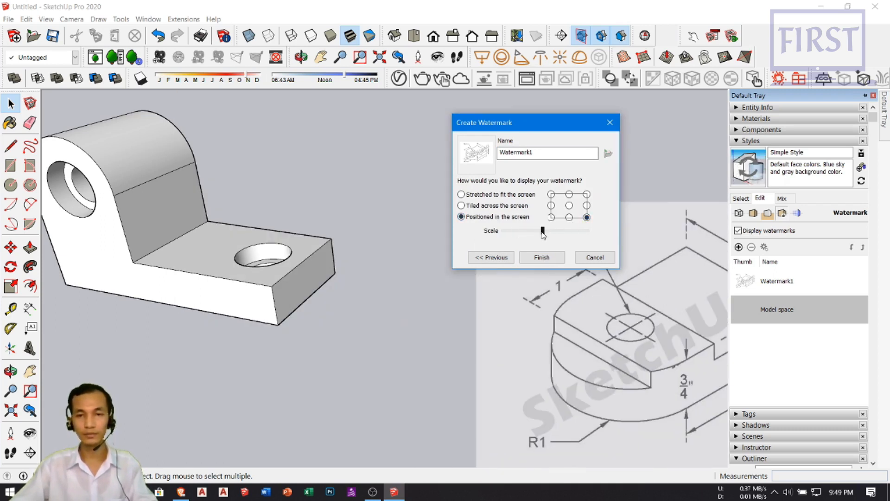
left_click(553, 260)
Draw a 2" by 2" square on the ground in an empty area away from the finished bracket
scroll(412, 321, "down", 2)
middle_click_drag(415, 318, 193, 322)
scroll(378, 352, "down", 2)
middle_click_drag(241, 356, 205, 357, "shift")
middle_click_drag(263, 371, 372, 371)
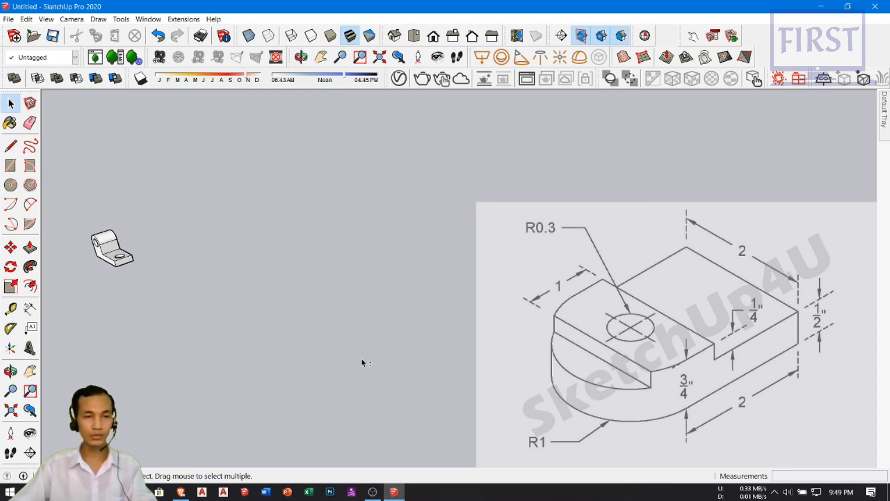
middle_click_drag(285, 341, 306, 351)
key("r")
left_click(304, 391)
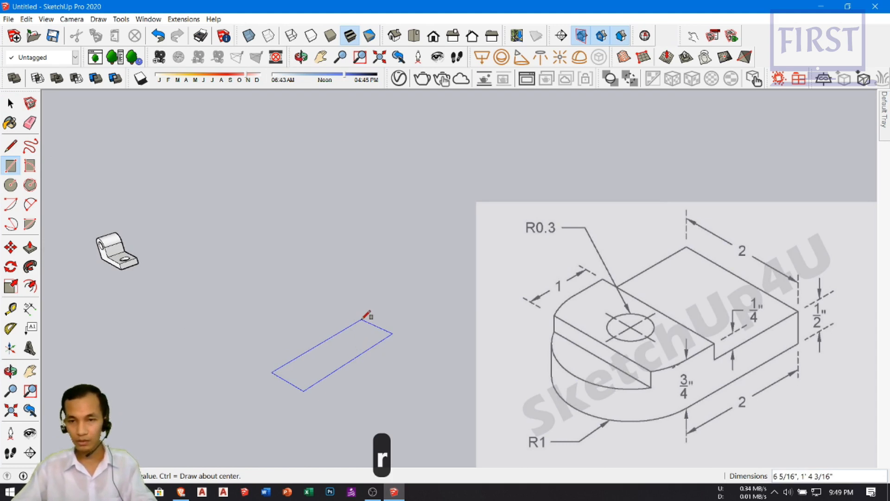
type("2,2")
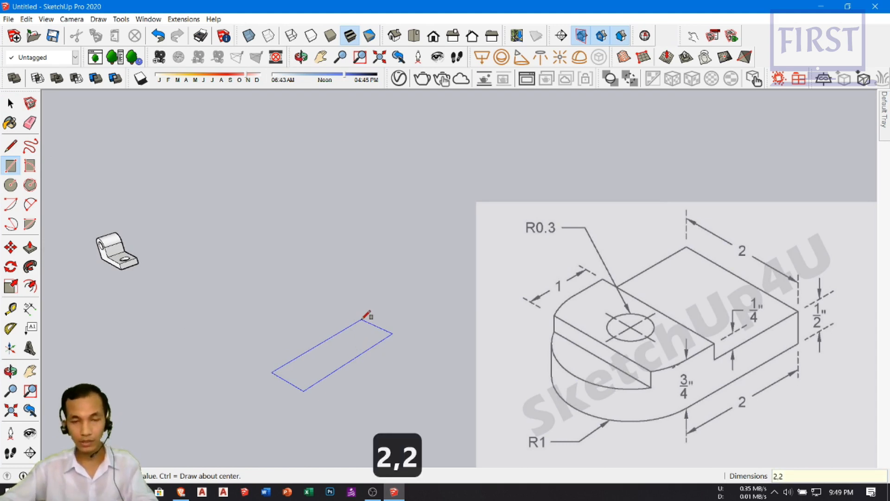
key("Return")
key("space")
scroll(336, 377, "up", 8)
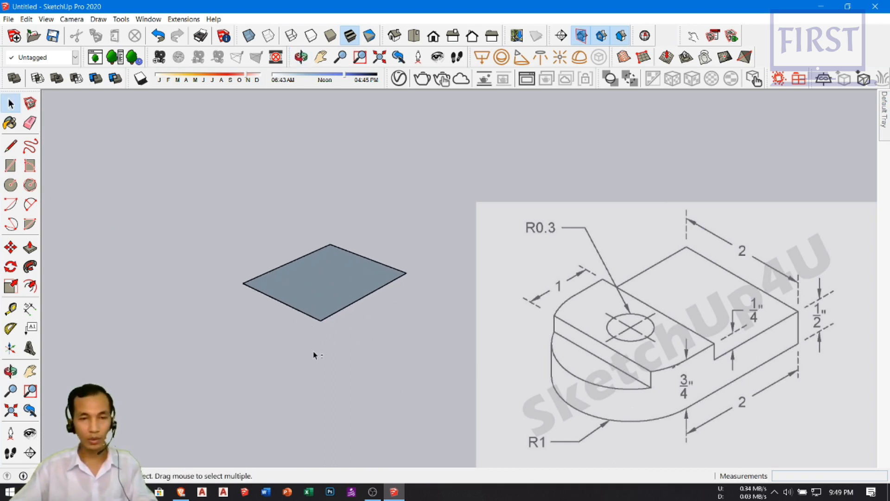
Draw a circle centred on the midpoint of one edge of the square, with its radius reaching the edge's corner
key("c")
scroll(287, 292, "up", 3)
left_click(288, 289)
left_click(374, 324)
Erase the shared straight edge and the arc inside the square to leave a single round-ended face
key("e")
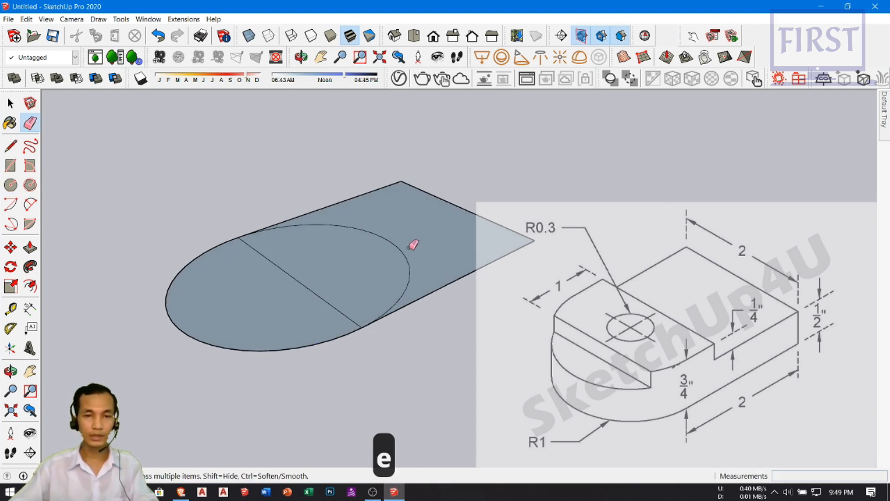
left_click(315, 294)
left_click(407, 267)
key("space")
scroll(314, 332, "down", 3)
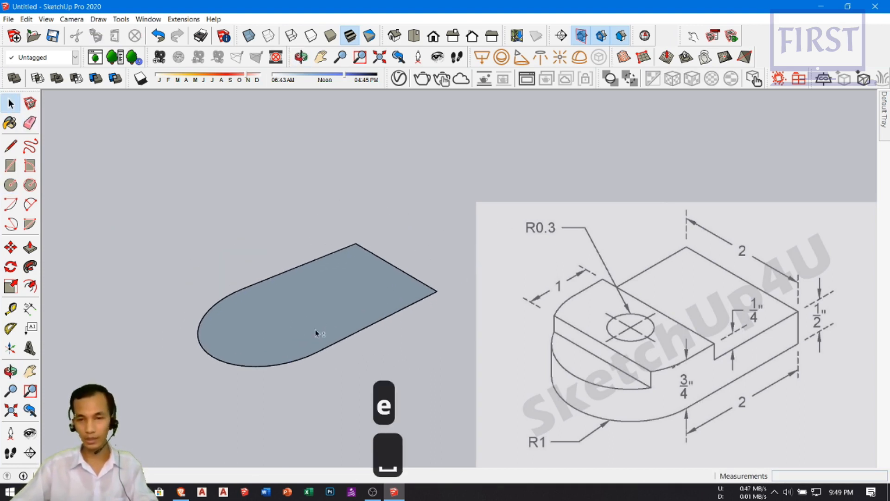
scroll(319, 340, "up", 1)
mouse_move(319, 338)
middle_mouse_down()
mouse_move(336, 313)
mouse_move(314, 341)
middle_mouse_up()
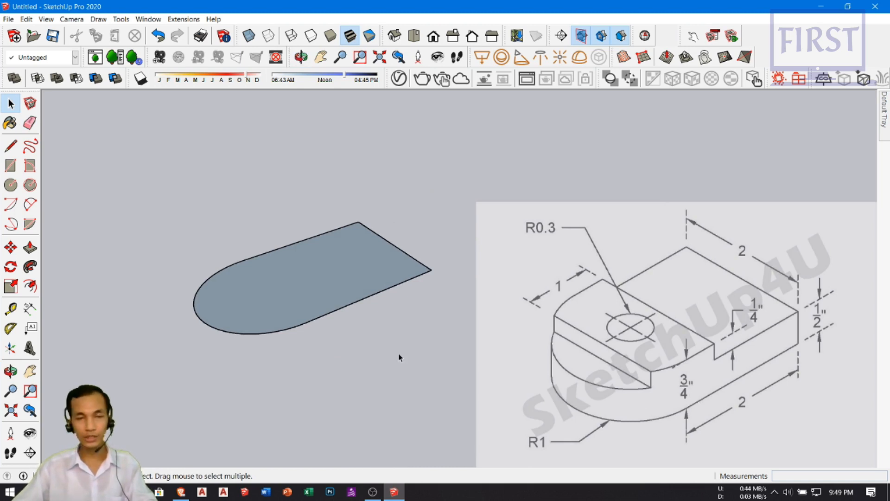
Extrude the round-ended face up 3/4"
left_click(304, 290)
key("p")
left_click(297, 290)
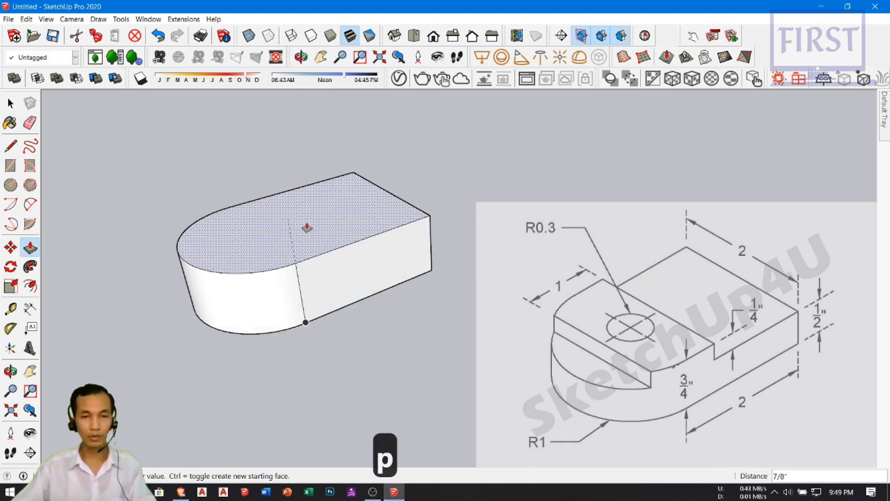
type("3/4")
key("Return")
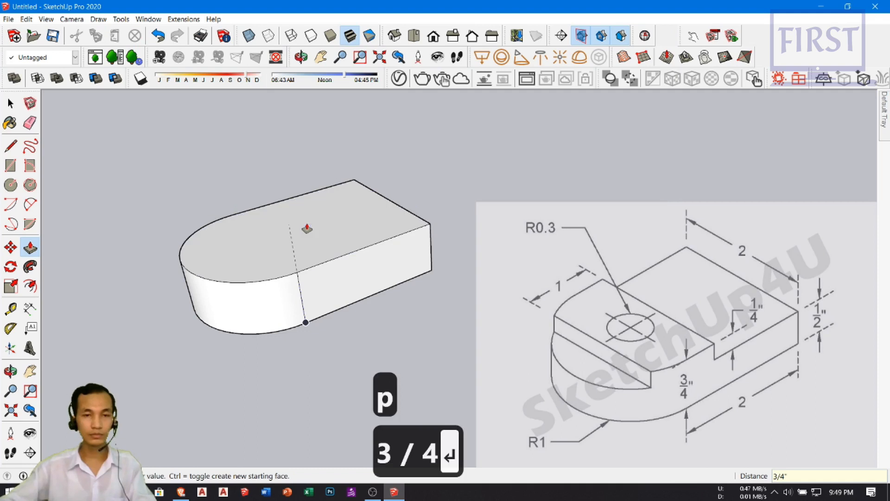
key("space")
middle_click_drag(307, 238, 342, 312)
key("space")
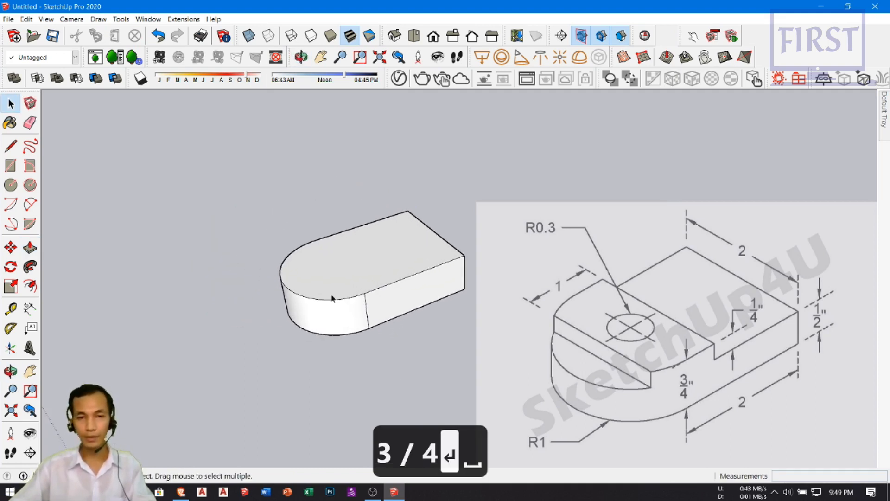
Draw a line across the upper face between the two points where the rounded end meets the straight sides
scroll(358, 318, "up", 3)
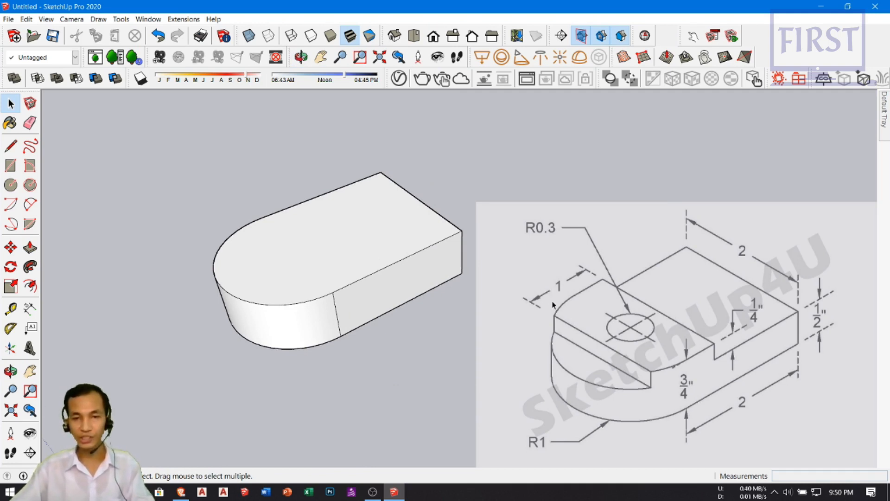
scroll(381, 370, "up", 2)
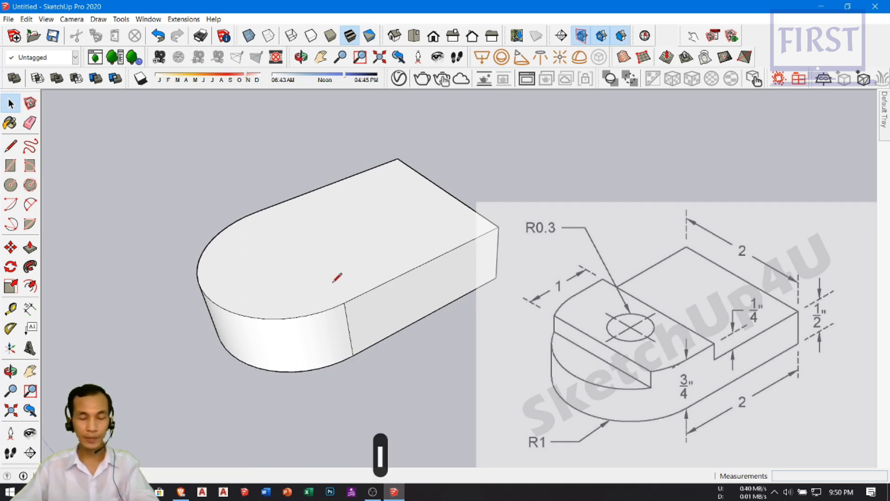
scroll(331, 297, "up", 2)
key("l")
left_click(343, 317)
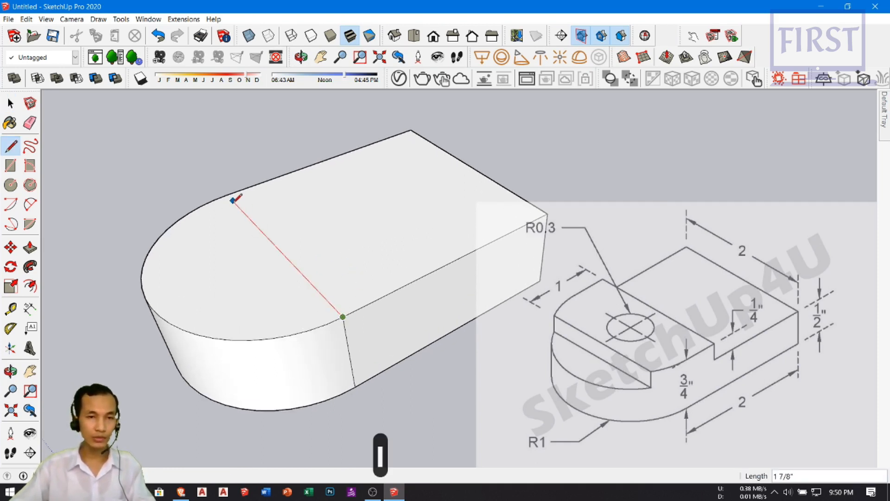
left_click(228, 194)
key("space")
scroll(304, 268, "up", 1)
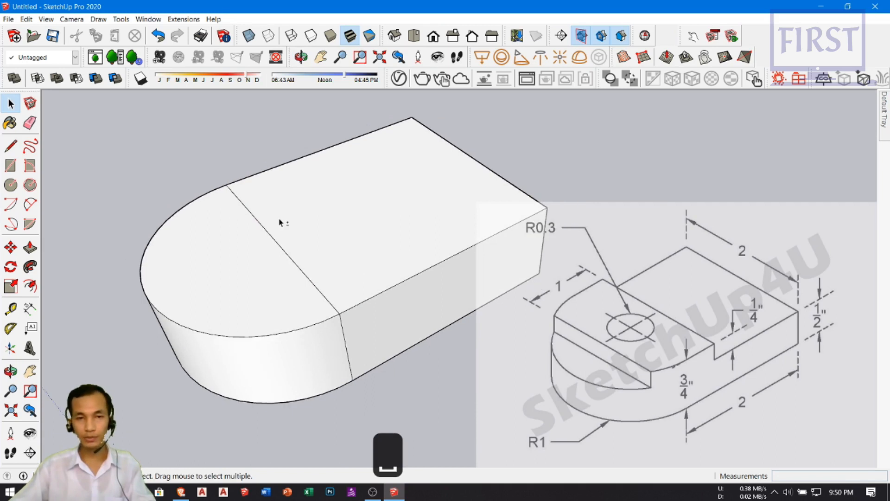
Place guide lines on the upper face 0.5" to either side of the cross line
middle_click_drag(280, 223, 267, 221, "shift")
key("t")
left_click(268, 248)
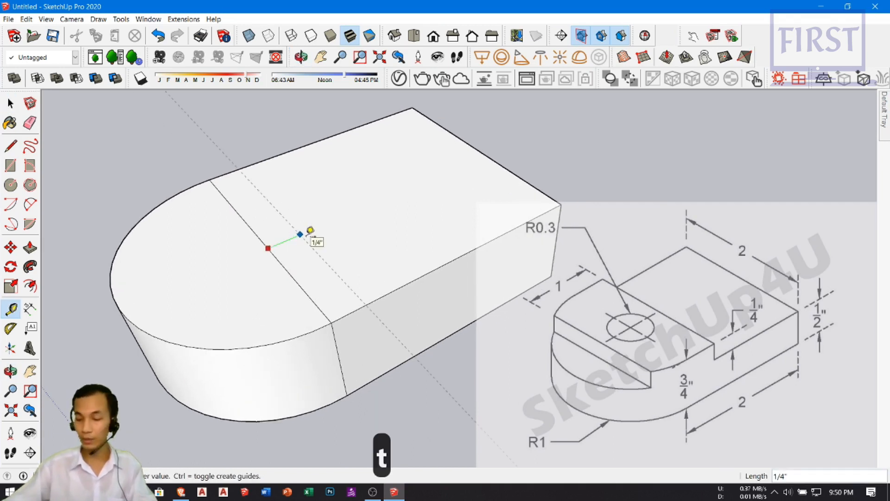
type(".5")
key("Return")
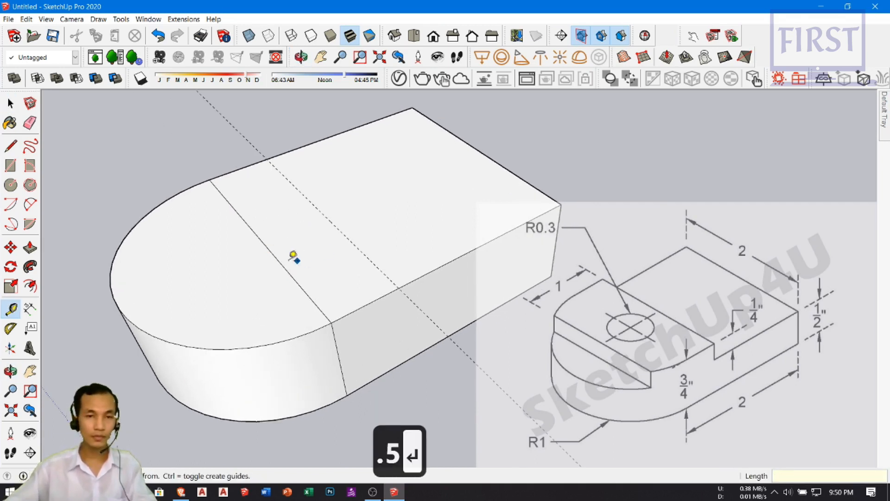
left_click(273, 254)
type(".5")
key("Return")
key("space")
scroll(250, 312, "down", 1)
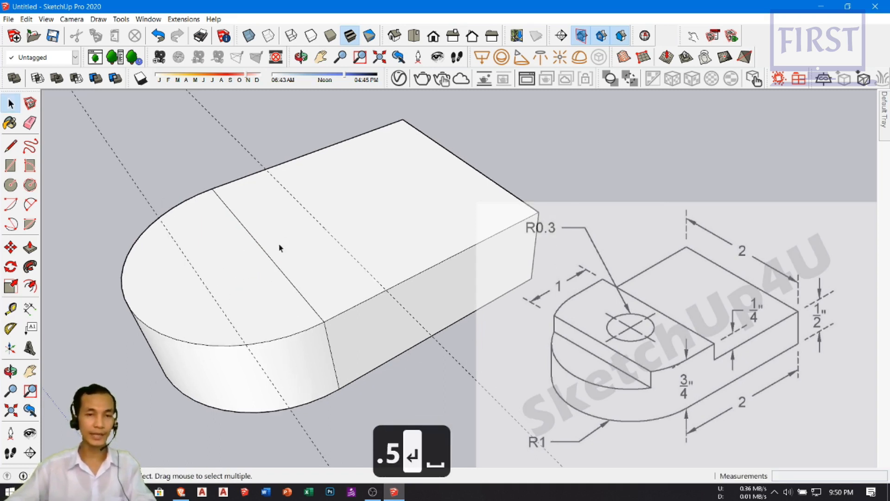
Draw an edge across the upper face along the guide line on the square-end side
scroll(279, 247, "down", 1)
key("l")
left_click(342, 284)
scroll(277, 204, "up", 1)
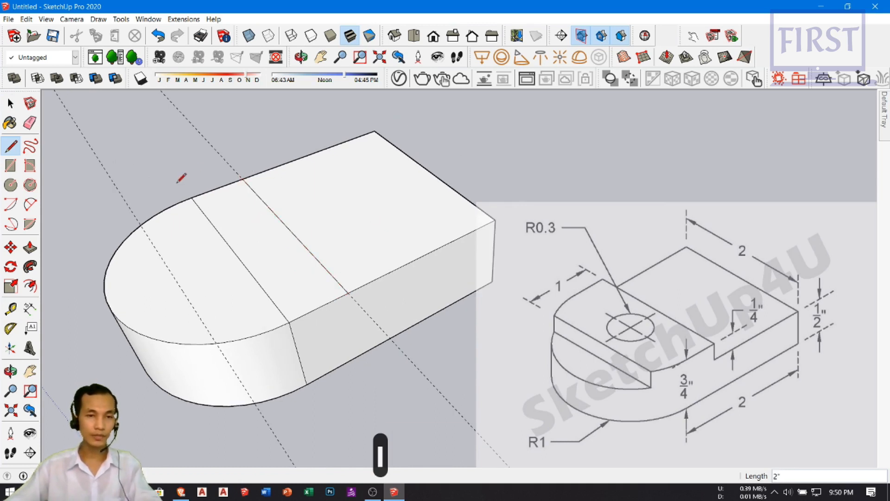
key("Escape")
Draw an edge across the rounded end of the upper face along the other guide line
scroll(242, 364, "up", 1)
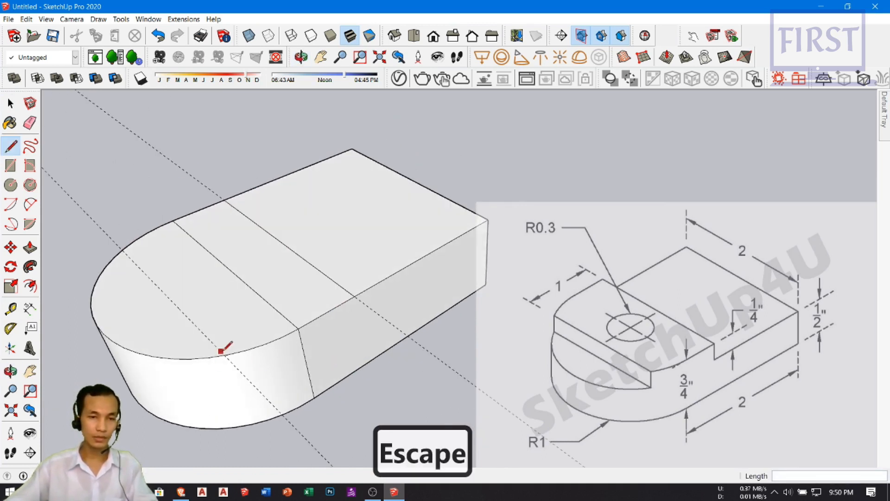
scroll(229, 349, "up", 5)
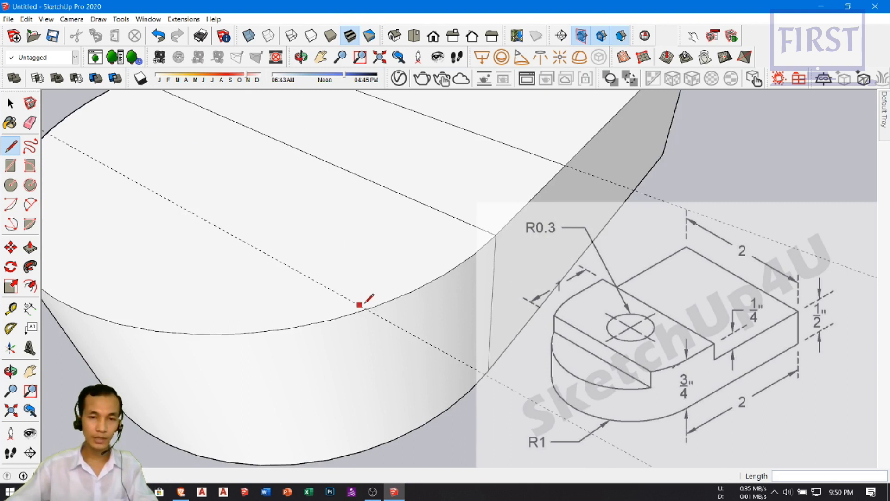
left_click(372, 304)
scroll(368, 304, "down", 2)
scroll(322, 254, "up", 4)
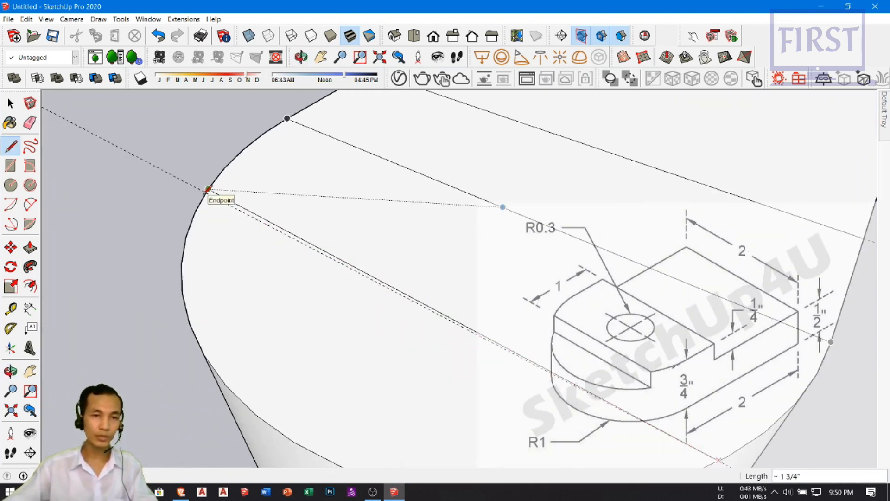
left_click(207, 191)
key("space")
scroll(207, 191, "down", 6)
Erase both guide lines and the middle cross line from the upper face
key("e")
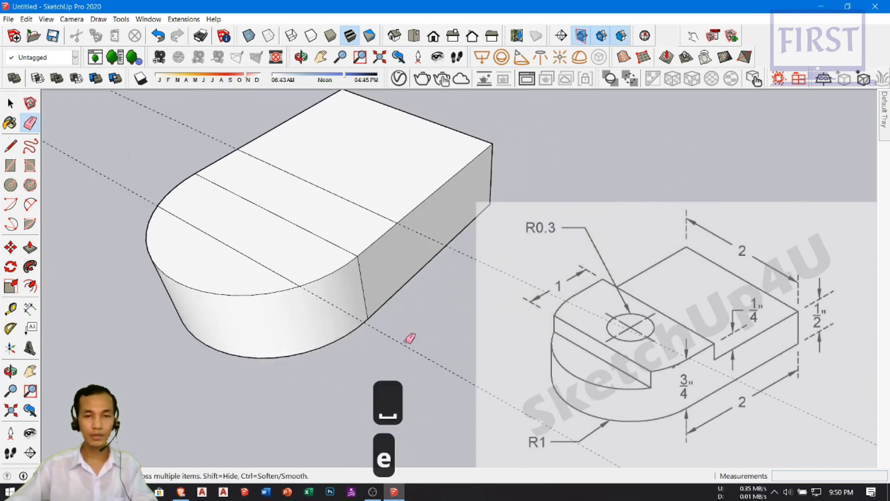
middle_click_drag(432, 293, 400, 284, "shift")
mouse_move(232, 233)
middle_mouse_down("shift")
mouse_move(206, 242)
mouse_move(278, 217)
mouse_move(292, 237)
mouse_move(319, 204)
middle_mouse_up("shift")
left_click(218, 224)
key("space")
Push the square-end section of the upper face down 0.25"
left_click(319, 204)
key("p")
left_click(321, 201)
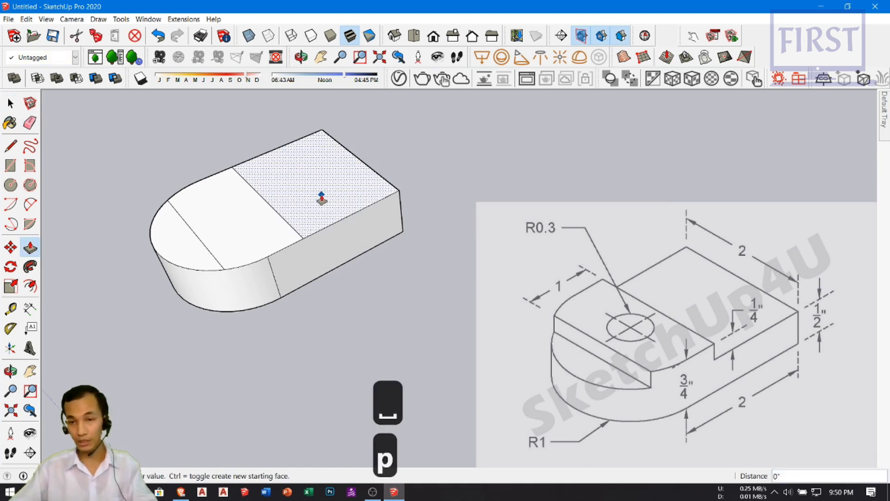
type(".25")
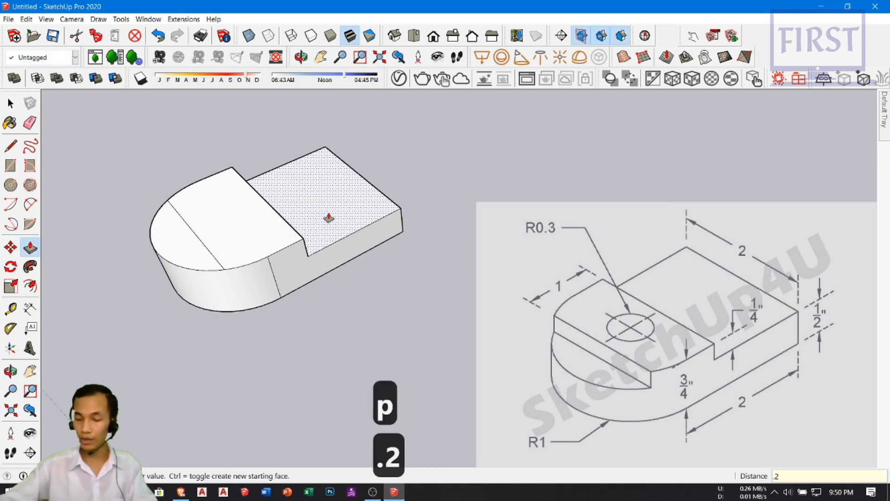
key("Return")
Push the rounded-end section of the upper face down by the same distance
mouse_move(239, 254)
middle_mouse_down()
mouse_move(221, 232)
mouse_move(239, 255)
middle_mouse_up()
double_click(243, 239)
key("Escape")
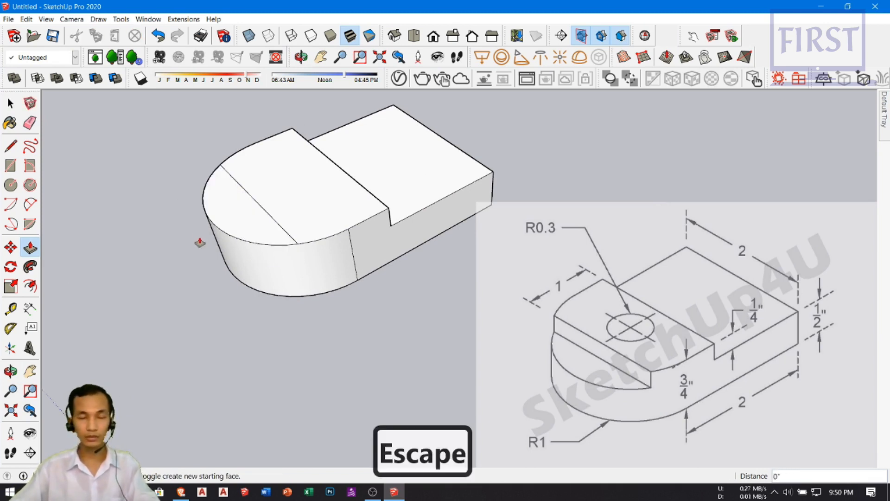
middle_click_drag(237, 226, 315, 227)
Draw a circle of radius 0.3" on the raised middle section, centred on the rounded end's arc centre
key("c")
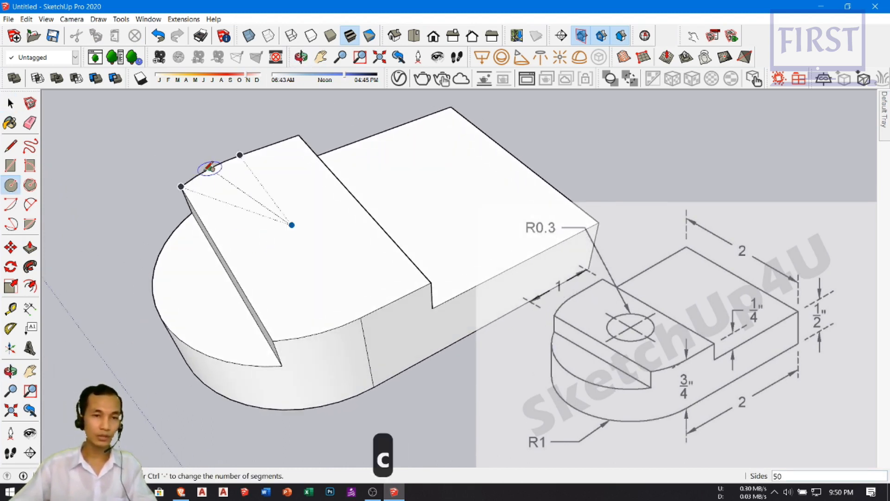
key("Down")
left_click(280, 215)
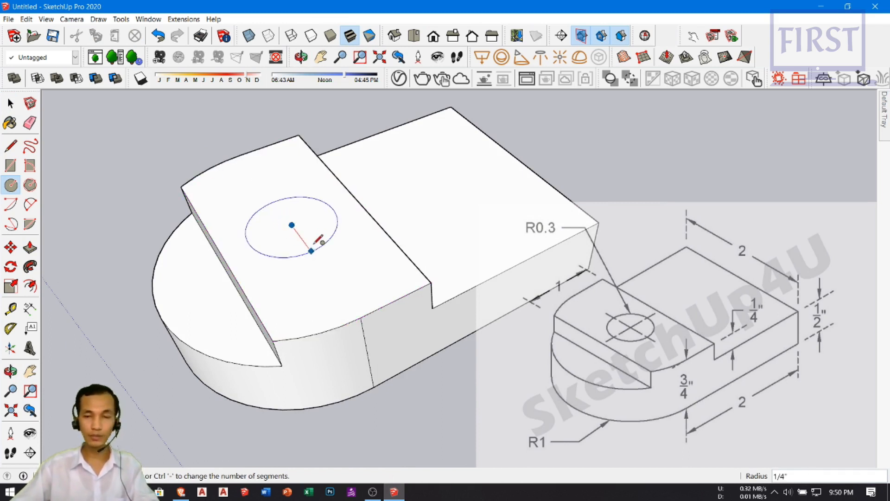
type(".3")
key("Return")
Push the circular face down through the full thickness of the block to cut the hole
key("space")
mouse_move(284, 246)
middle_mouse_down()
mouse_move(291, 299)
mouse_move(320, 278)
mouse_move(295, 236)
middle_mouse_up()
left_click(288, 223)
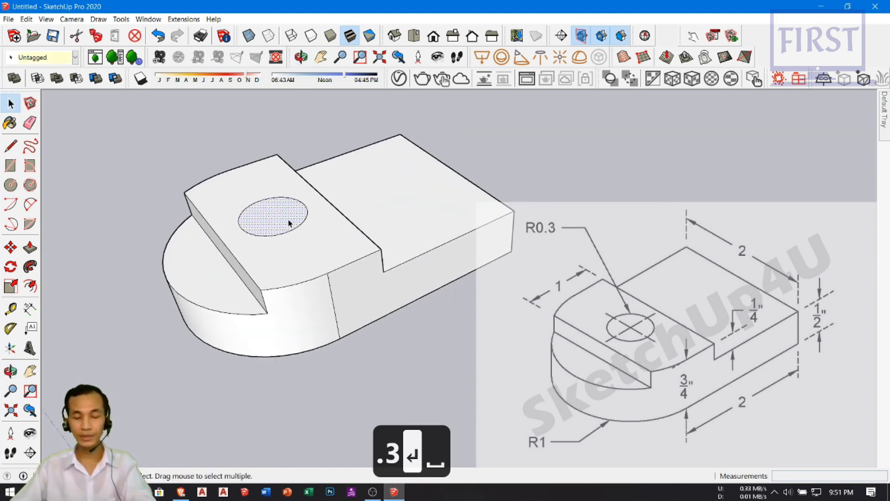
key("p")
left_click(289, 223)
middle_click_drag(318, 269, 285, 273)
left_click(304, 291)
key("space")
Inspect the block from below and from a distance alongside the neighbouring bracket model
scroll(277, 318, "down", 6)
middle_click_drag(285, 273, 302, 95)
middle_click_drag(308, 248, 309, 292)
scroll(324, 284, "down", 4)
middle_click_drag(222, 260, 280, 171, "shift")
middle_click_drag(257, 385, 361, 271, "shift")
middle_click_drag(470, 399, 366, 303, "shift")
scroll(288, 264, "up", 10)
middle_click_drag(295, 261, 320, 345)
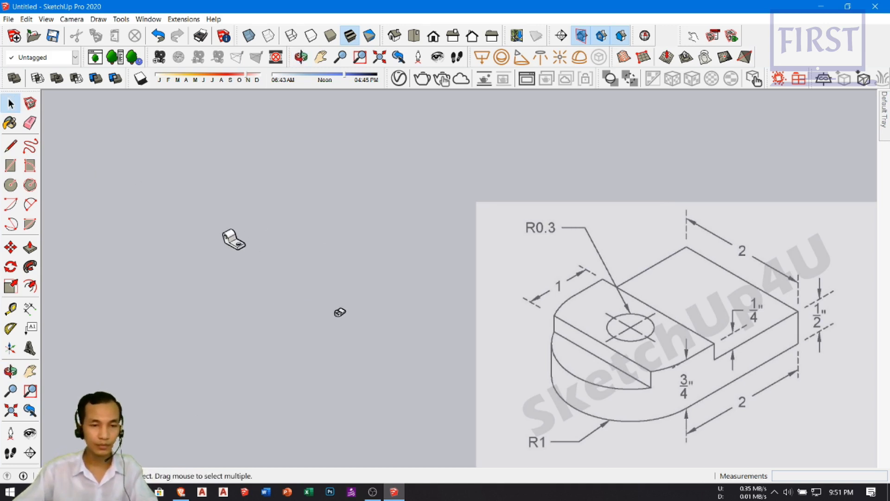
Switch to File Explorer to check the drawings in the Basic 3D Objects folder, then return to SketchUp
left_click(138, 492)
left_click(453, 426)
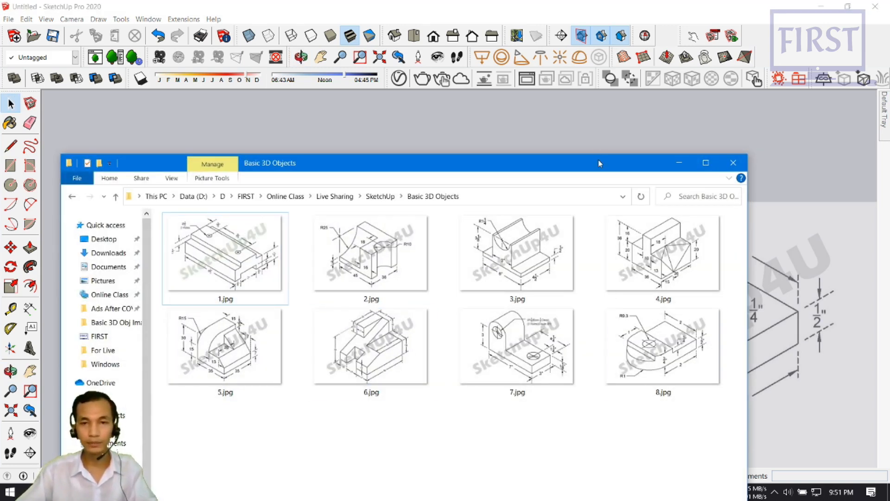
left_click_drag(598, 163, 609, 105)
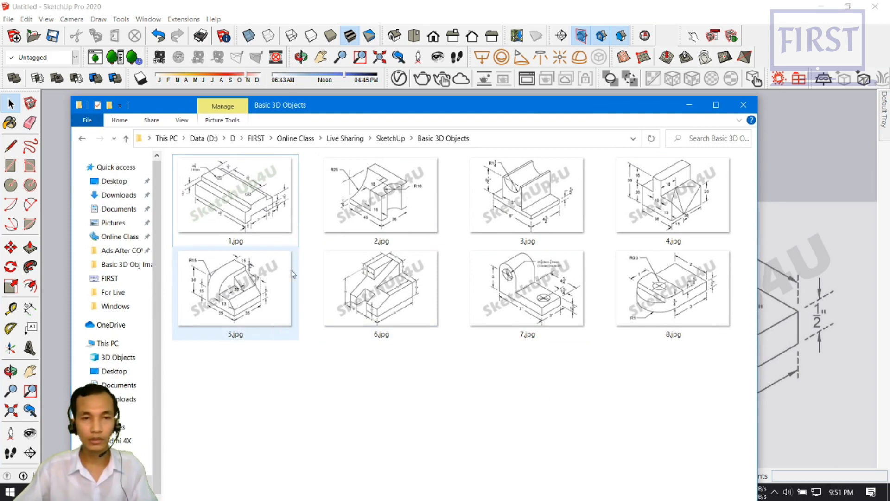
left_click(690, 107)
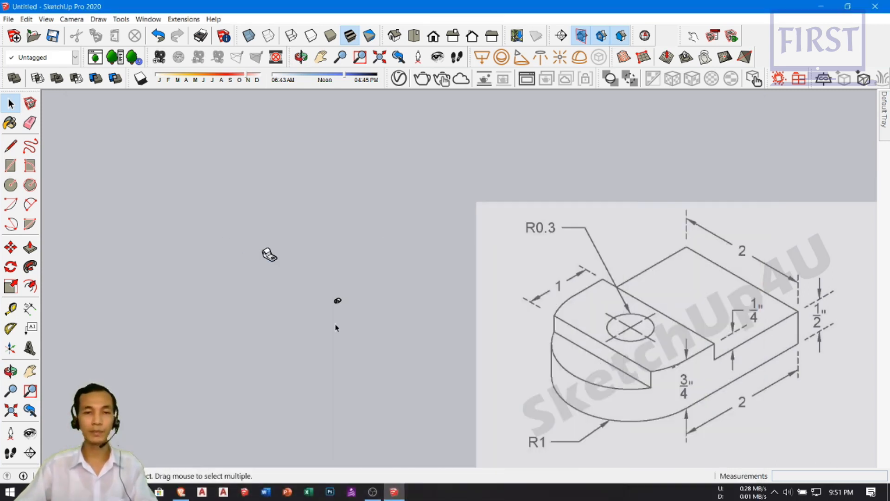
Review the finished objects placed along the red axis
scroll(334, 315, "down", 3)
middle_click_drag(139, 296, 297, 310, "shift")
scroll(374, 342, "down", 4)
middle_click_drag(222, 320, 445, 315, "shift")
scroll(445, 316, "up", 3)
middle_click_drag(278, 306, 337, 365)
scroll(266, 334, "up", 4)
scroll(329, 355, "up", 2)
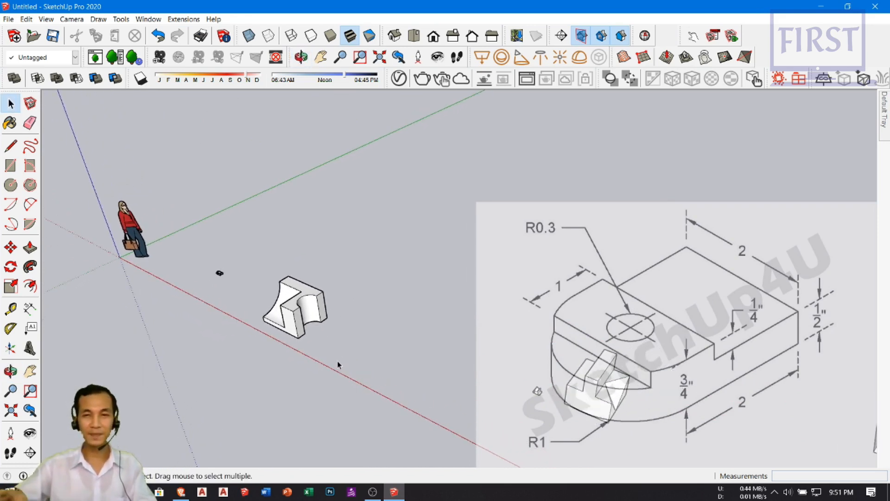
mouse_move(334, 350)
middle_mouse_down()
mouse_move(338, 368)
mouse_move(255, 318)
mouse_move(397, 387)
mouse_move(392, 360)
mouse_move(293, 353)
mouse_move(272, 332)
mouse_move(354, 342)
mouse_move(350, 368)
mouse_move(308, 354)
mouse_move(319, 359)
middle_mouse_up()
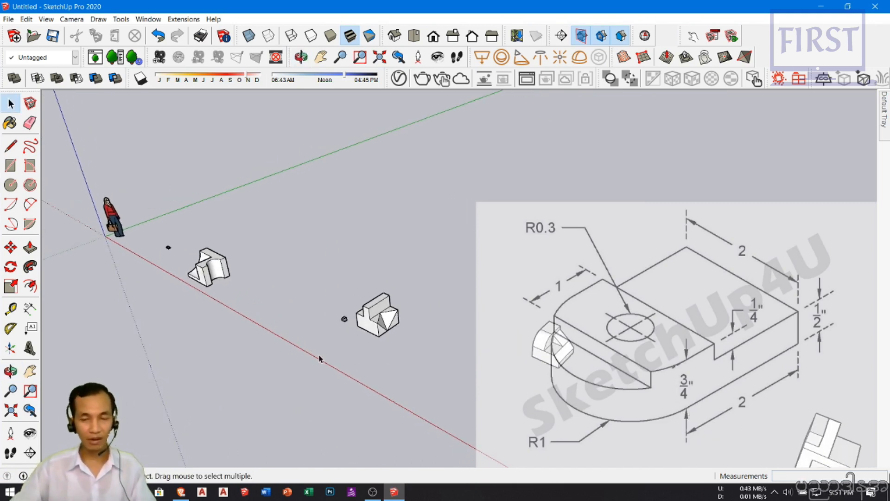